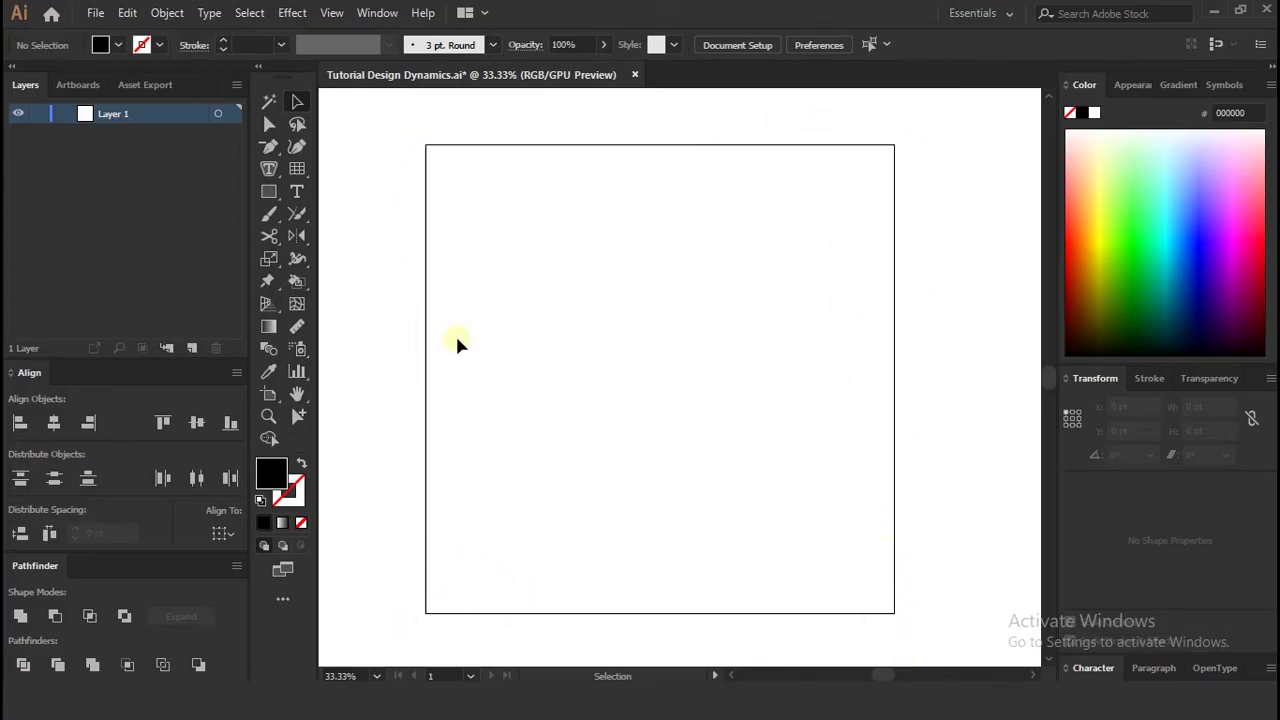
- Add the text "space" in Bebas Neue and enlarge it to about 255 pt near the centre of the artboard
left_click(296, 191)
left_click(592, 338)
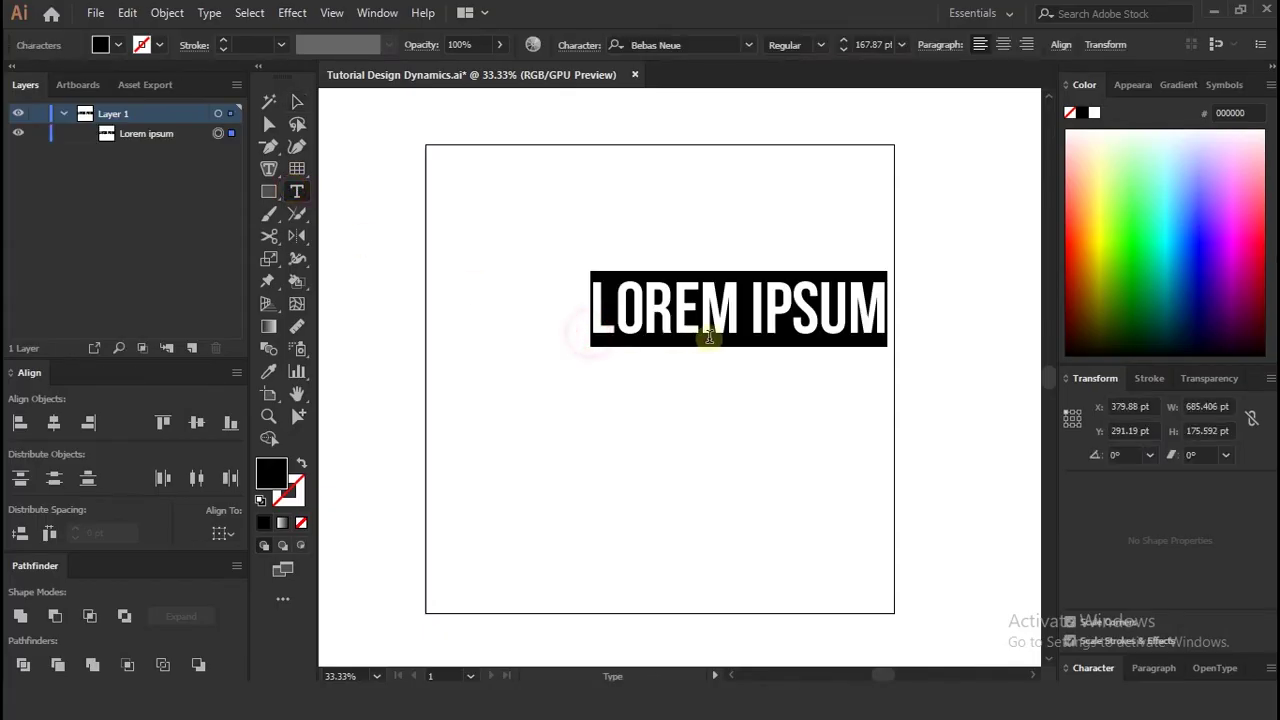
type("space")
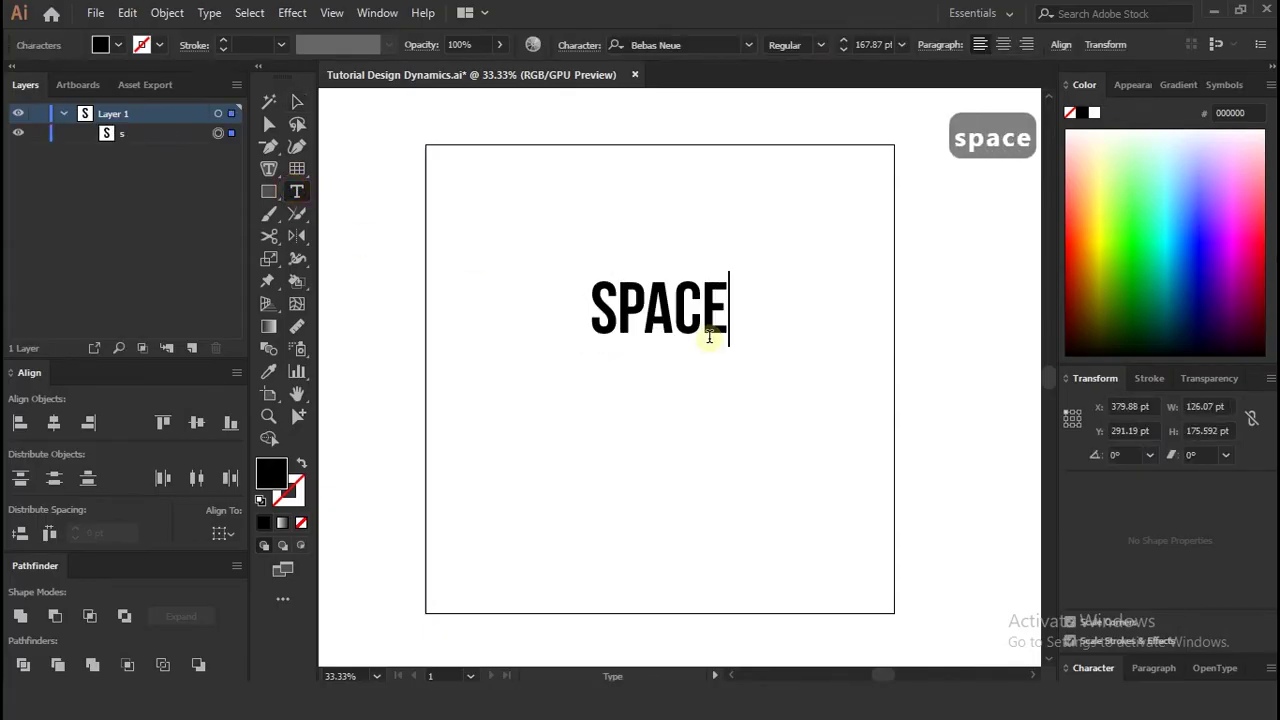
left_click(299, 110)
key("v")
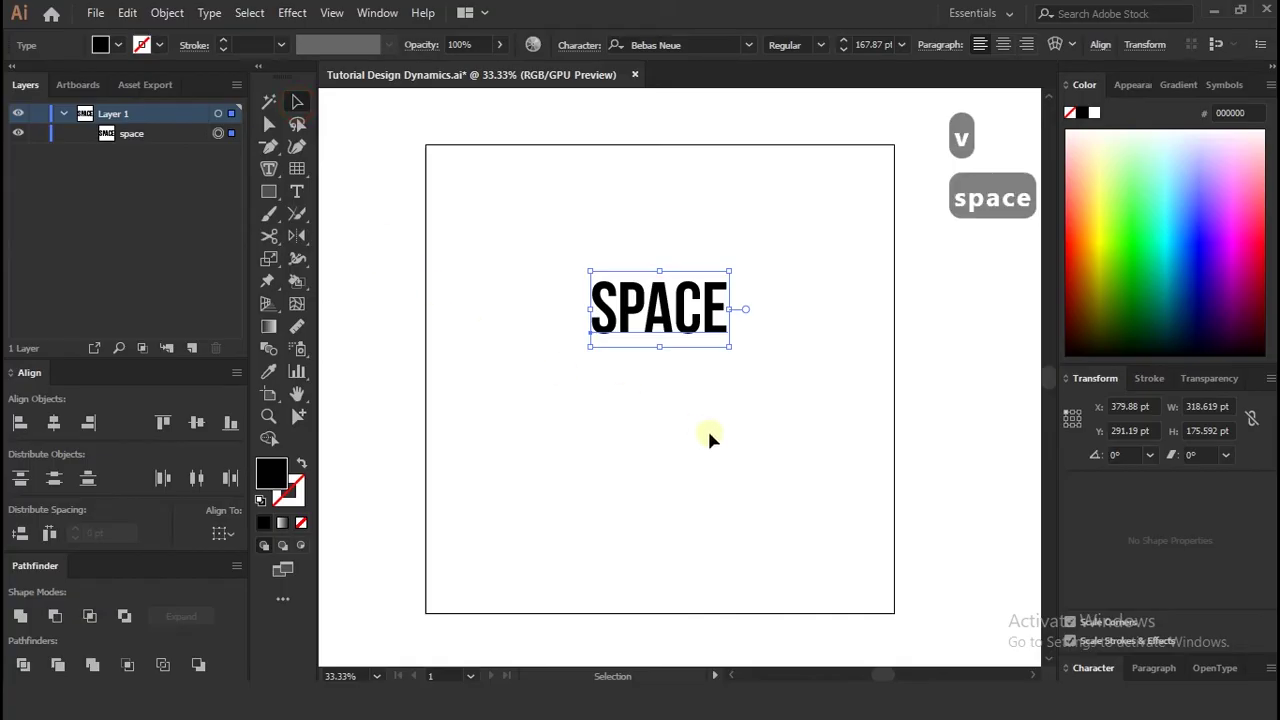
left_click_drag(730, 348, 766, 368)
left_click_drag(694, 323, 649, 372)
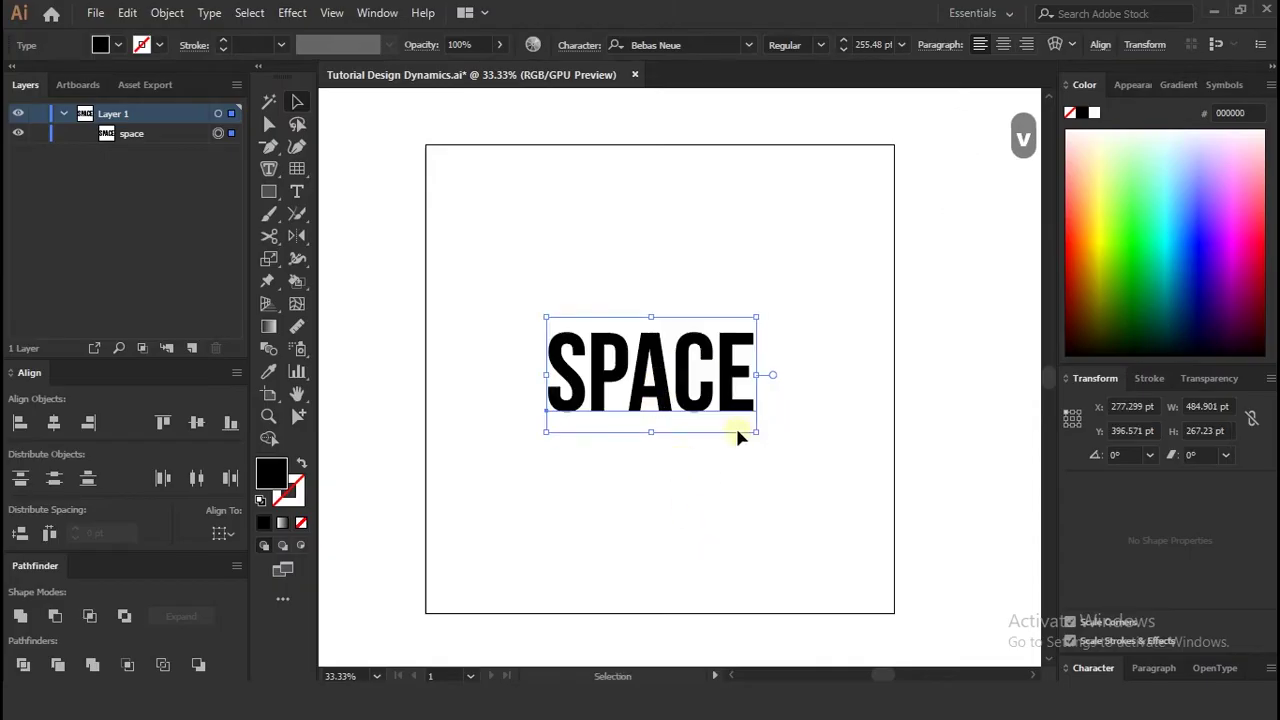
- Give the text a white fill with a 1 pt black stroke and shift it slightly up and to the right
left_click(300, 467)
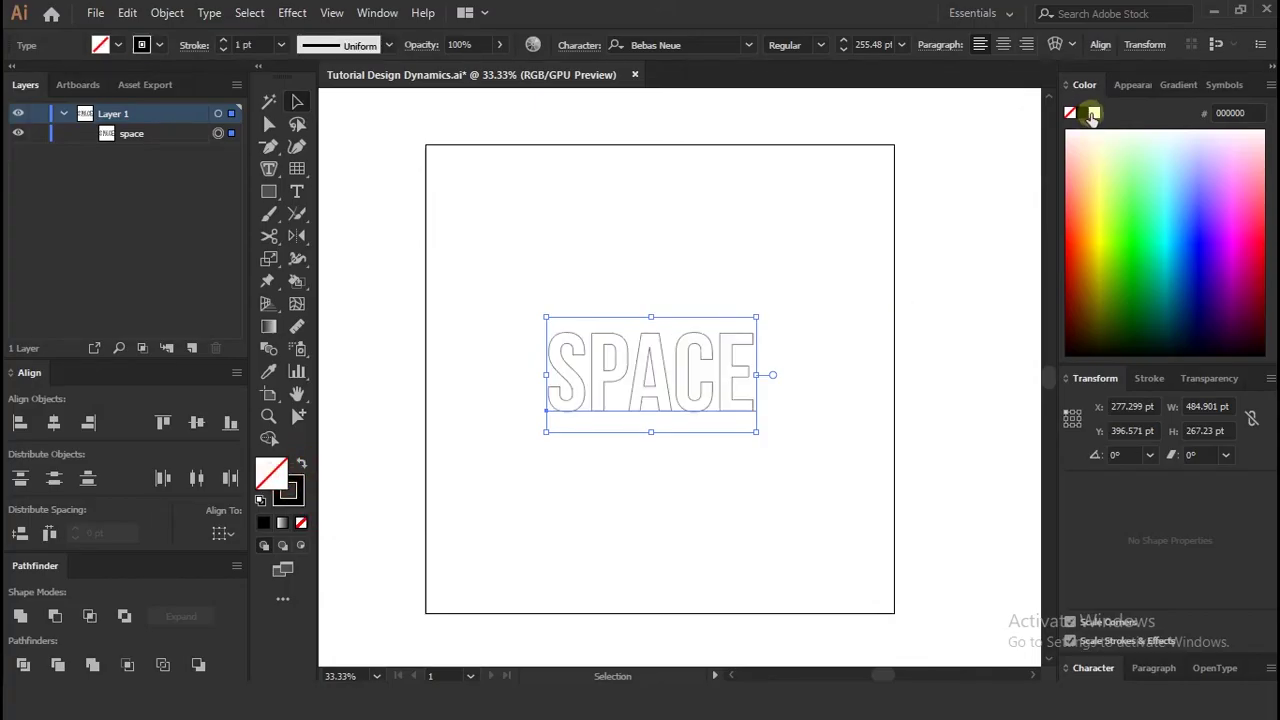
left_click(780, 258)
scroll(594, 394, "up", 2)
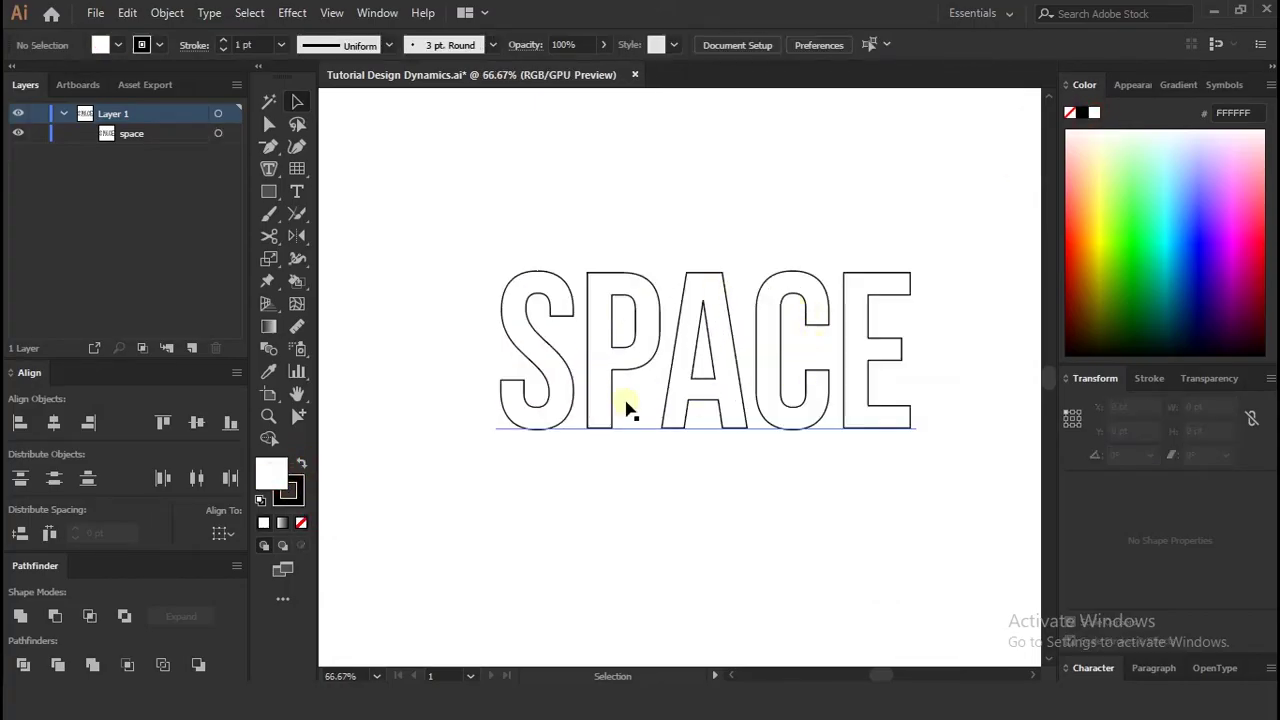
scroll(586, 361, "down", 2)
scroll(604, 352, "up", 1)
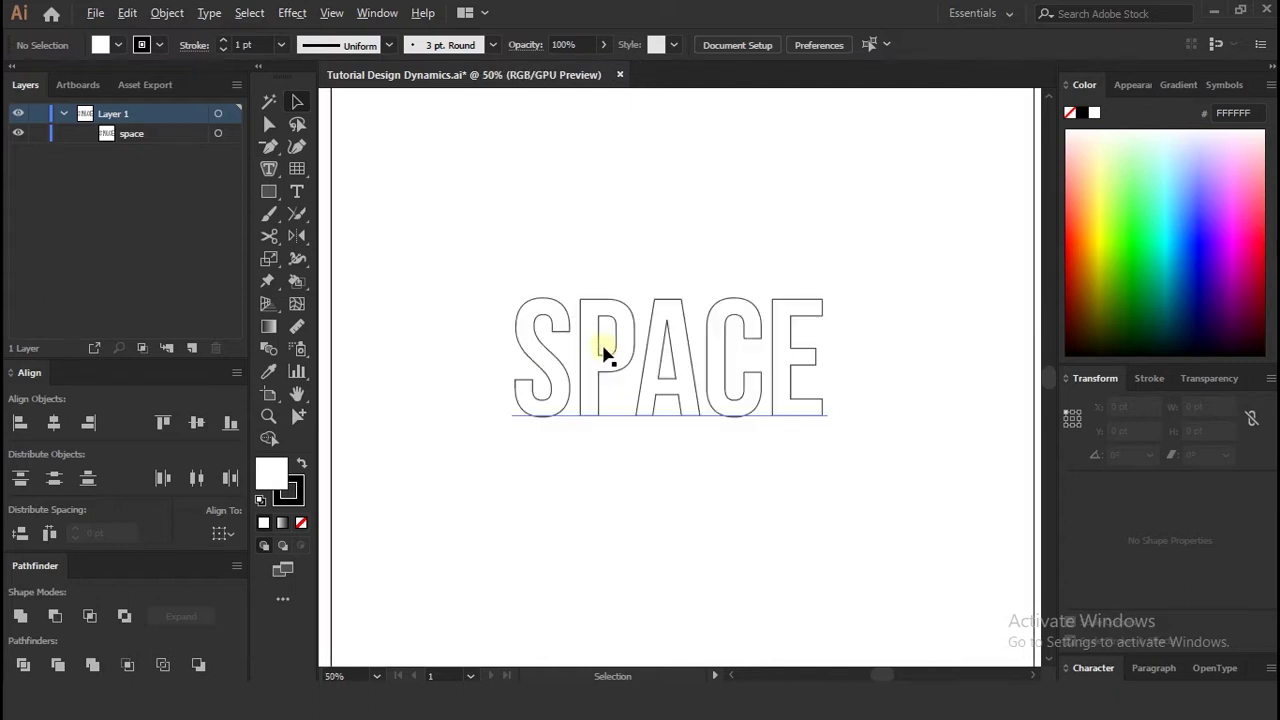
scroll(614, 374, "down", 1)
mouse_move(686, 383)
left_mouse_down()
mouse_move(715, 363)
mouse_move(708, 373)
left_mouse_up()
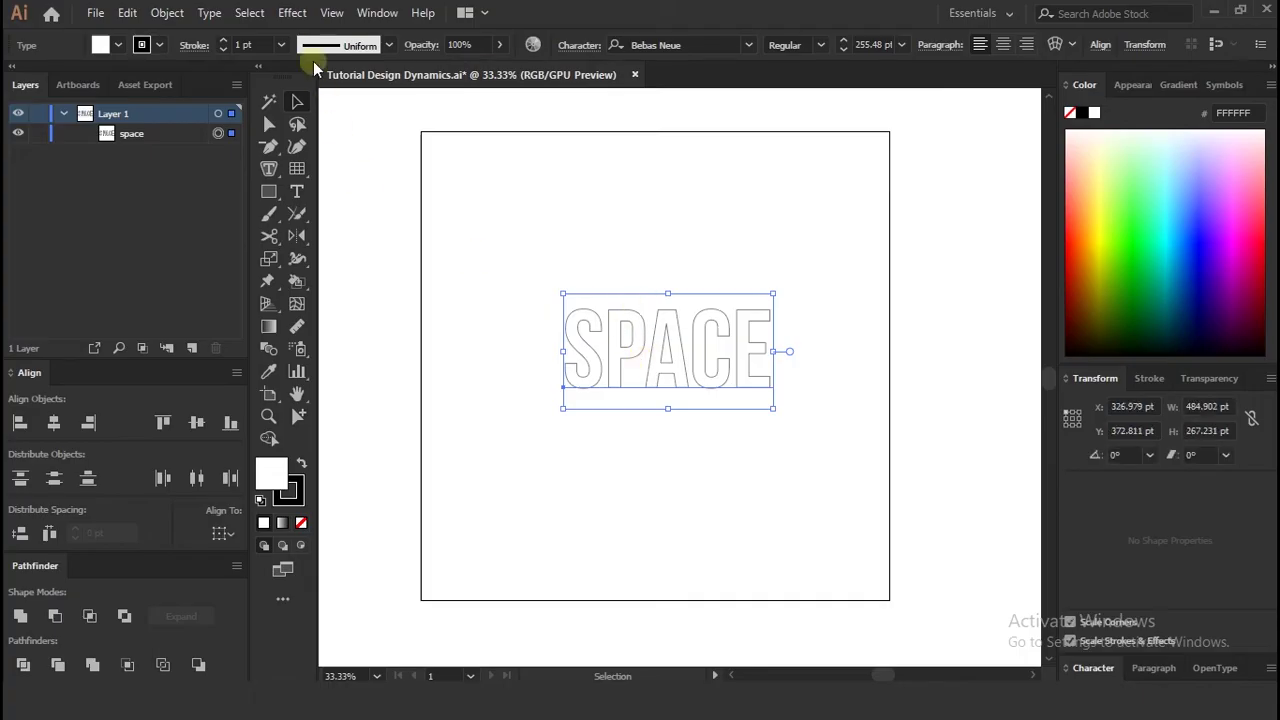
- Start the 3D Extrude & Bevel effect on the text with its preview turned on
left_click(293, 13)
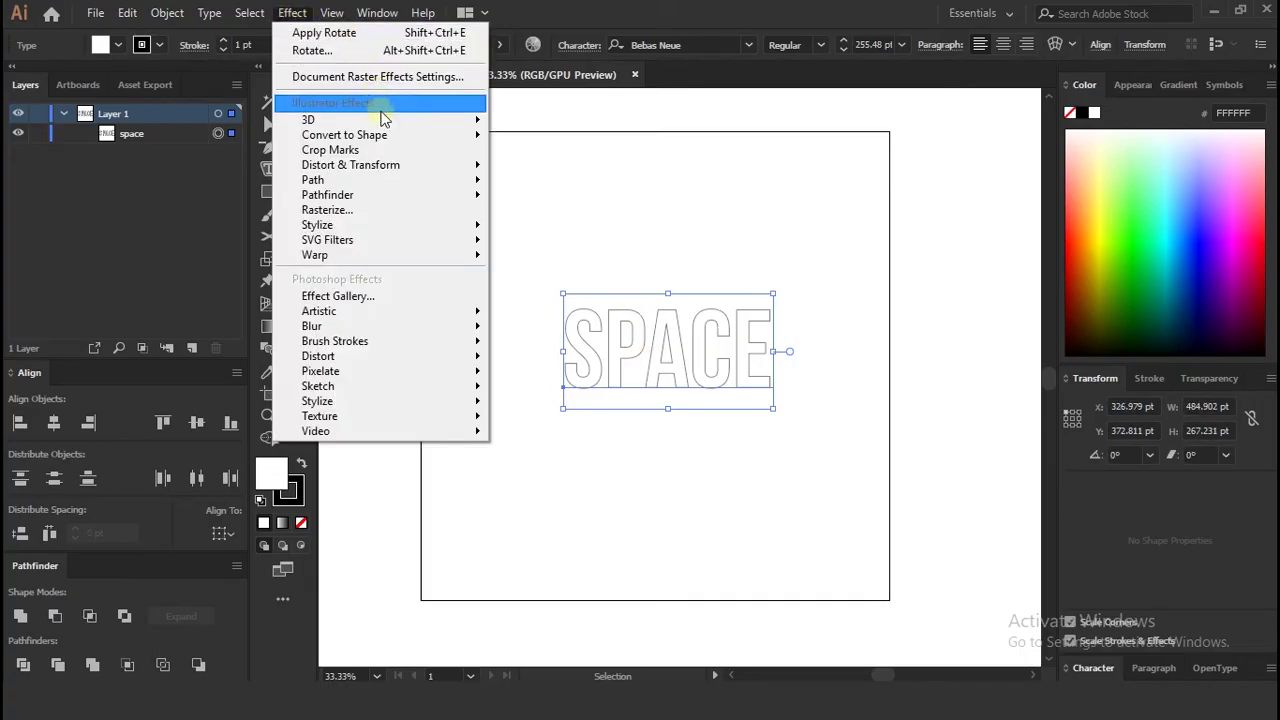
mouse_move(390, 121)
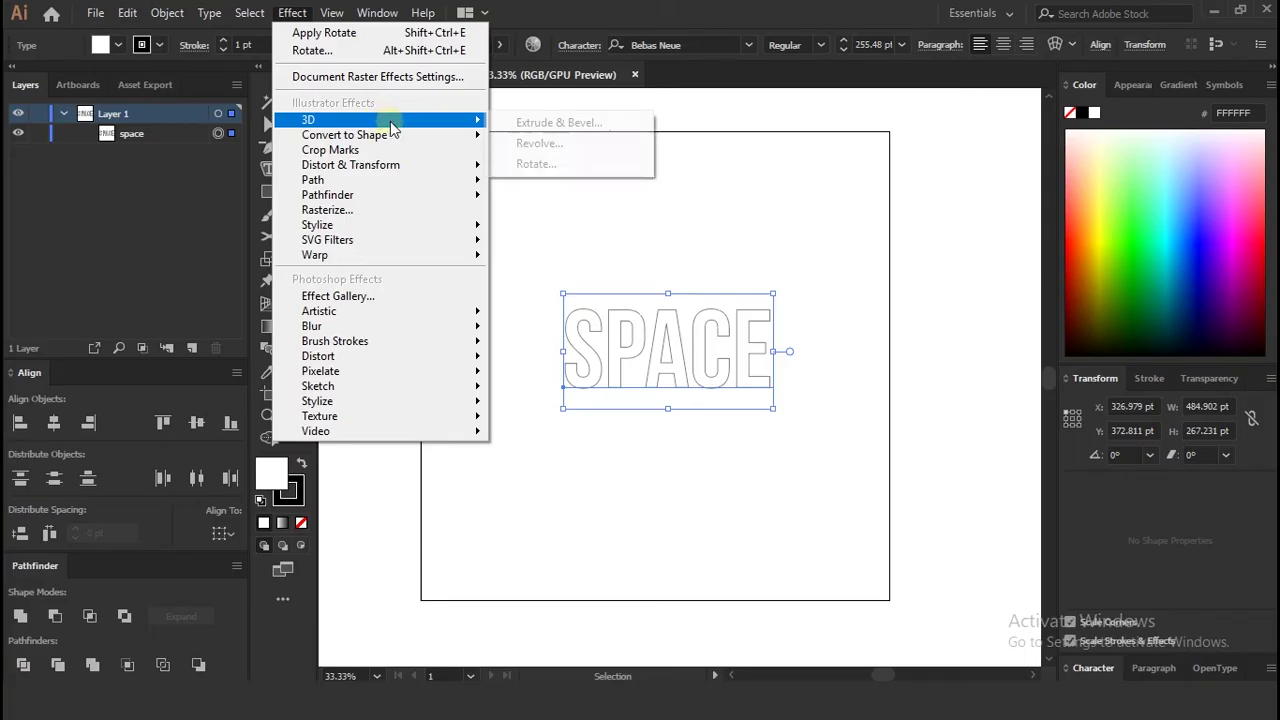
left_click(619, 124)
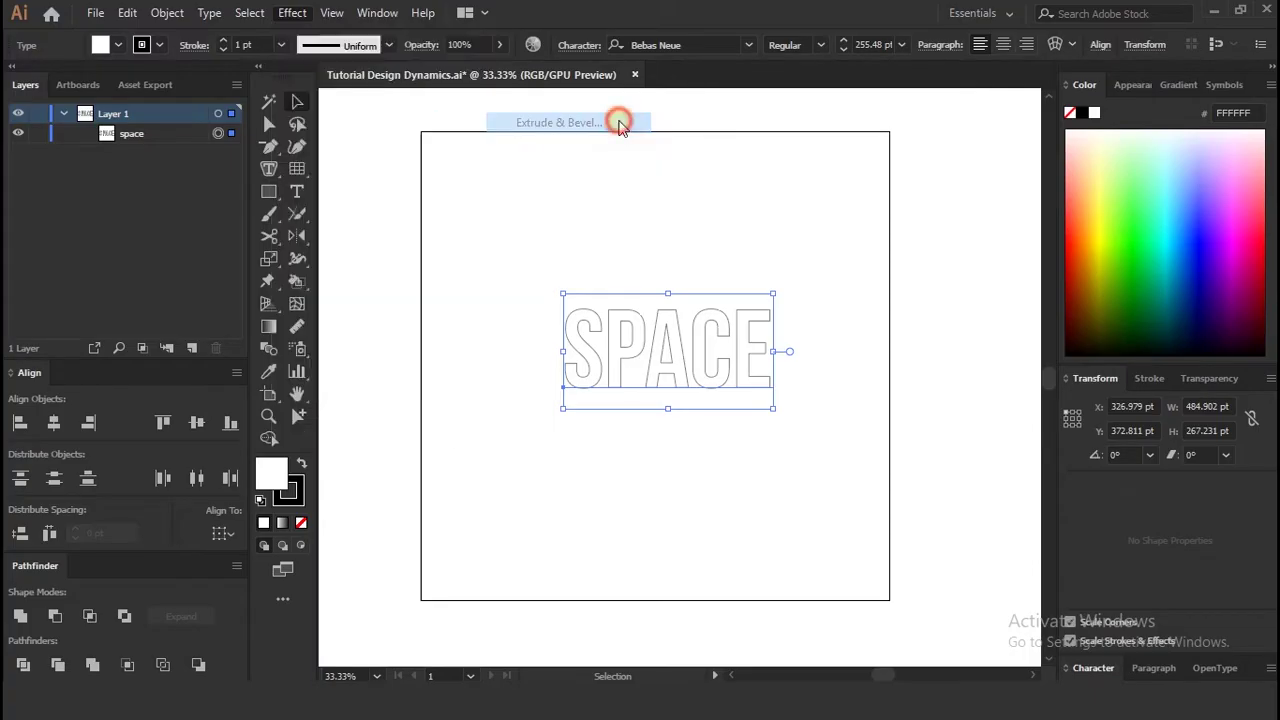
left_click_drag(985, 68, 1026, 33)
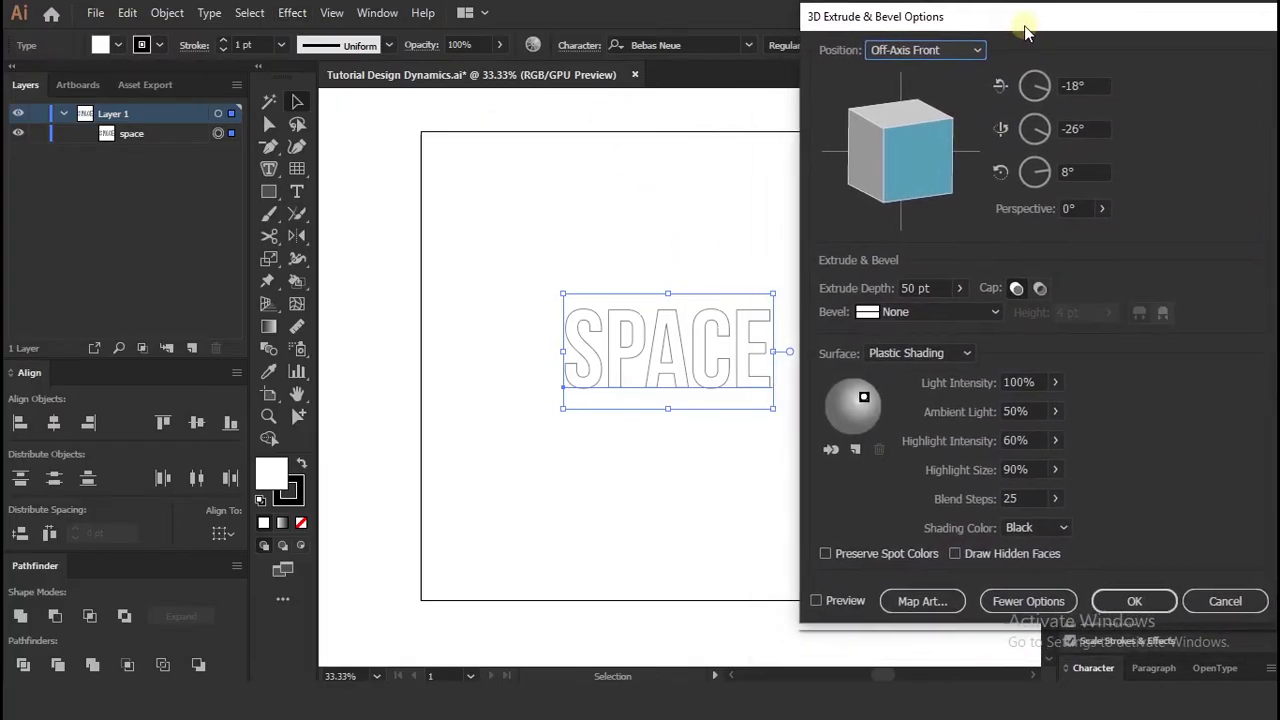
left_click(843, 605)
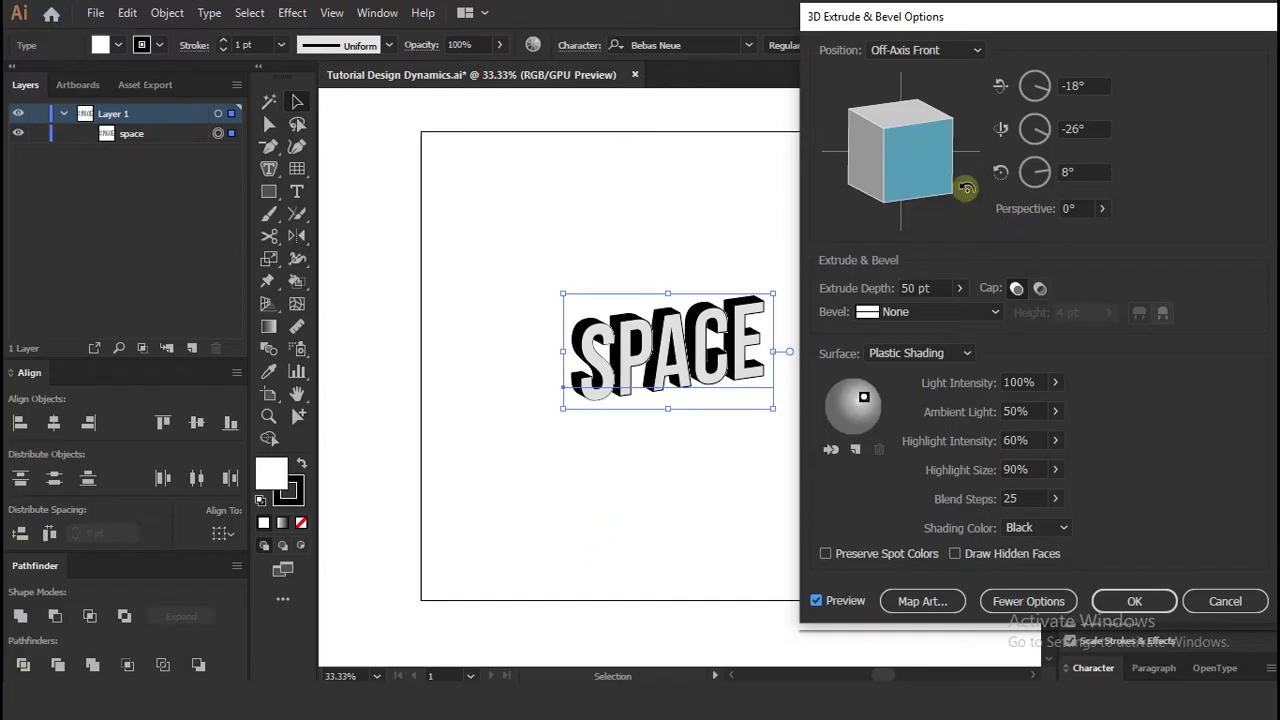
- Try the Front, Left, Off-Axis Left, Off-Axis Top, Isometric Left and Isometric Top positions, plus a free rotation of the text
left_click(936, 49)
left_click(898, 96)
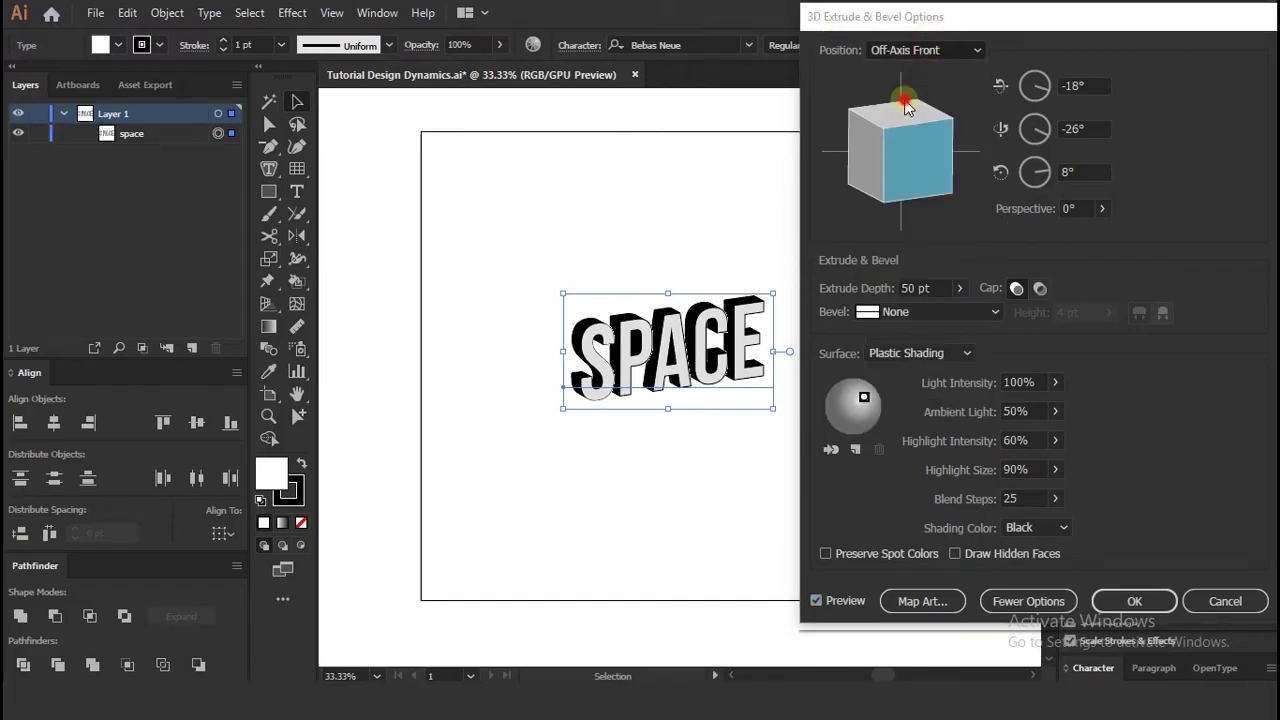
left_click(925, 49)
left_click(910, 139)
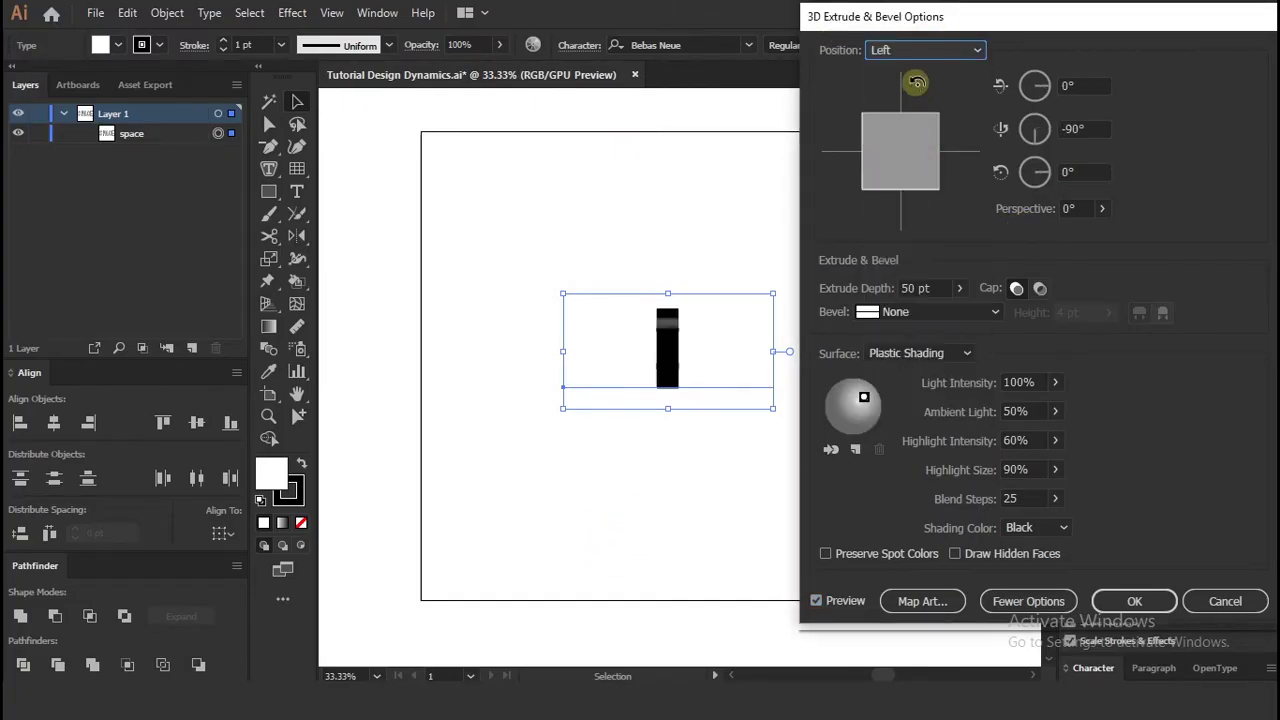
left_click(912, 50)
left_click(920, 263)
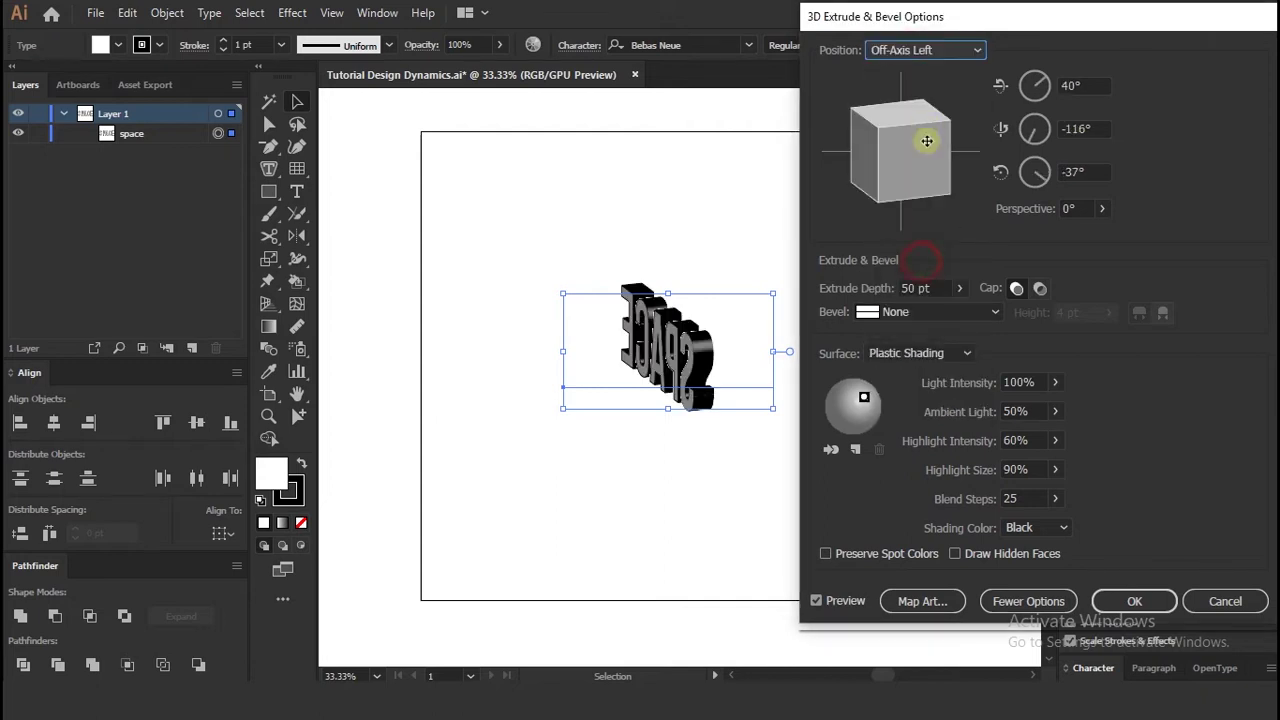
left_click(930, 50)
left_click(914, 307)
left_click(925, 50)
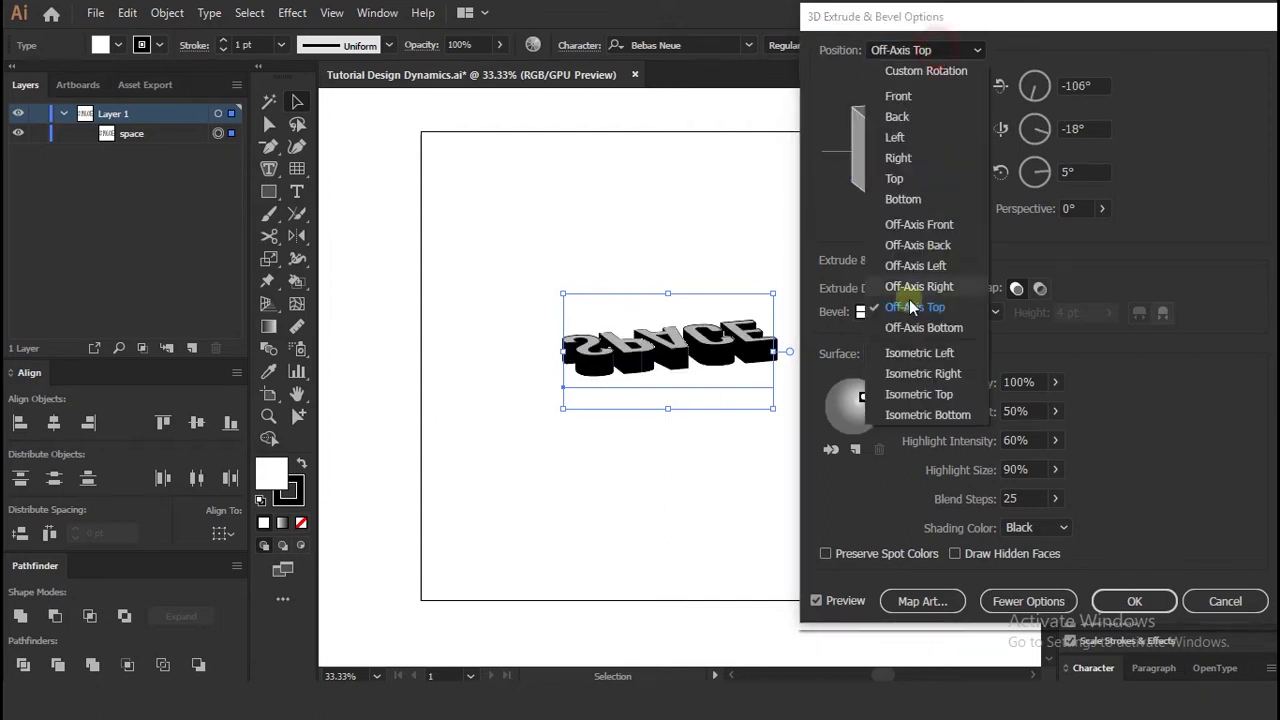
left_click(918, 353)
left_click(925, 50)
left_click(930, 394)
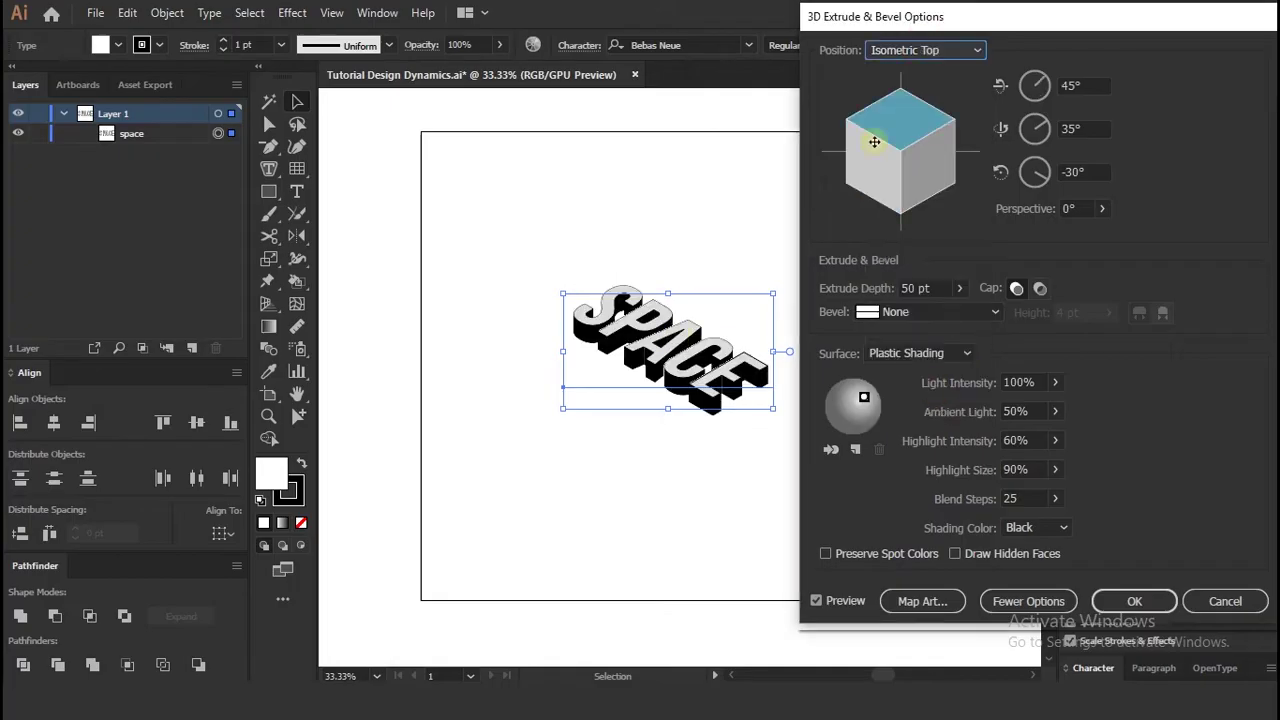
mouse_move(942, 177)
left_mouse_down()
mouse_move(903, 166)
mouse_move(891, 130)
mouse_move(863, 186)
mouse_move(913, 183)
mouse_move(929, 164)
left_mouse_up()
- Try an extrude depth of 84 pt and the hollow cap option on the extruded text
left_click(959, 288)
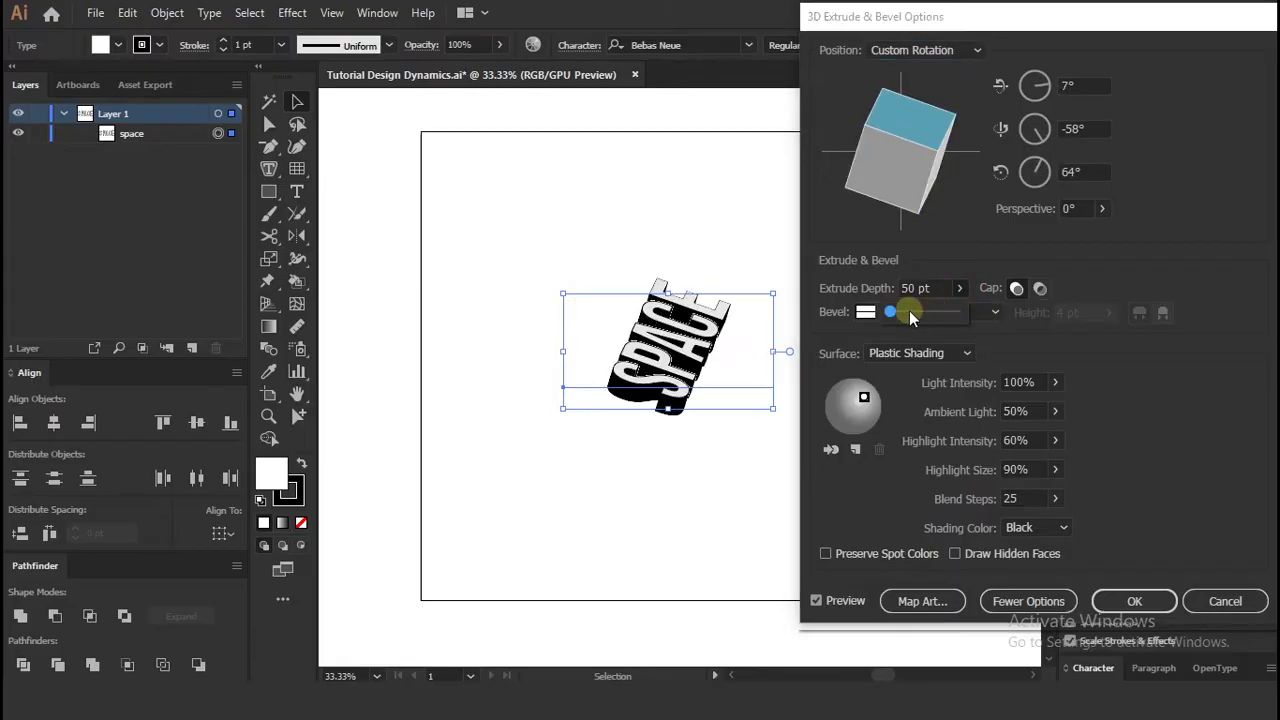
mouse_move(908, 311)
left_mouse_down()
mouse_move(884, 313)
mouse_move(909, 312)
left_mouse_up()
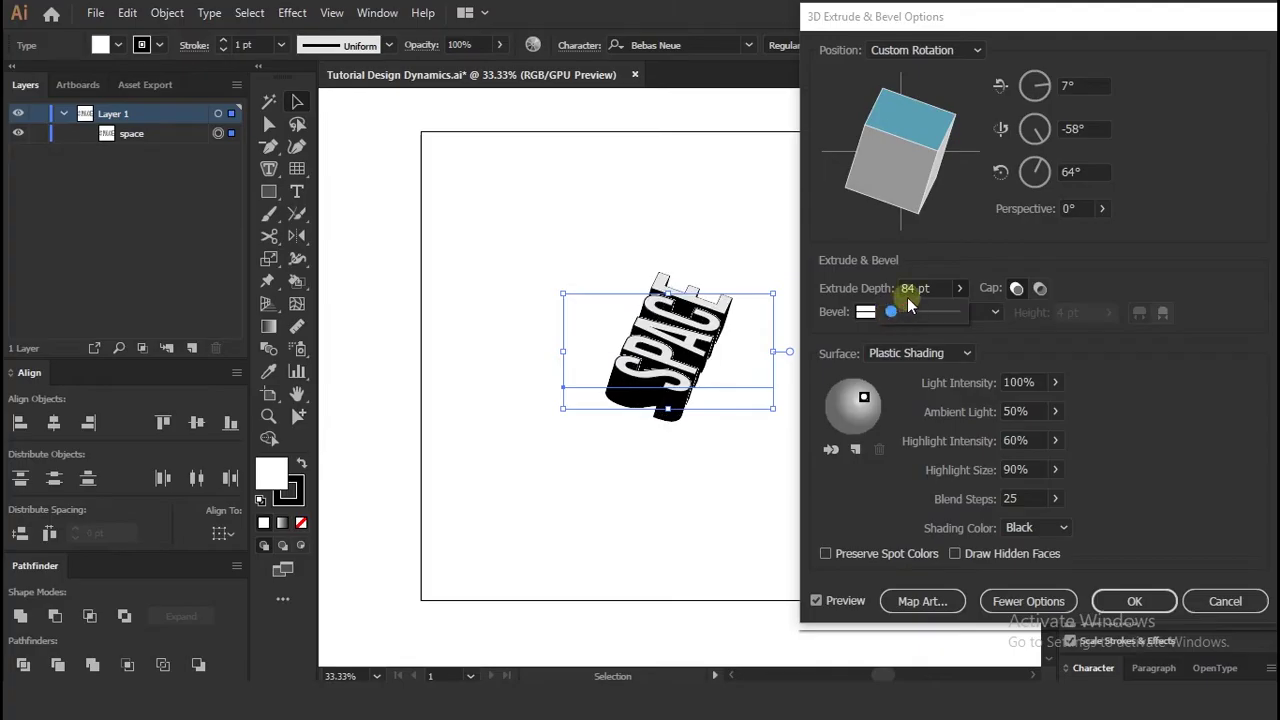
left_click(1040, 288)
left_click(1016, 288)
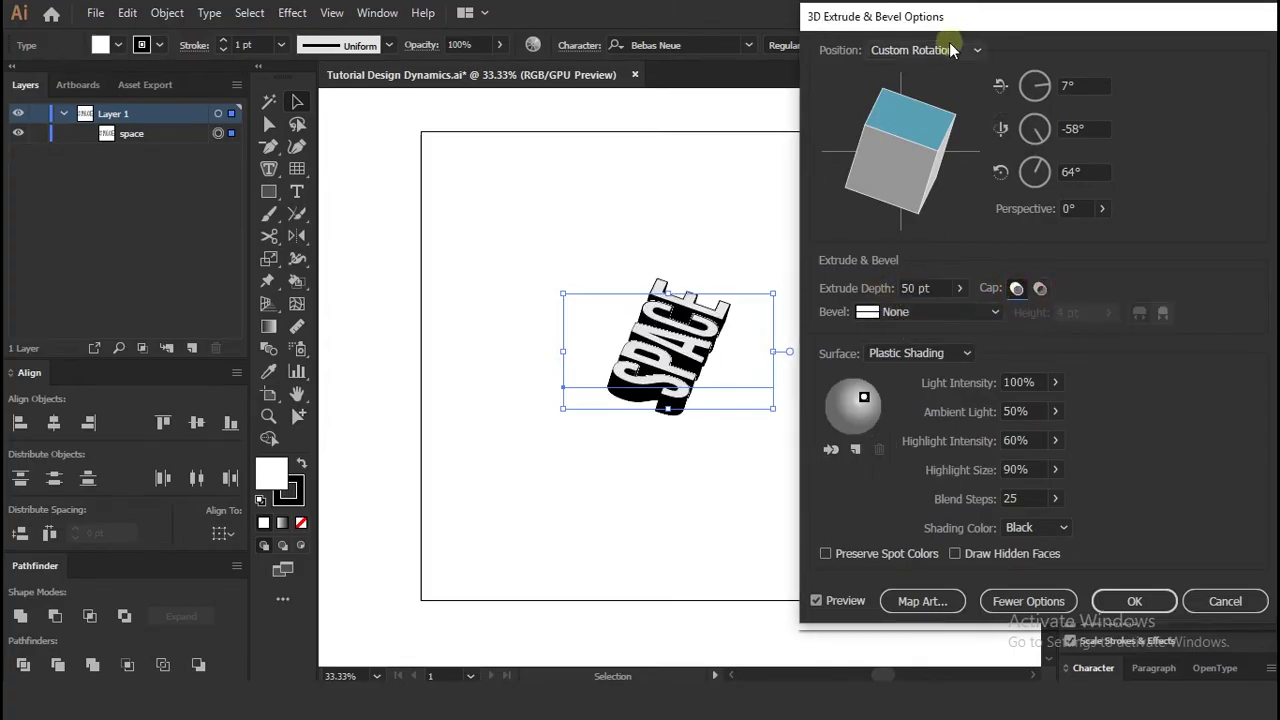
- Start from the Isometric Top position and rotate the text to 44°, -35° and 29°
left_click(918, 390)
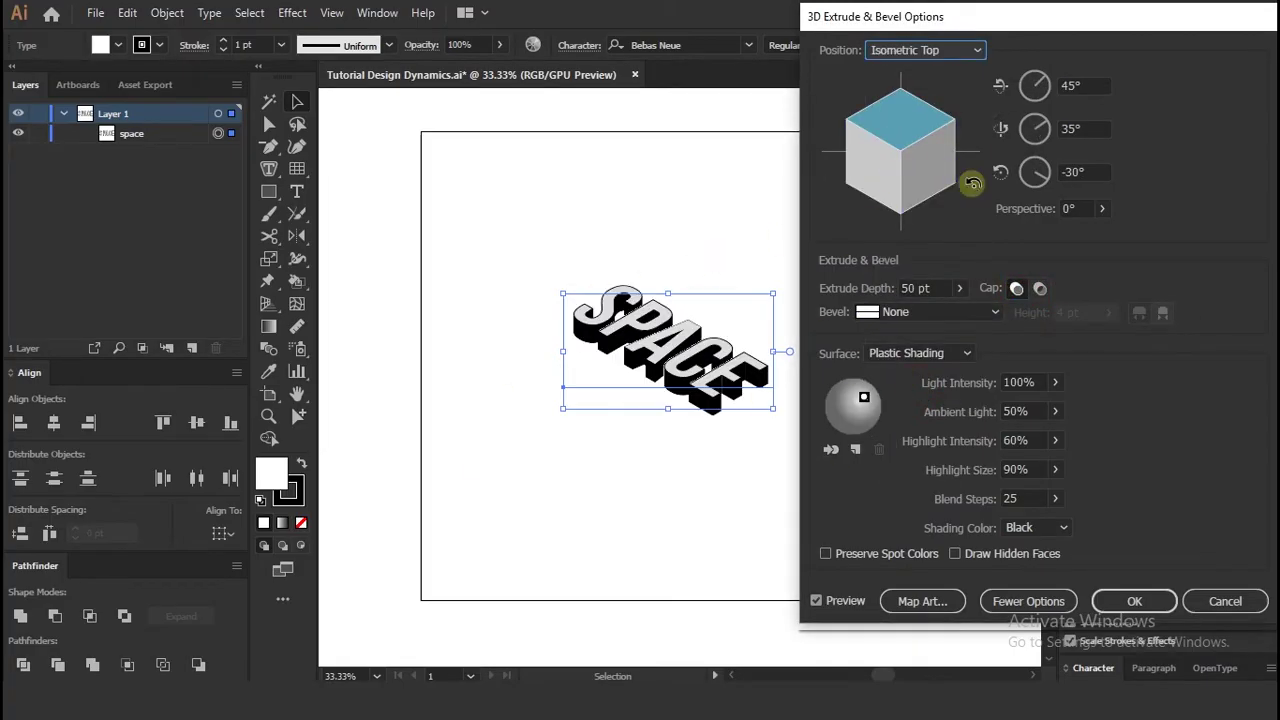
mouse_move(972, 183)
left_mouse_down()
mouse_move(903, 177)
mouse_move(965, 130)
left_mouse_up()
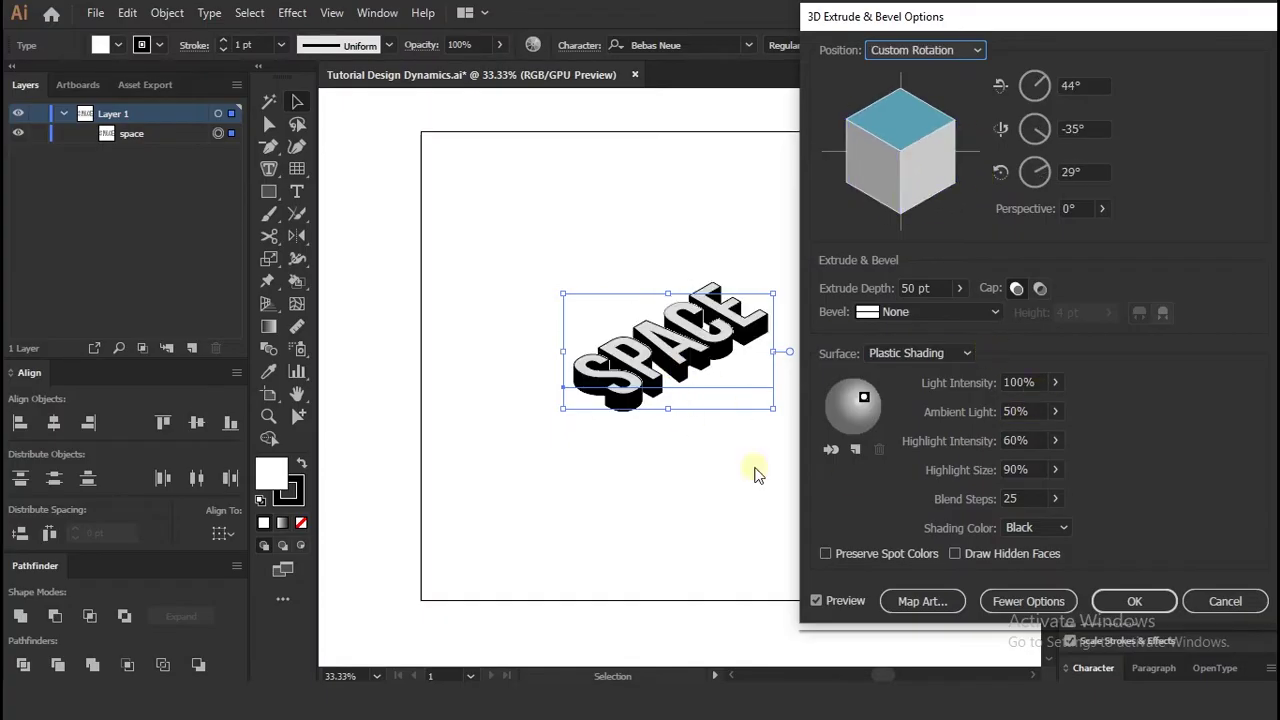
- Try the No Shading and Diffuse Shading surfaces, then return to Plastic Shading
left_click(934, 355)
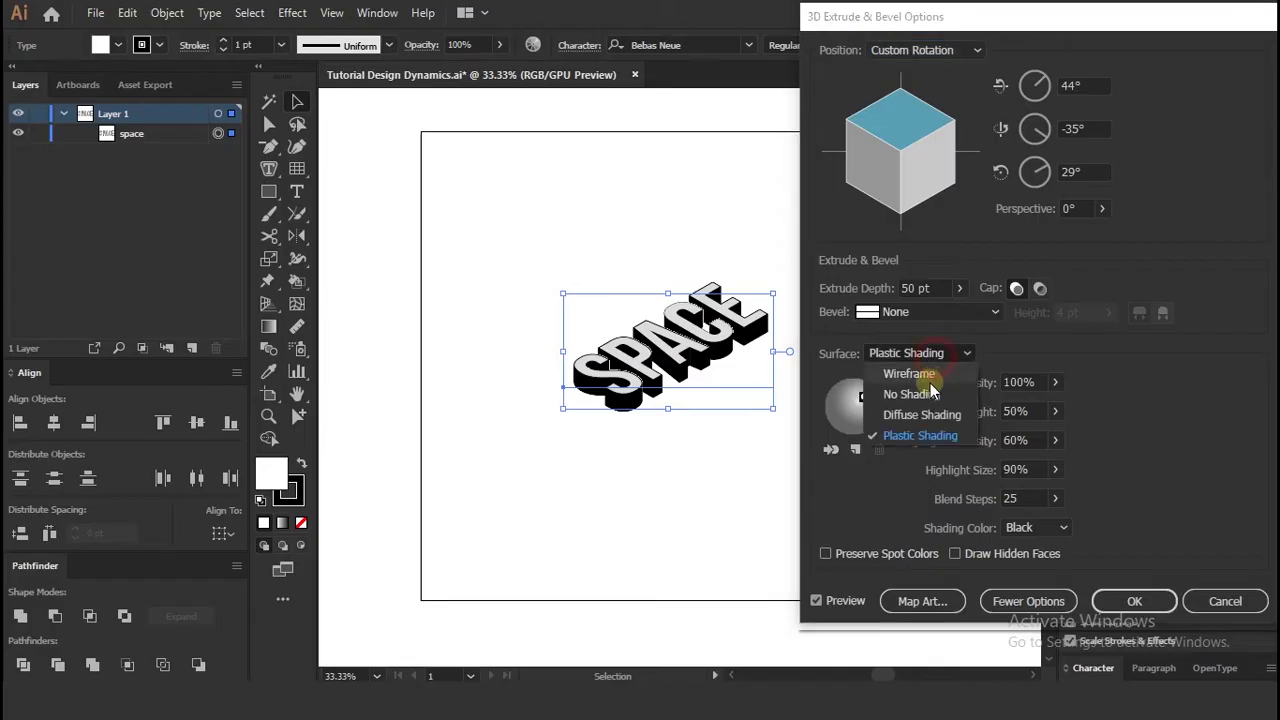
left_click(920, 396)
left_click(915, 353)
left_click(920, 414)
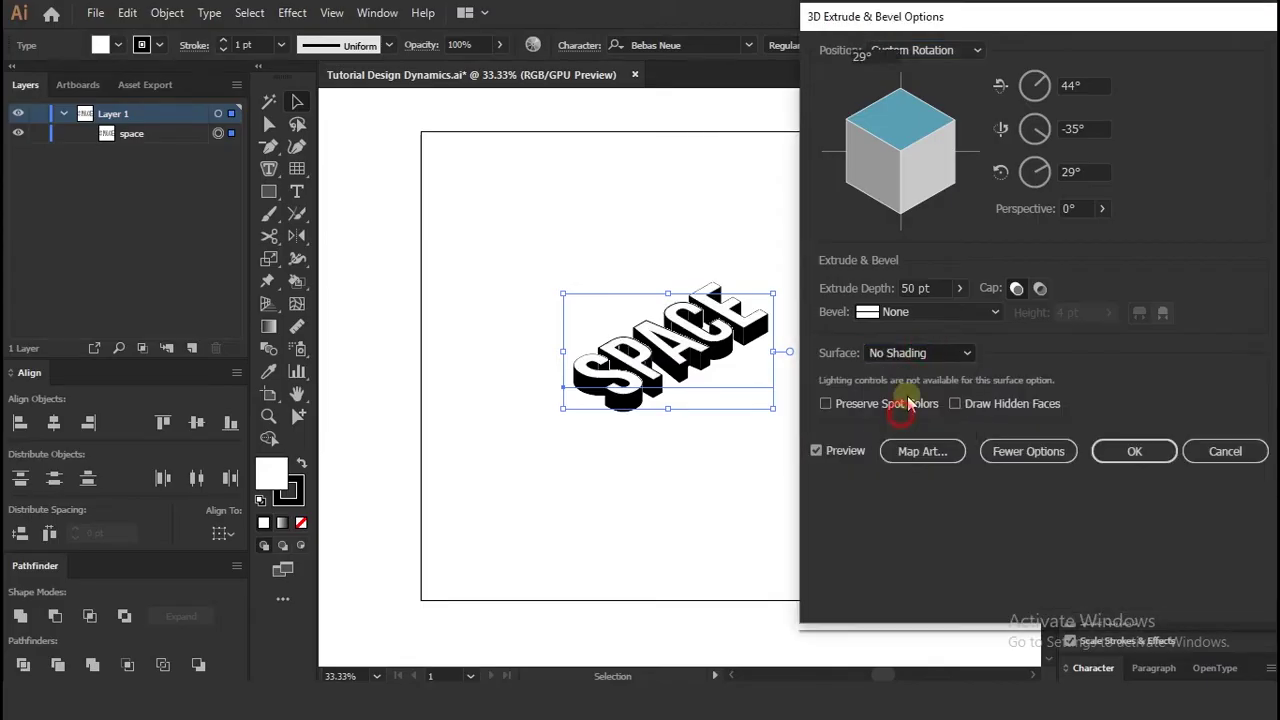
left_click(911, 355)
left_click(912, 432)
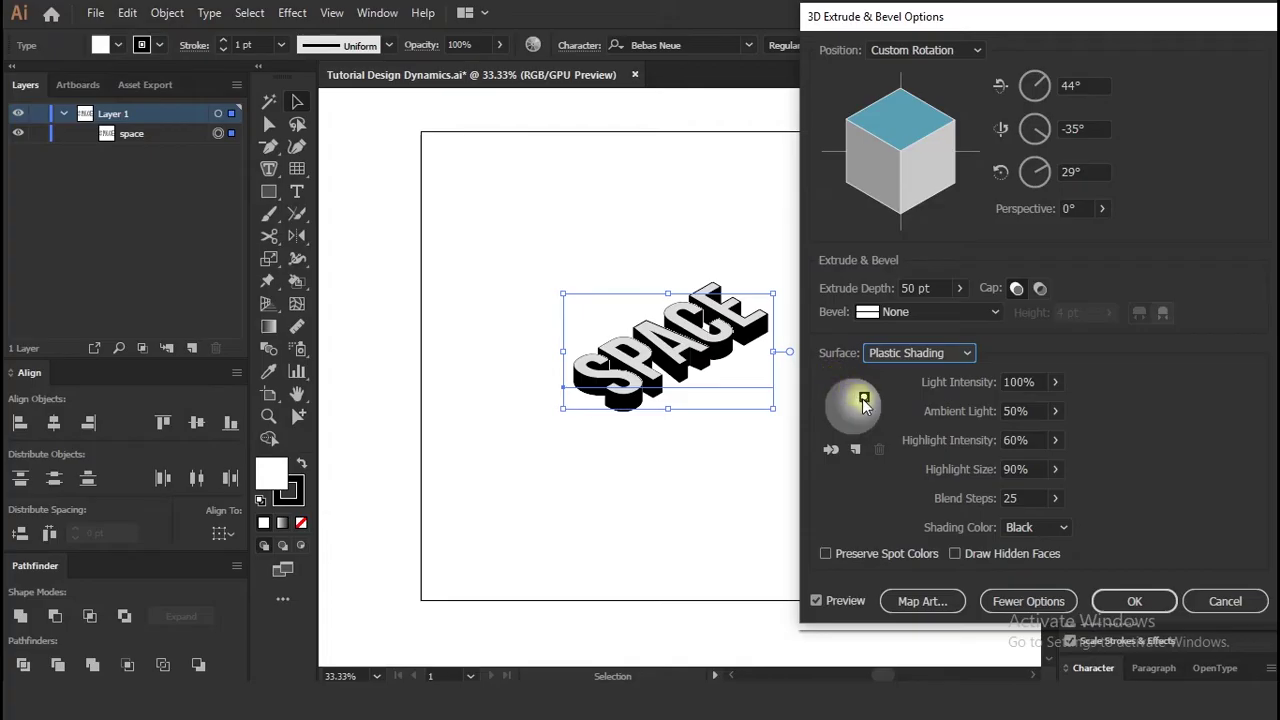
- Move the light to the top centre of the sphere and apply the extrude effect to the text
left_click_drag(864, 399, 850, 386)
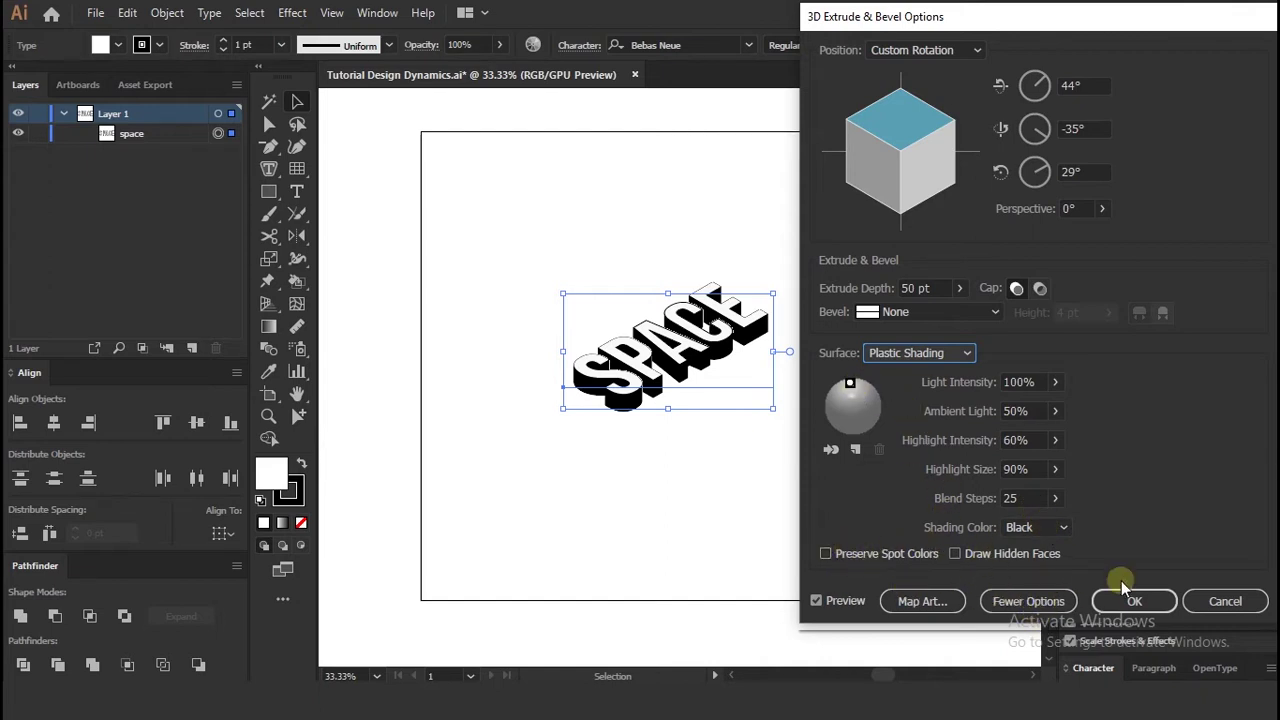
left_click(1020, 601)
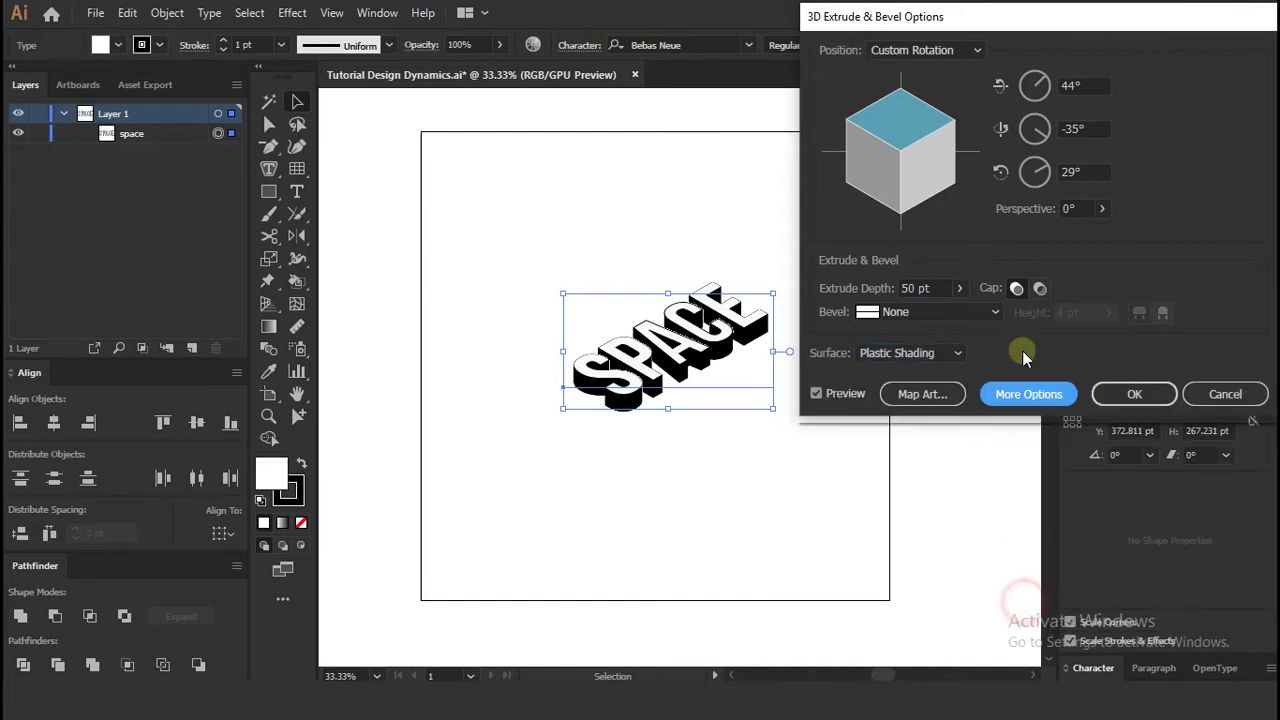
left_click(1146, 394)
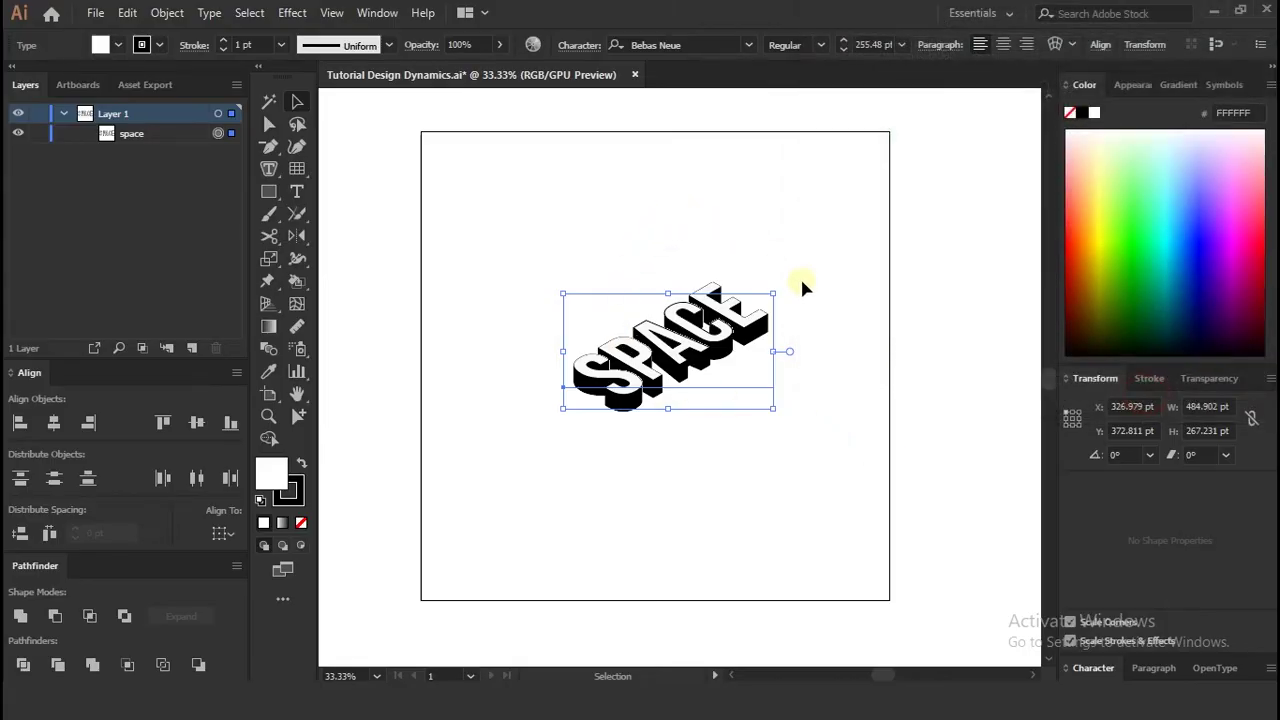
left_click(739, 498)
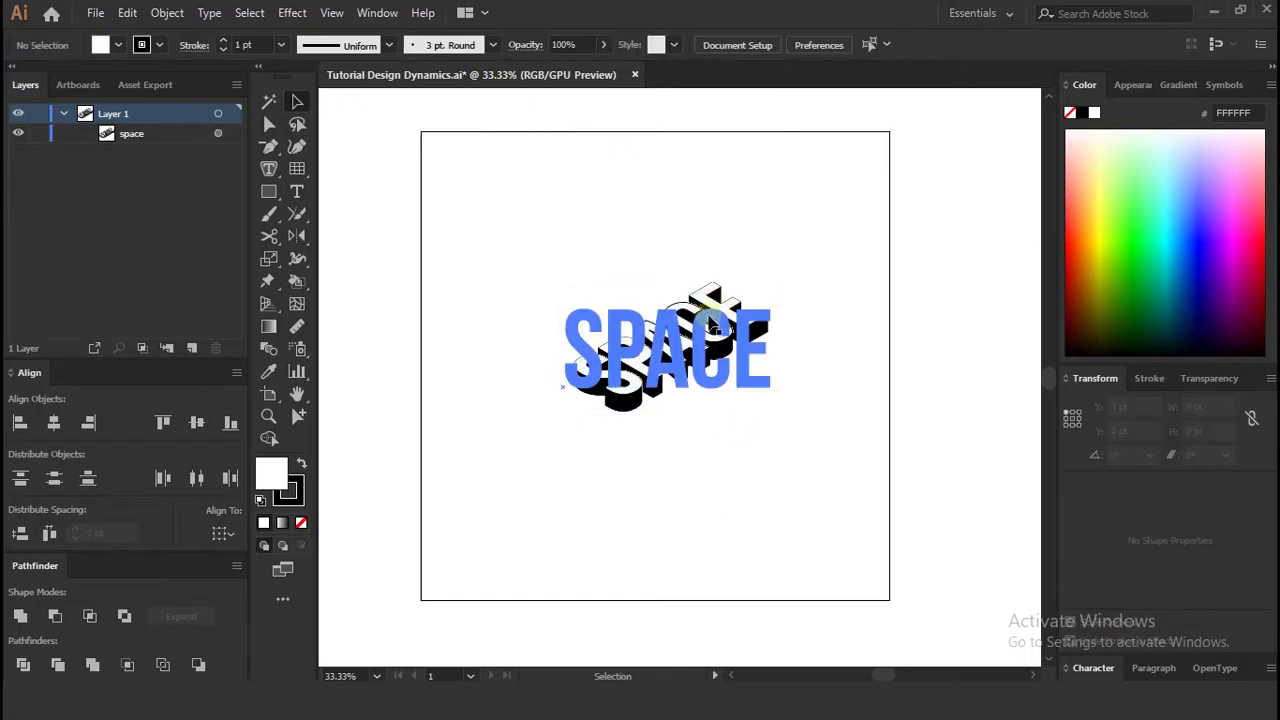
- Select the extruded text and examine its attributes and applied effect in its appearance settings
key("ctrl+plus")
key("ctrl+plus")
key("ctrl+minus")
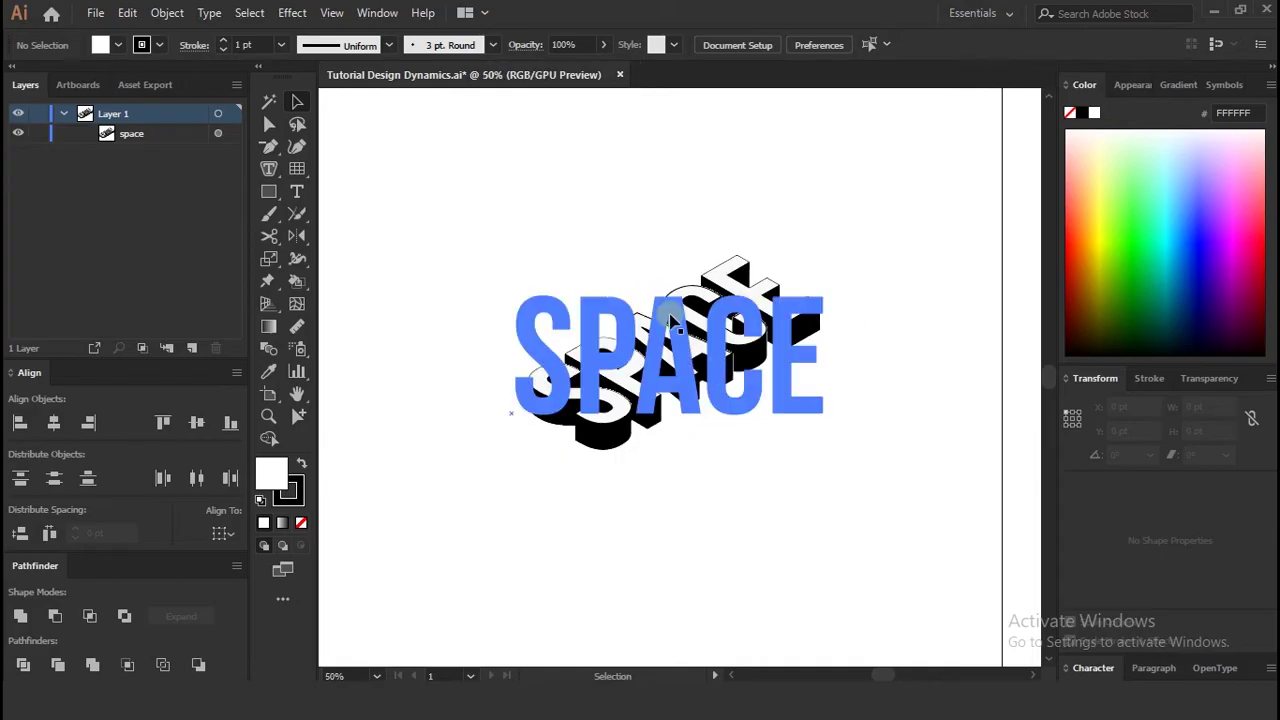
left_click(667, 322)
left_click(1133, 84)
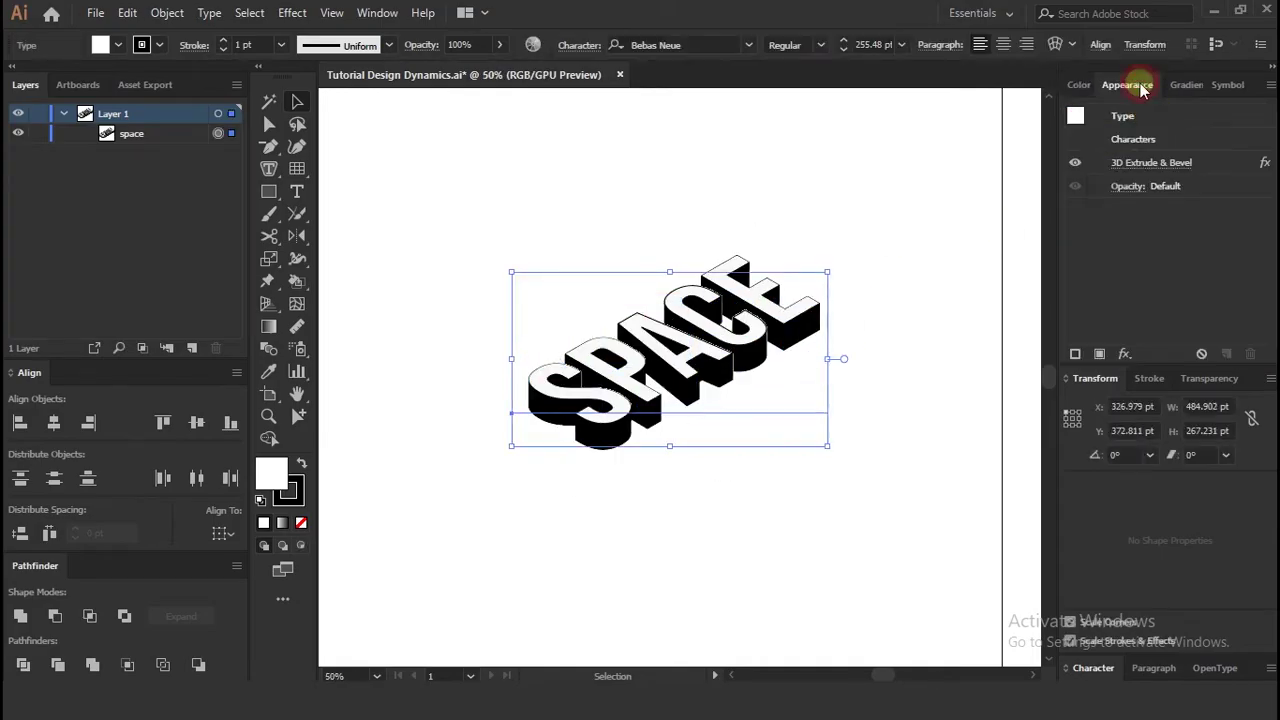
left_click(663, 545)
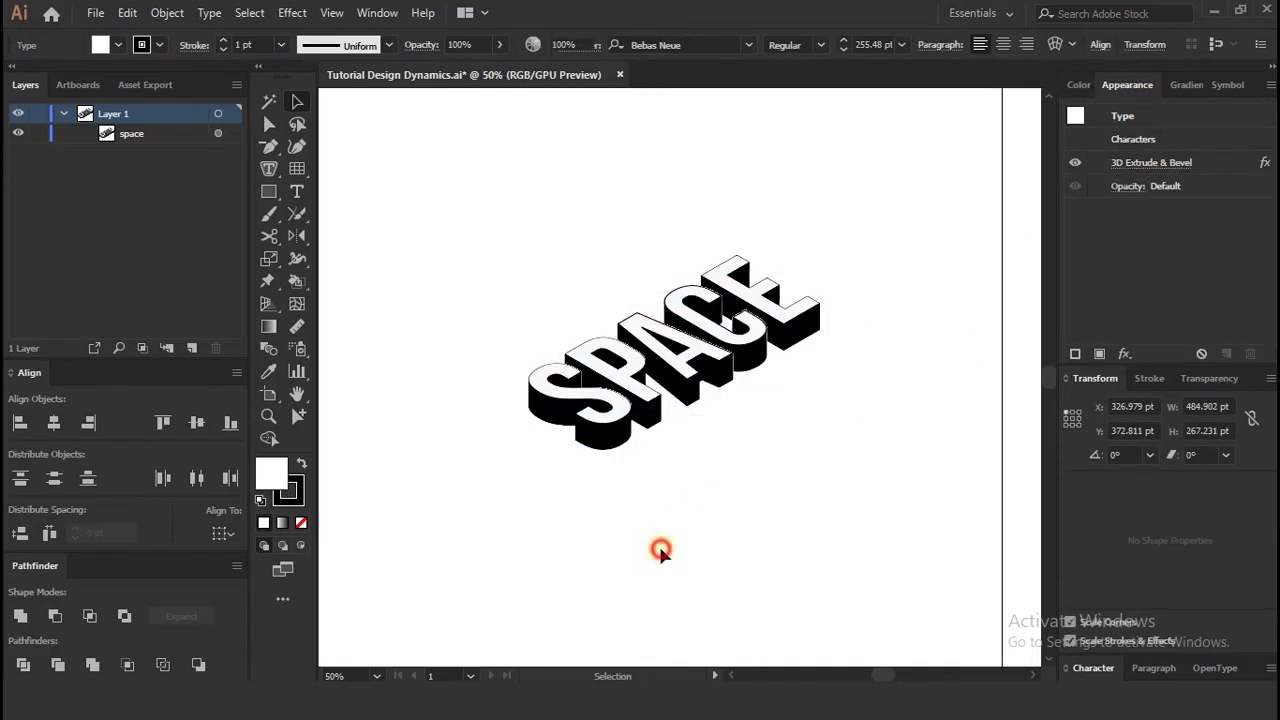
- Replace the extruded SPACE text with the single letter "s"
left_click(632, 396)
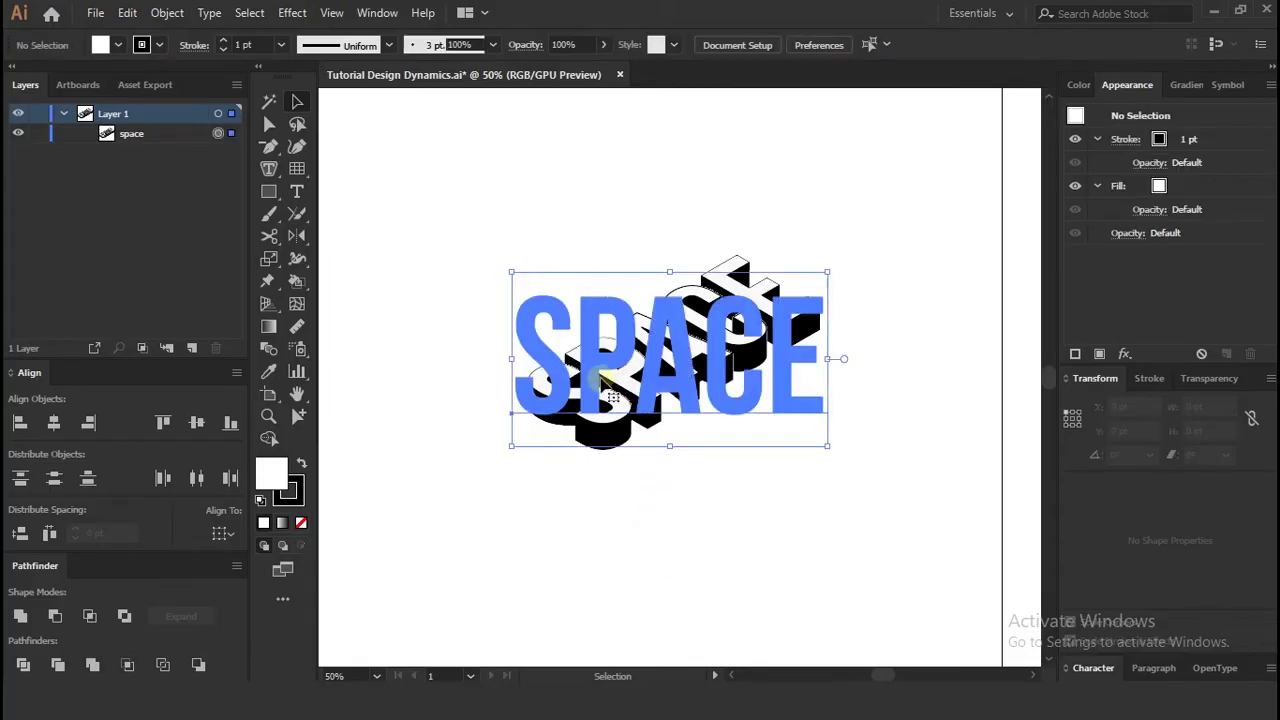
double_click(601, 378)
left_click_drag(600, 372, 836, 249)
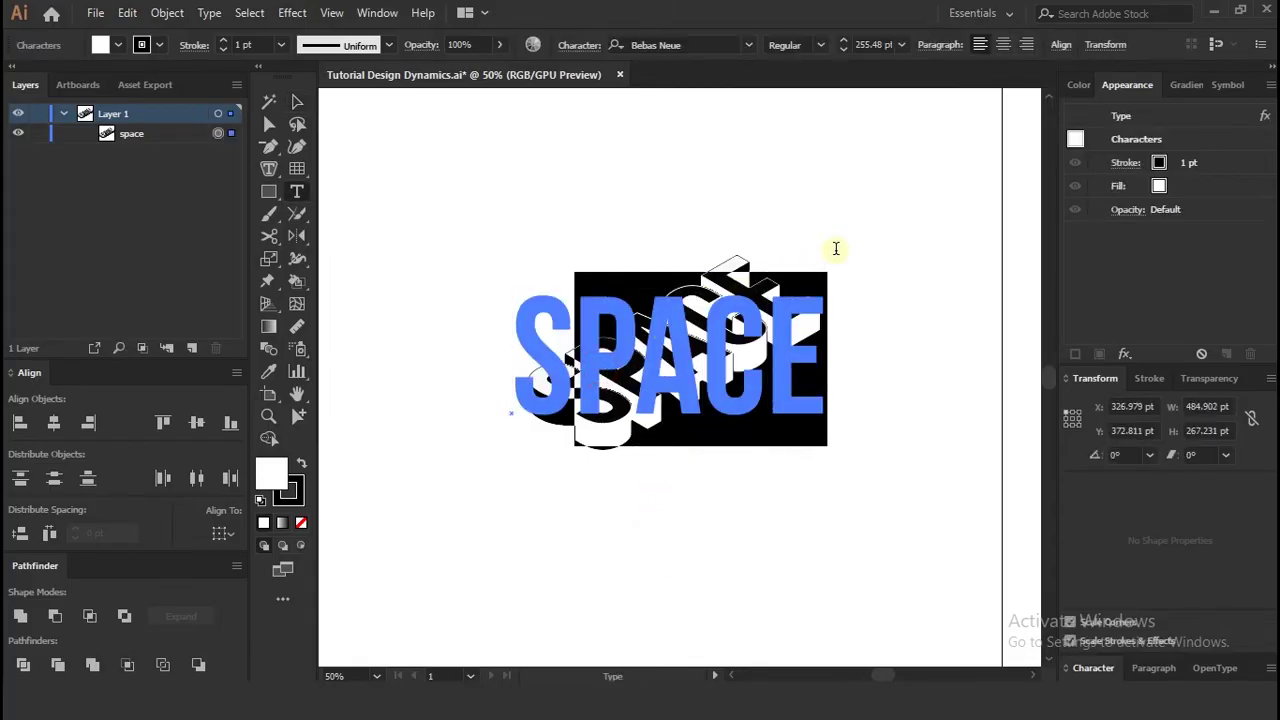
key("BackSpace")
type("s")
left_click(297, 101)
left_click(524, 214)
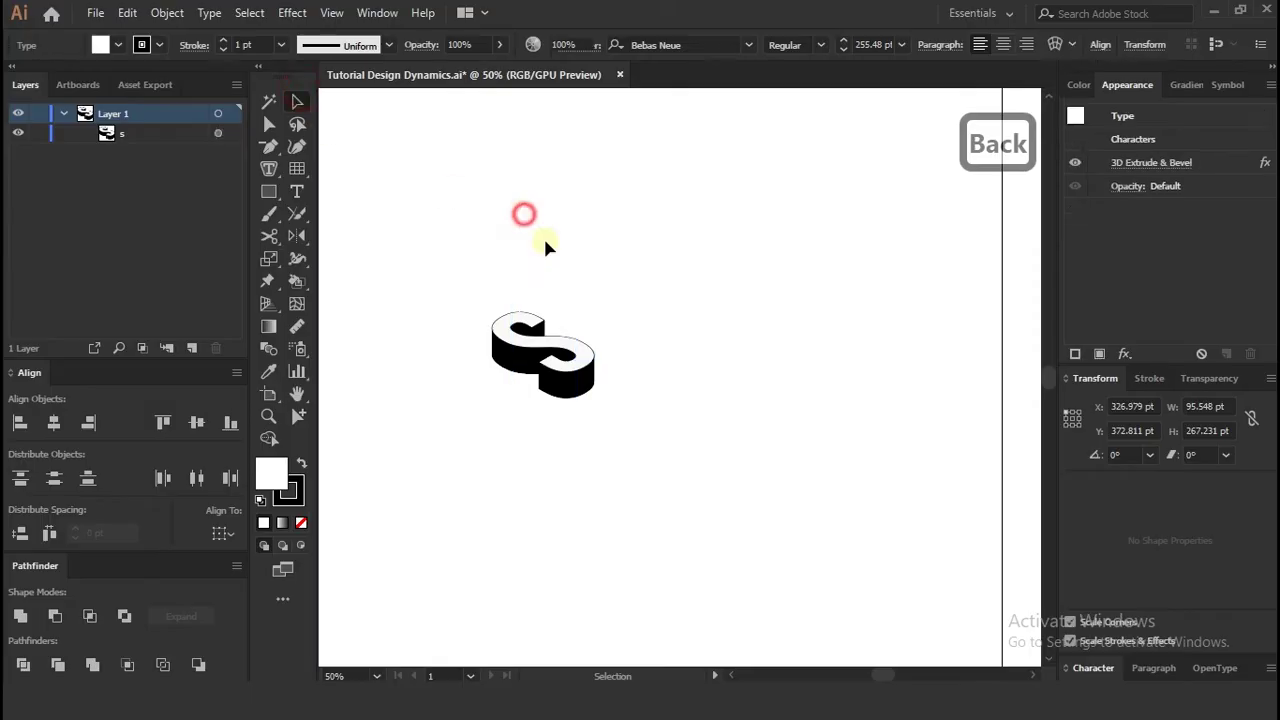
- Duplicate the extruded S beside the original and change the copy's text to "p"
left_click_drag(600, 383, 700, 365)
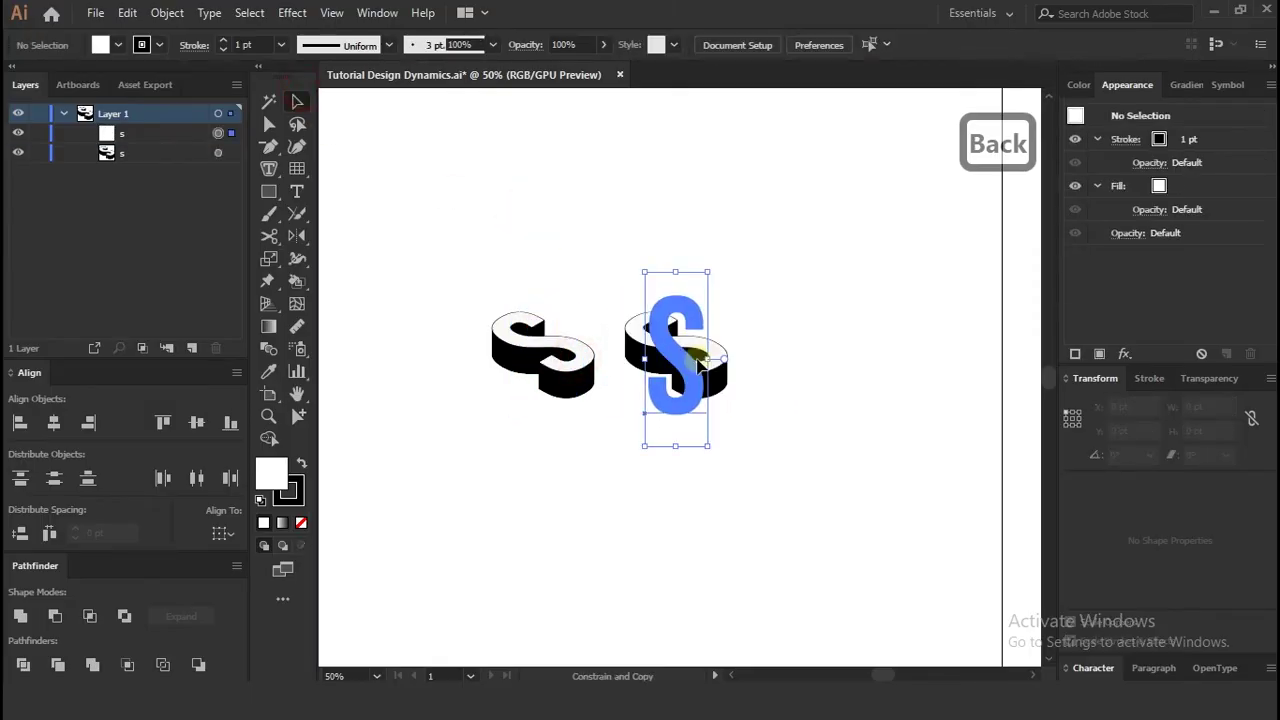
double_click(650, 341)
key("ctrl+a")
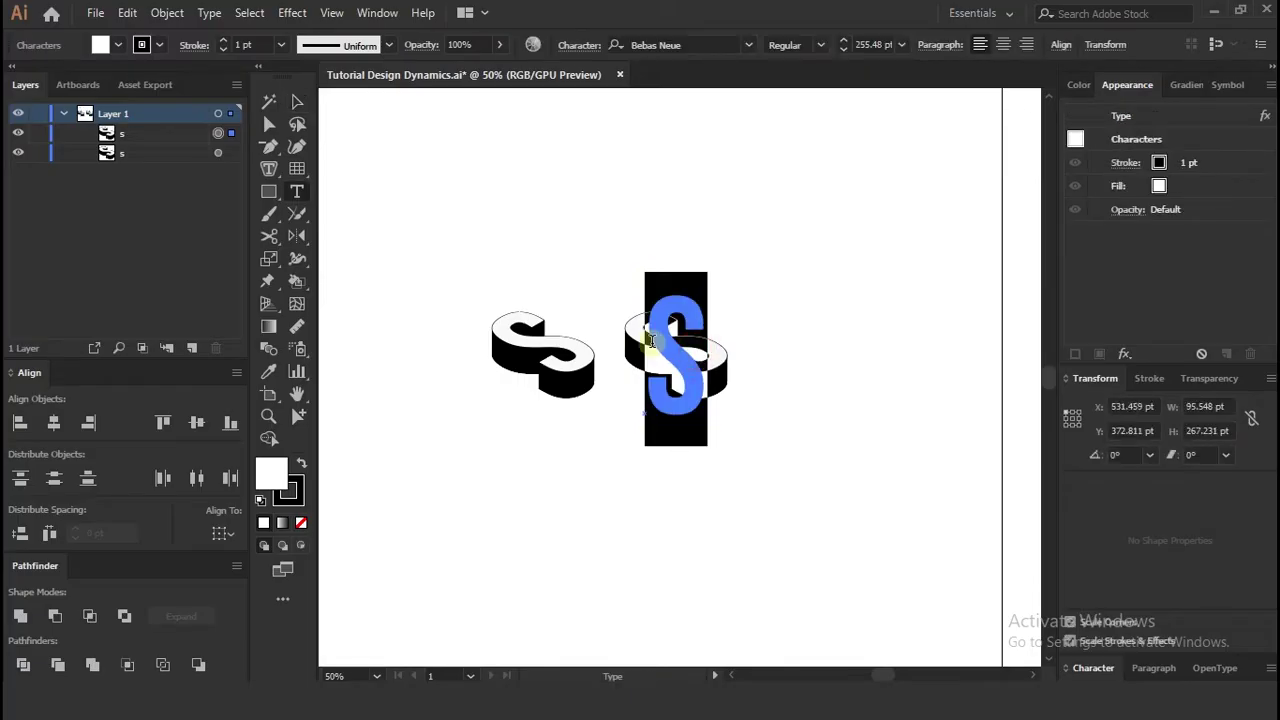
type("p")
left_click(297, 100)
left_click(589, 189)
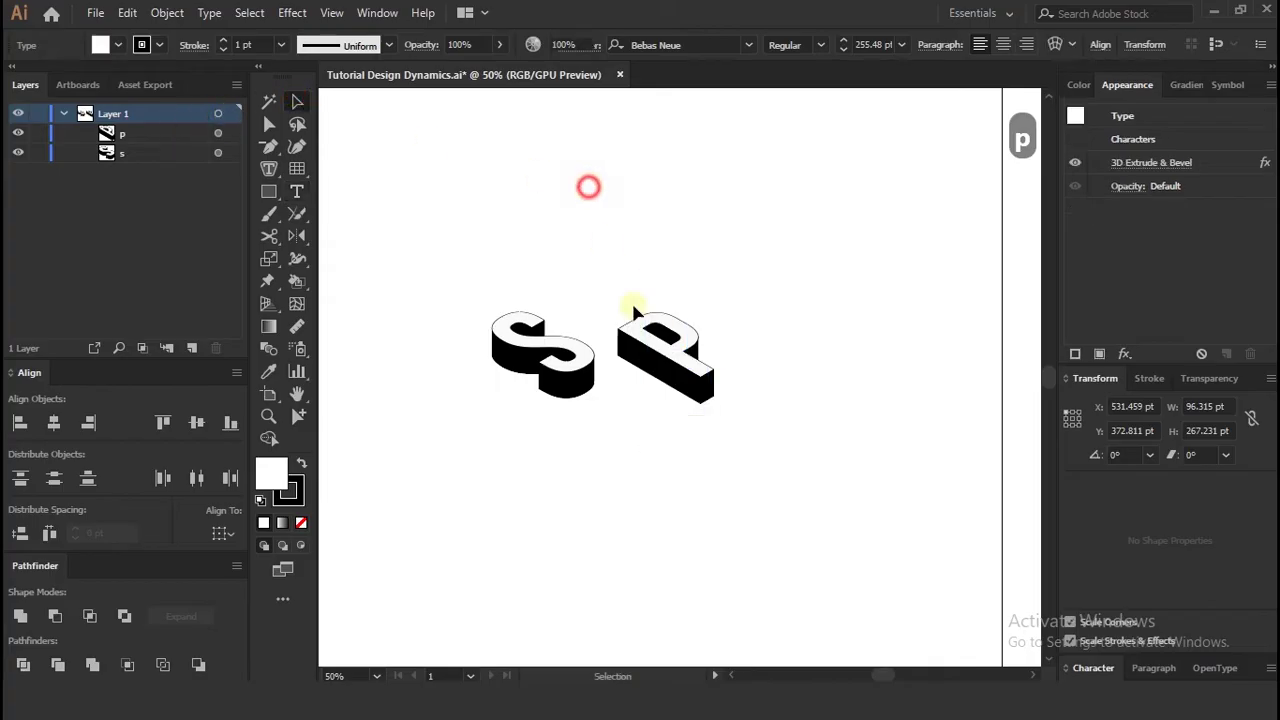
- Reopen the P's 3D Extrude & Bevel effect with preview on and set its position to Isometric Right
left_click(660, 362)
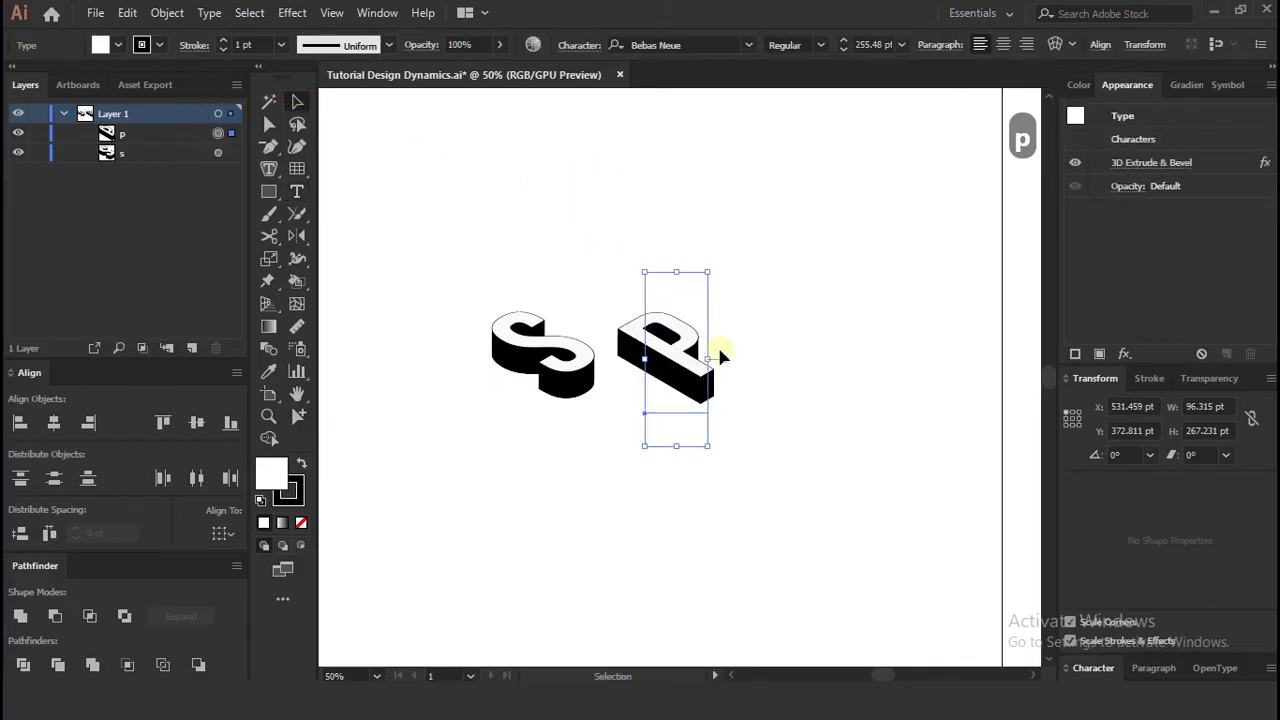
left_click(1152, 165)
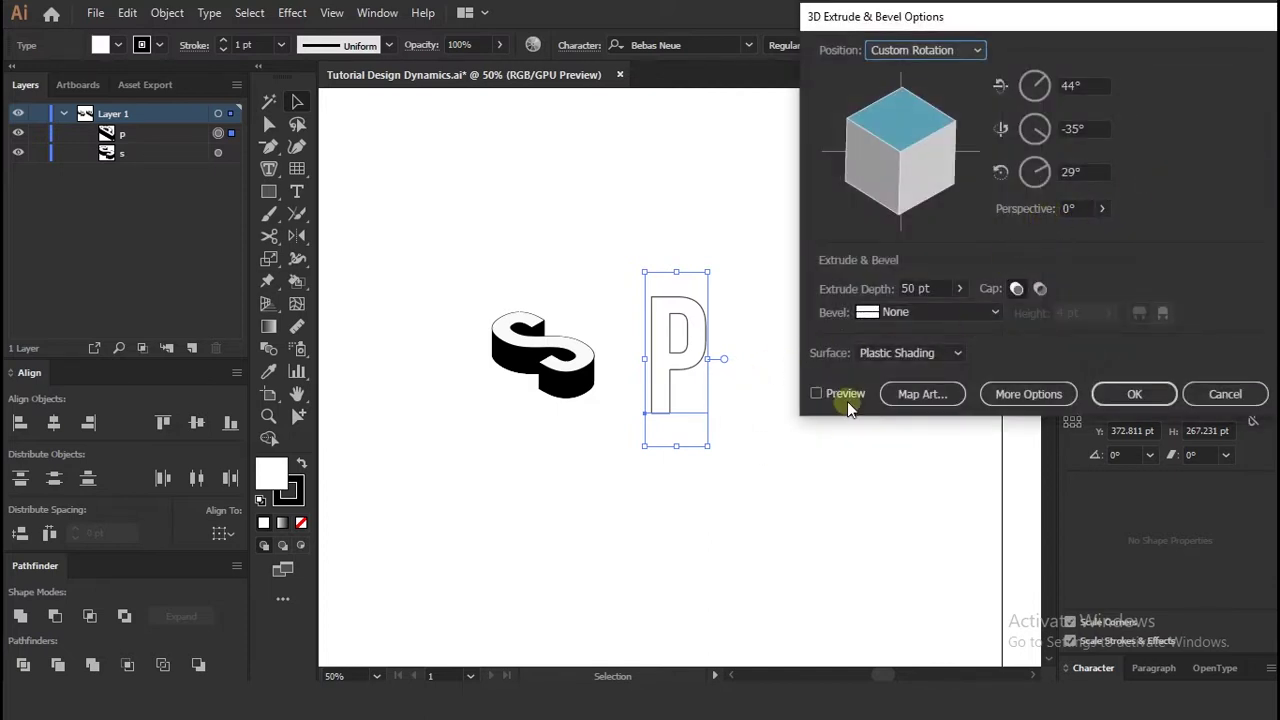
left_click(817, 394)
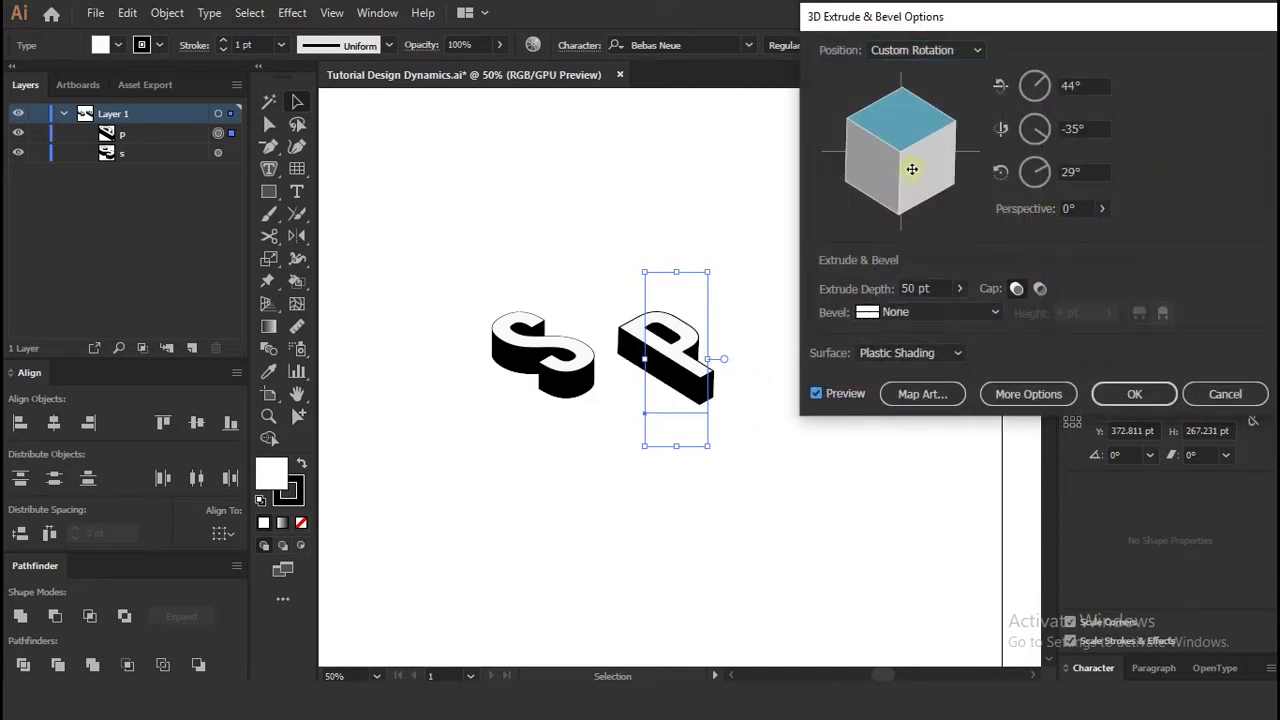
left_click(930, 50)
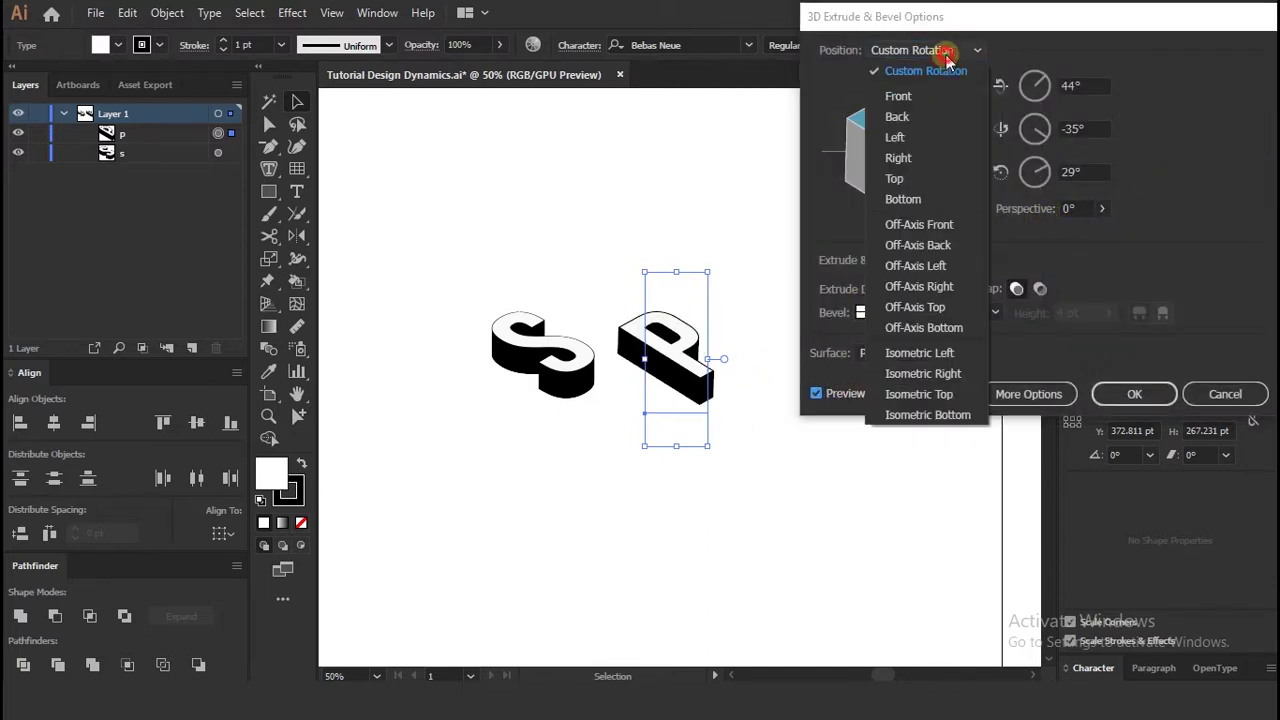
left_click(932, 374)
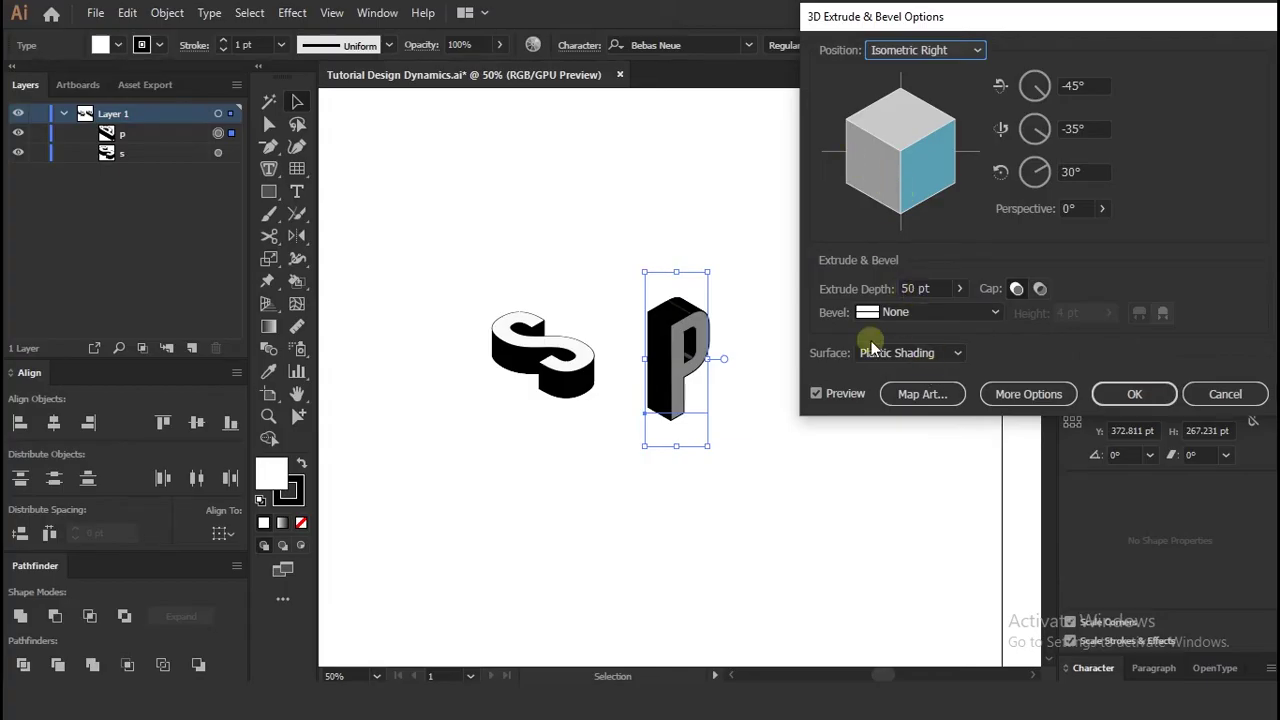
- Move the P's light to the right edge of the shading sphere and apply the effect
left_click(1010, 397)
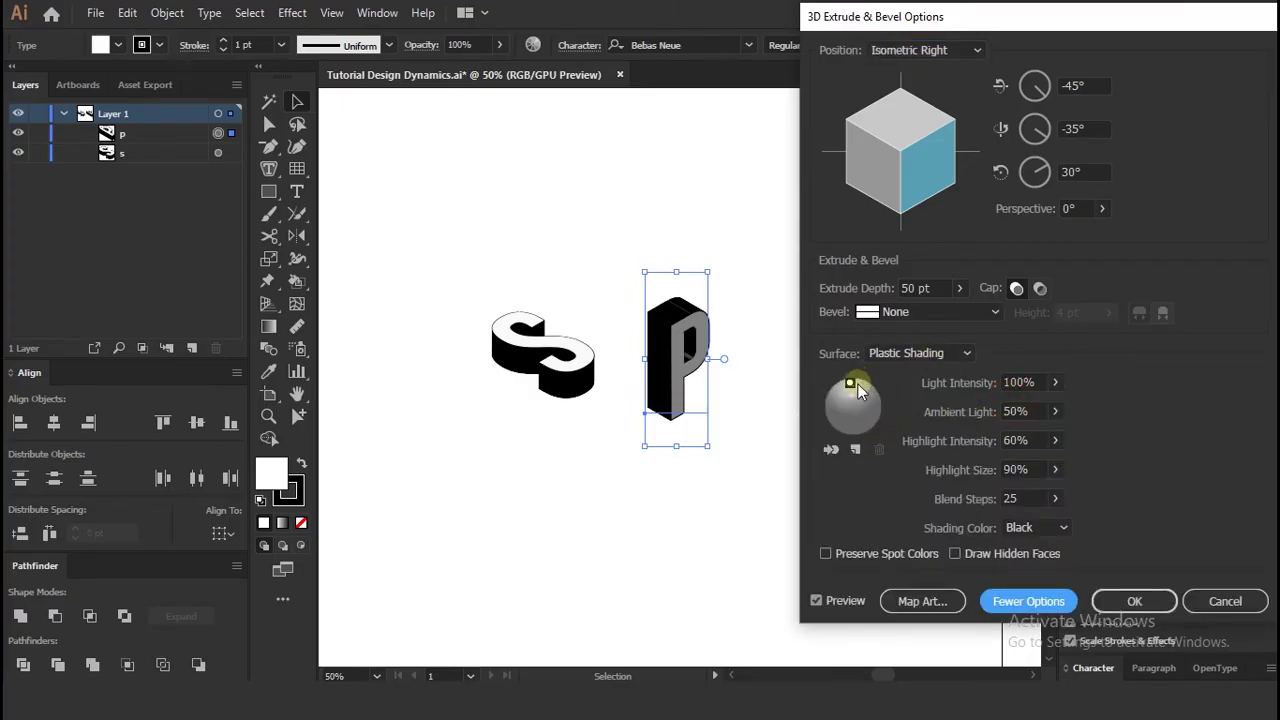
left_click_drag(851, 383, 884, 412)
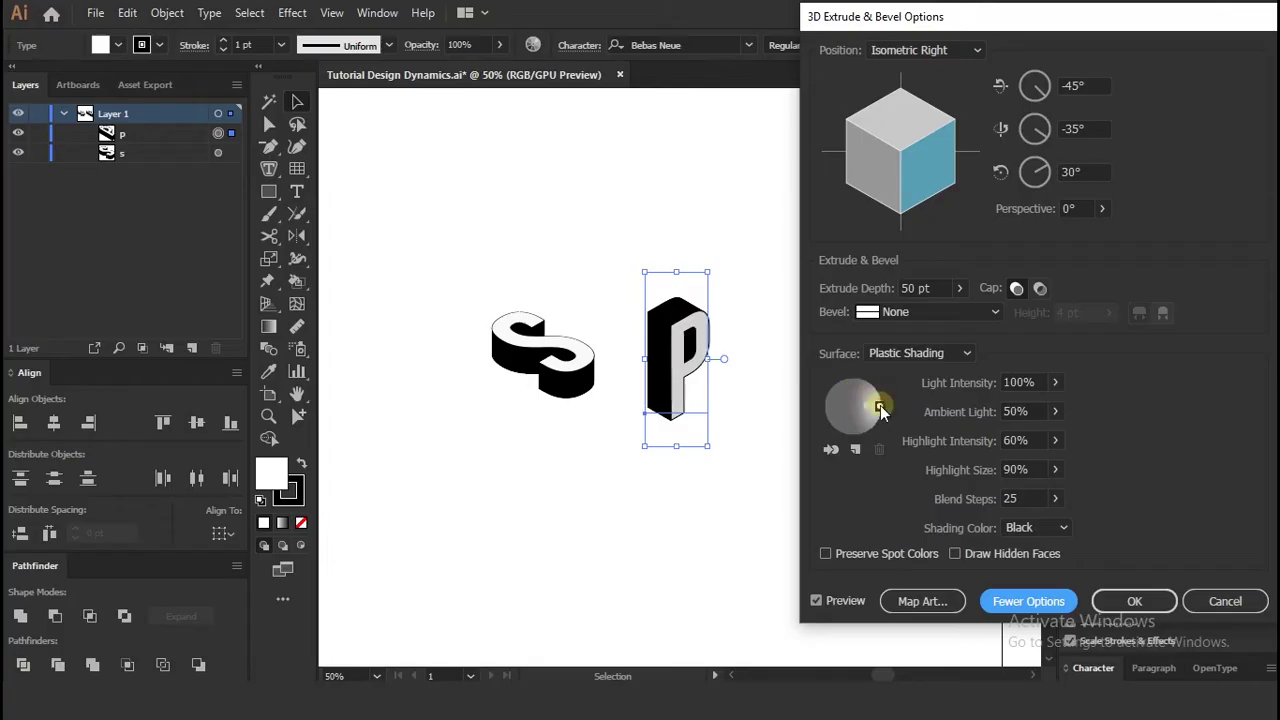
left_click(1134, 601)
left_click(743, 428)
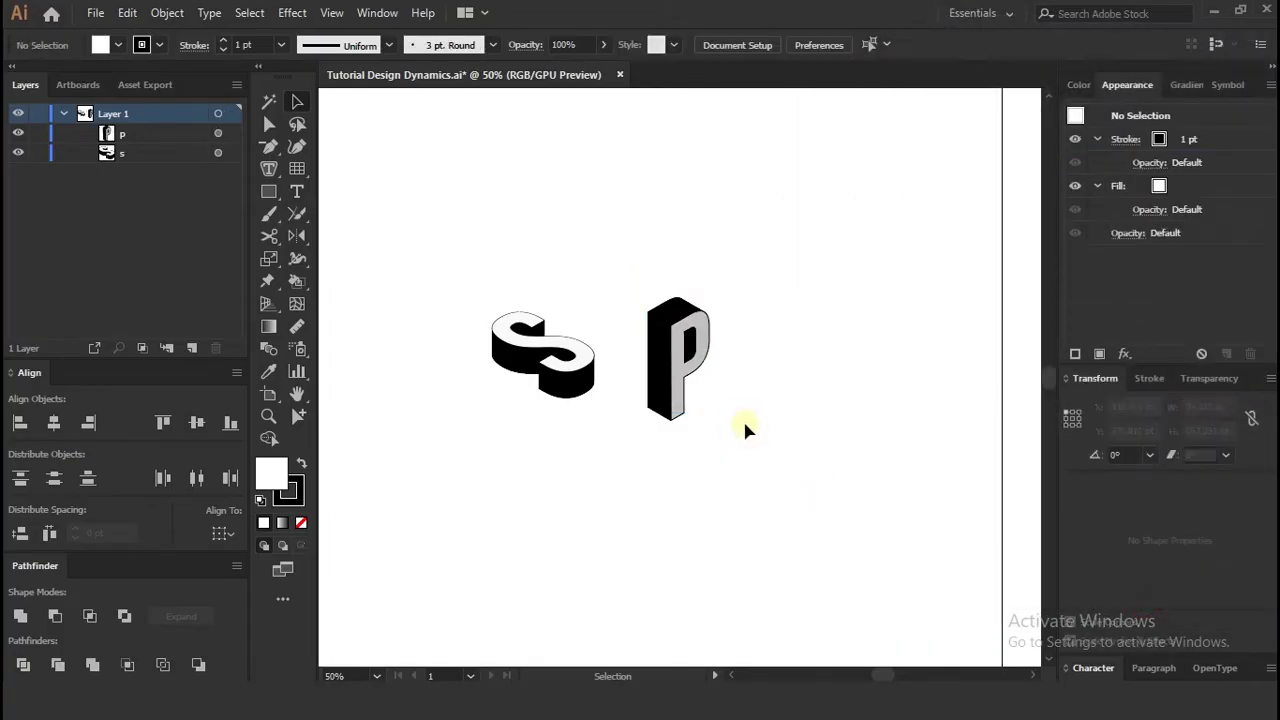
- Move the upright P to stand just behind the upper right part of the S
left_click_drag(680, 372, 590, 292)
key("ctrl+1")
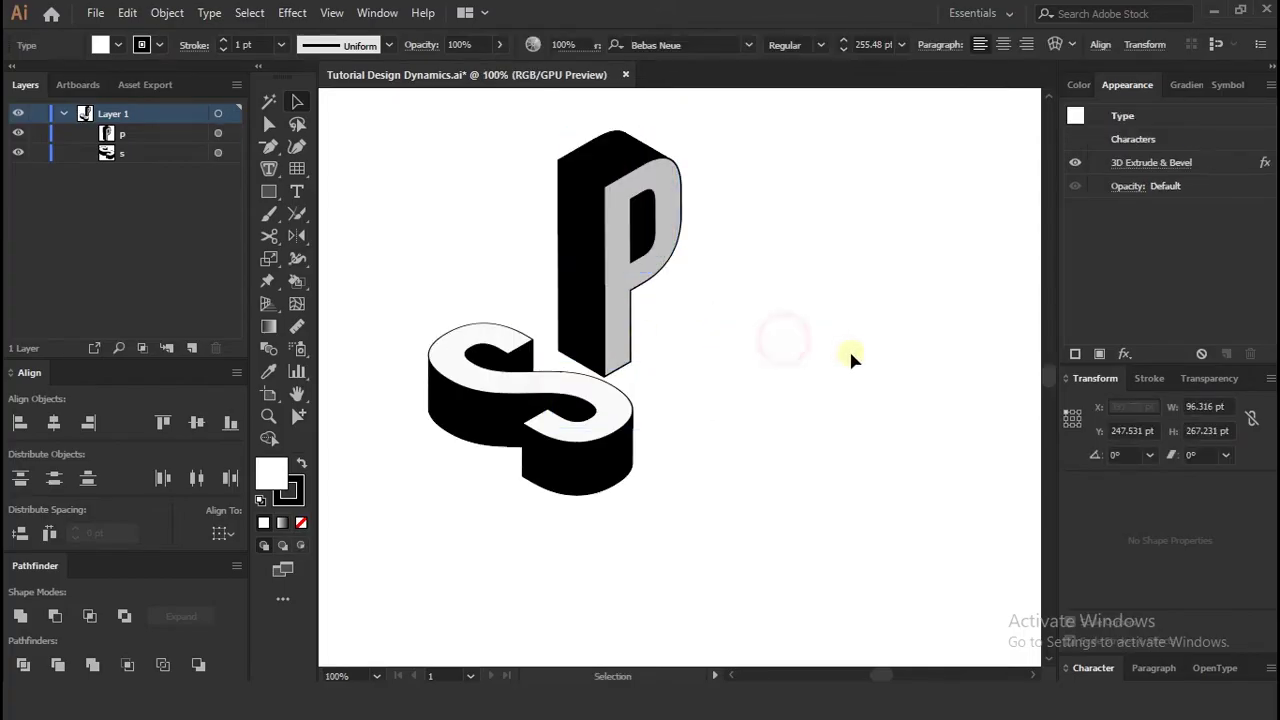
left_click_drag(680, 331, 658, 310)
left_click(786, 309)
scroll(786, 312, "down", 3)
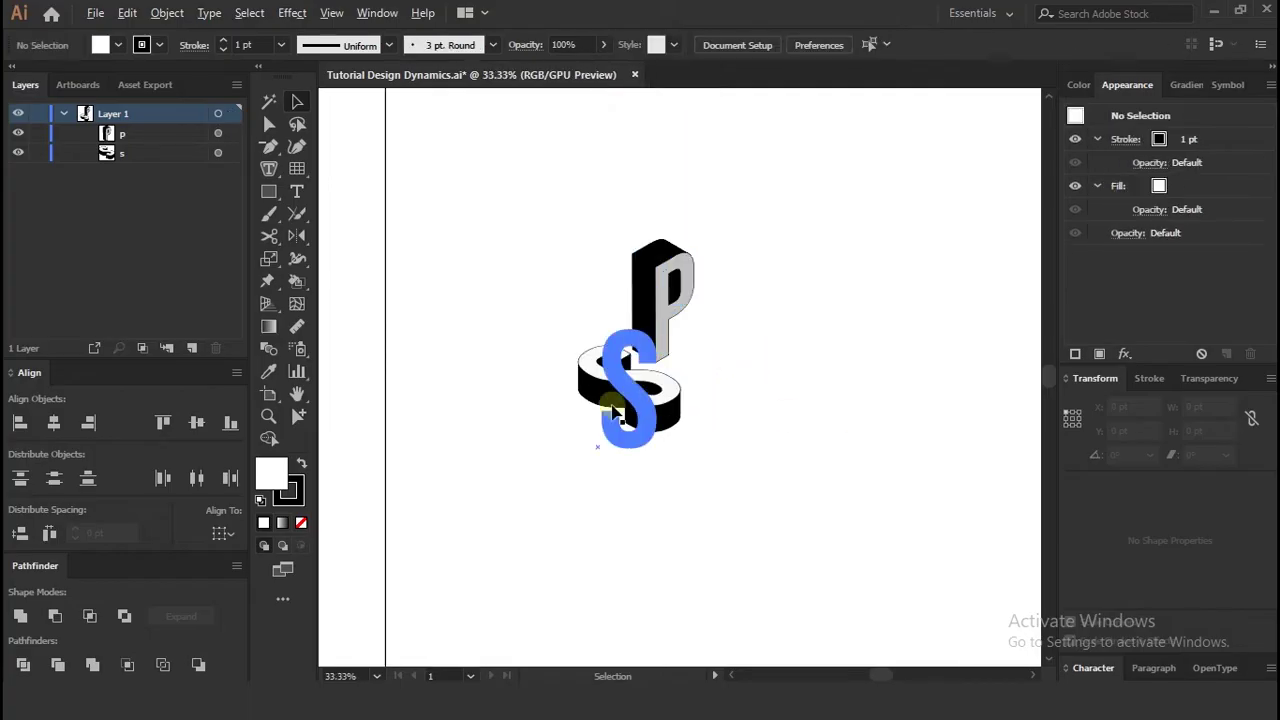
- Duplicate the flat S to the right and change the copy's text to "a"
left_click_drag(635, 396, 672, 354)
scroll(737, 396, "up", 1)
double_click(737, 379)
type("a")
left_click(296, 102)
left_click(863, 437)
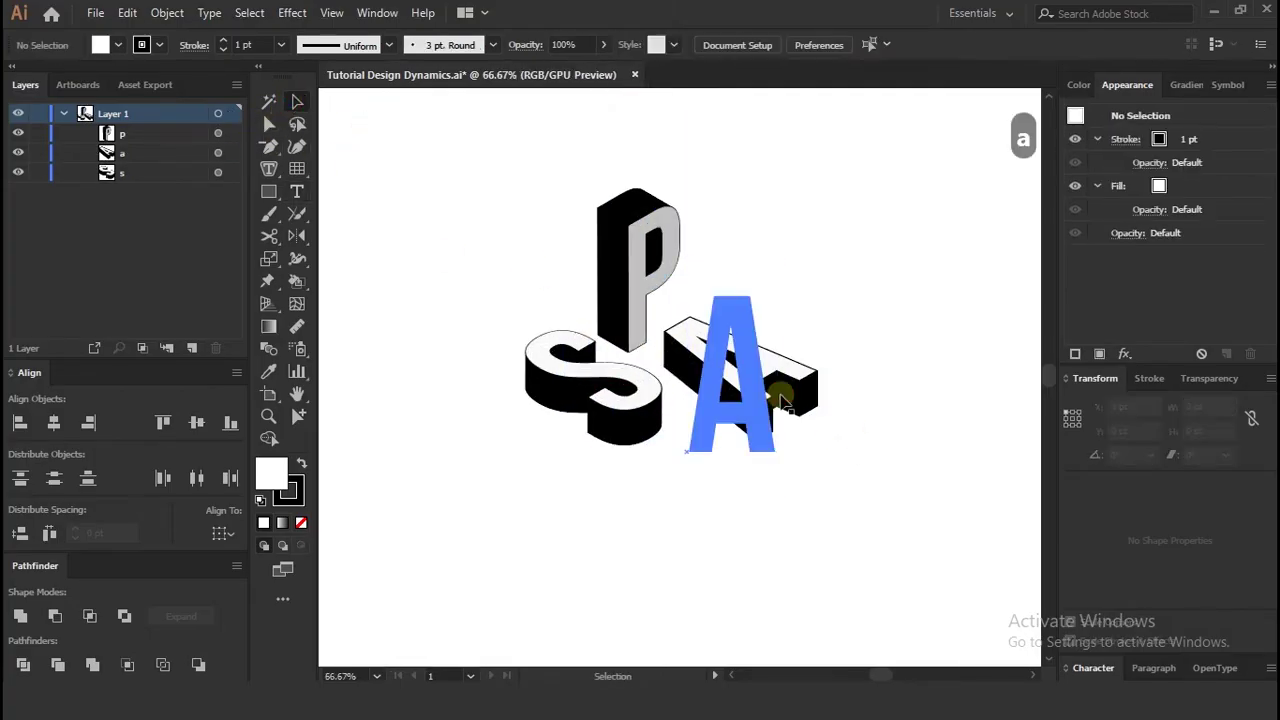
- Place the A close to the right side of the S and send it to the back of the stacking order
left_click_drag(782, 398, 770, 405)
left_click(866, 317)
scroll(705, 369, "up", 2)
left_click_drag(696, 384, 689, 397)
key("ctrl+shift+bracketleft")
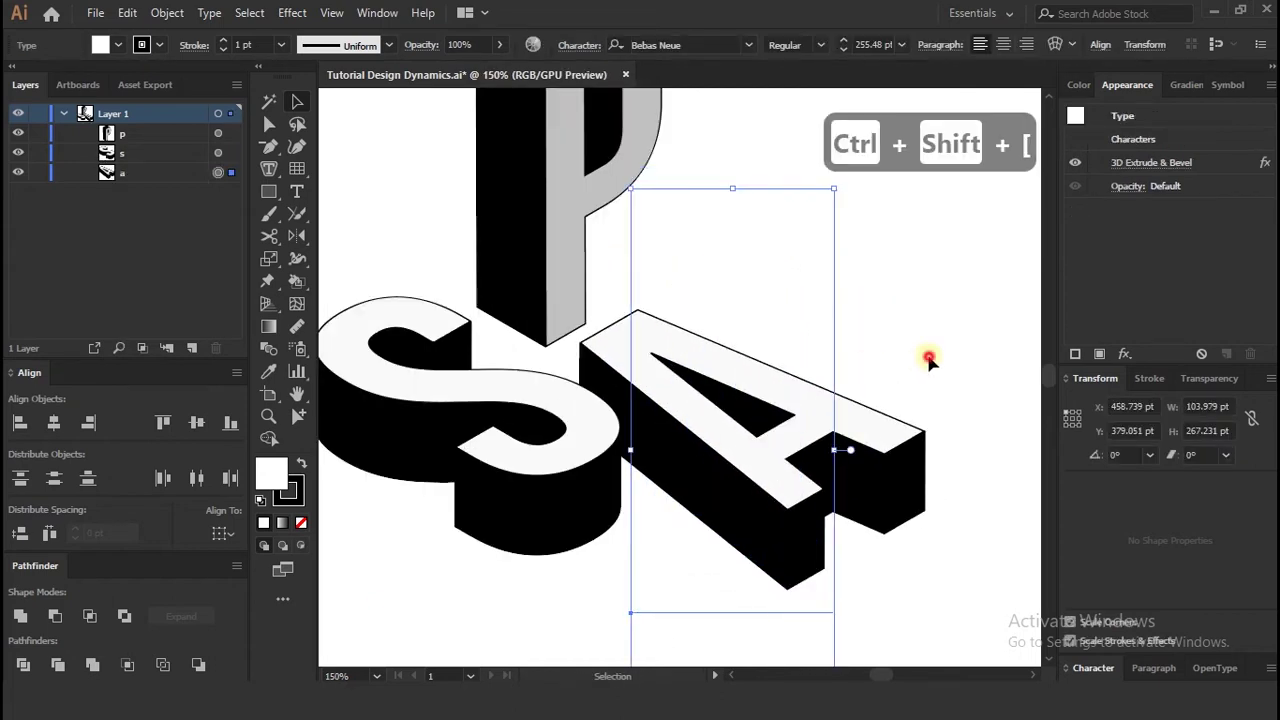
left_click(929, 357)
scroll(735, 461, "down", 3)
scroll(580, 430, "up", 2)
- Adjust the spacing between the S and the A so the two letters sit edge to edge
left_click_drag(466, 480, 665, 450)
left_click(751, 403)
scroll(751, 403, "down", 1)
scroll(584, 463, "up", 1)
left_click(835, 334)
scroll(781, 402, "down", 2)
- Duplicate the A up and to the right and change the copy's text to "c"
left_click_drag(676, 365, 726, 306, "alt")
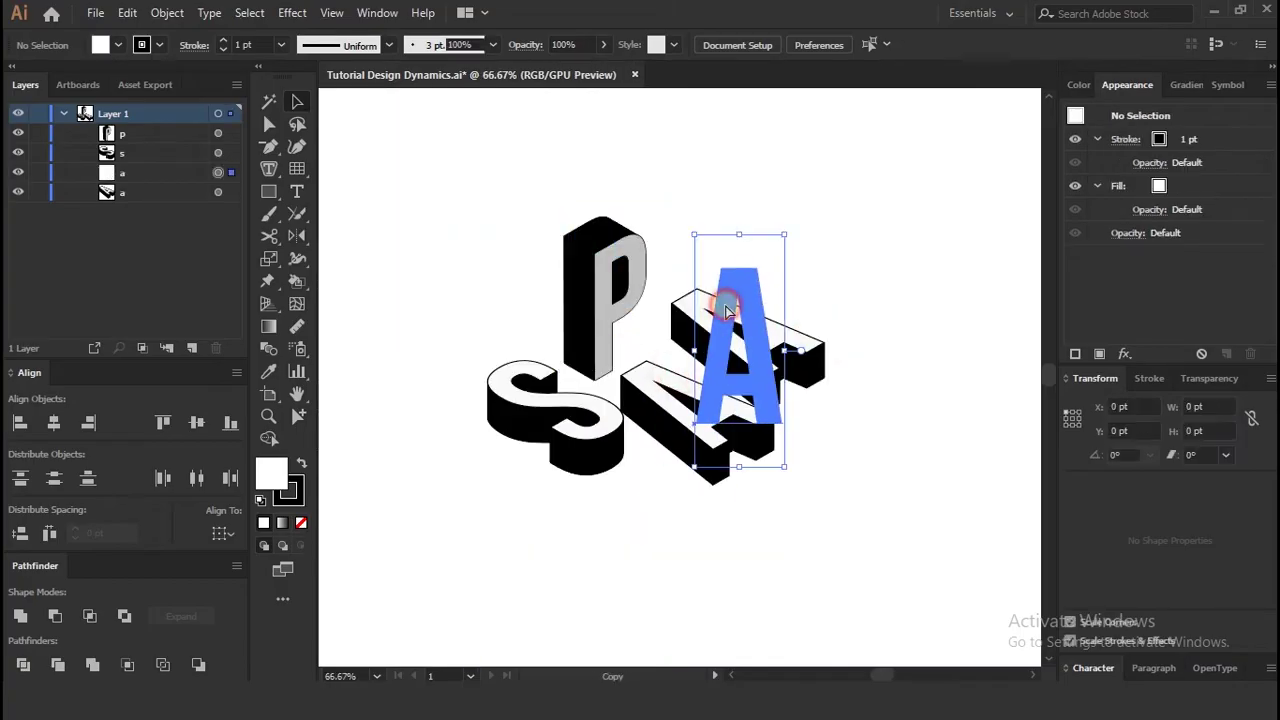
double_click(726, 306)
key("ctrl+a")
type("c")
left_click(297, 102)
left_click(894, 360)
- Move the C into the gap to the right of the P, directly behind the A
scroll(808, 359, "up", 1)
left_click_drag(768, 367, 724, 366)
left_click(837, 357)
left_click(827, 369)
- Duplicate the upright P to the right of the lettering and change the copy's text to "e"
scroll(723, 378, "down", 1)
left_click_drag(558, 314, 804, 302, "alt")
double_click(804, 302)
key("ctrl+a")
type("e")
left_click(298, 101)
left_click(486, 170)
scroll(575, 338, "down", 2)
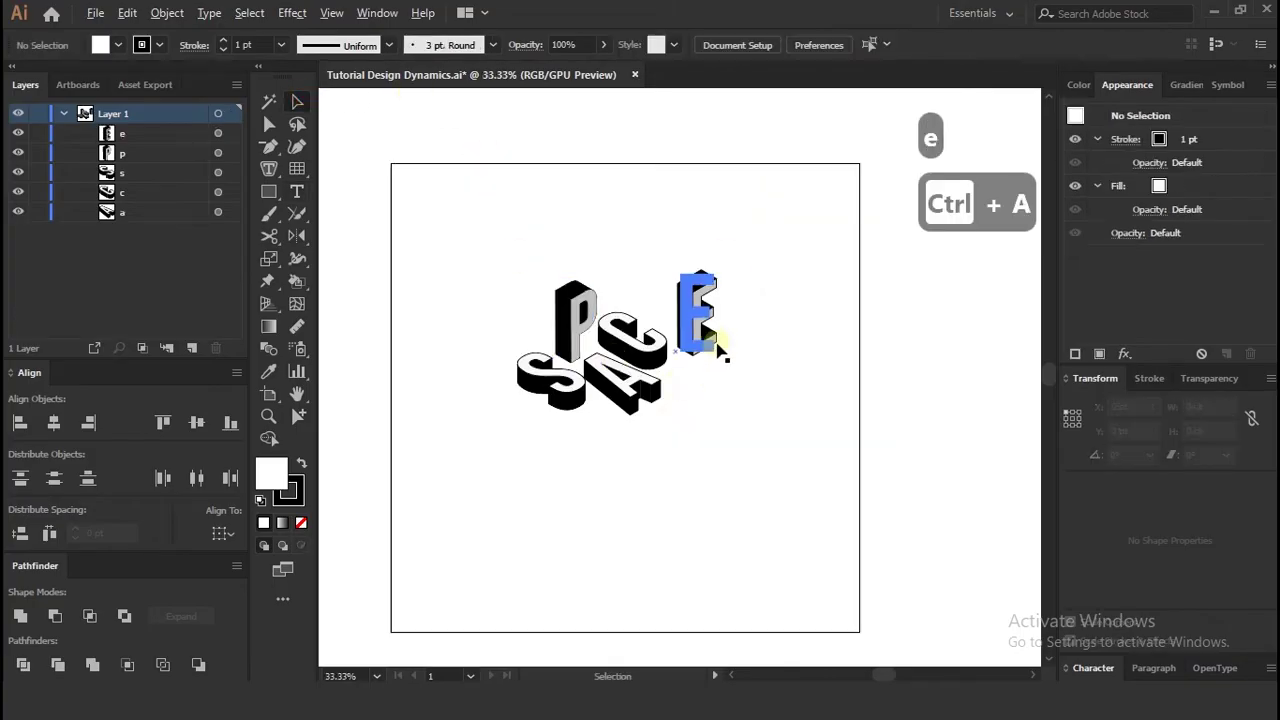
- Move the upright E to stand just above the right end of the C
scroll(717, 344, "up", 2)
left_click_drag(686, 333, 661, 403)
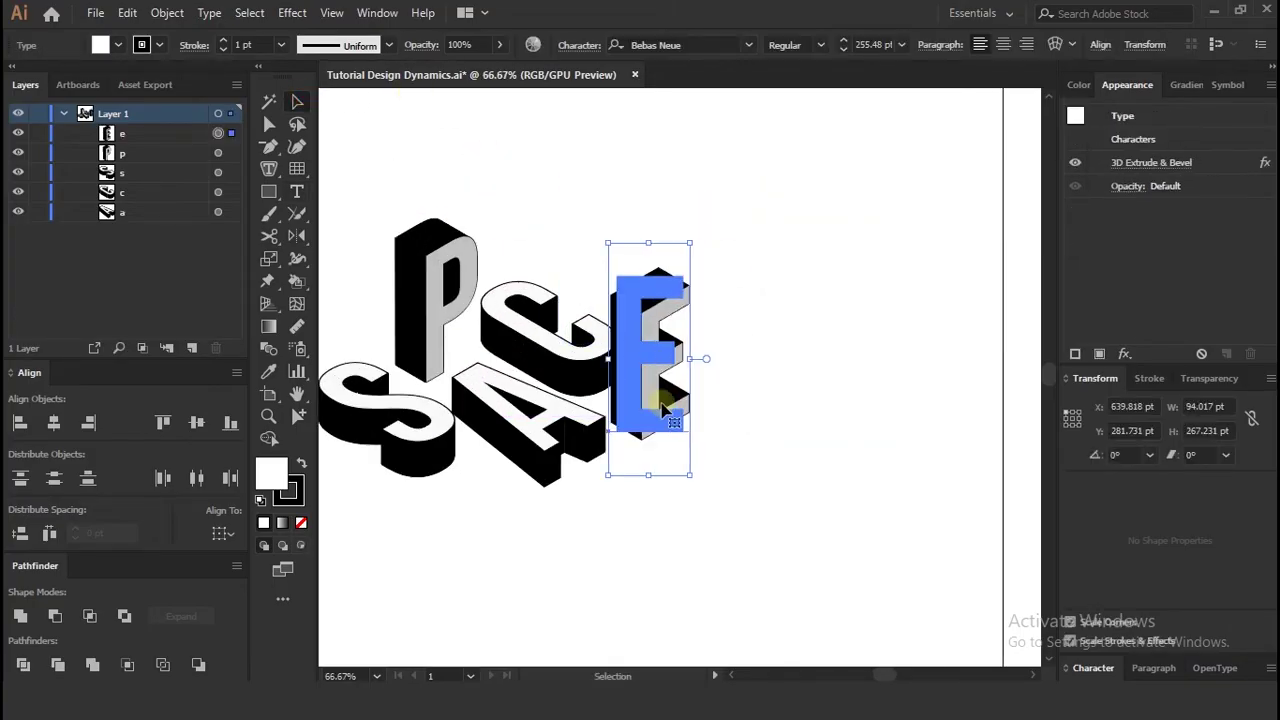
left_click(862, 364)
scroll(862, 364, "down", 2)
scroll(714, 350, "up", 1)
left_click_drag(768, 384, 712, 258)
left_click(855, 342)
scroll(666, 381, "down", 2)
scroll(699, 403, "up", 3)
- Rotate the E's extrusion to -45°, 35° and -30°, move its light to the left side of the sphere, and apply the effect
left_click(1160, 163)
left_click(838, 601)
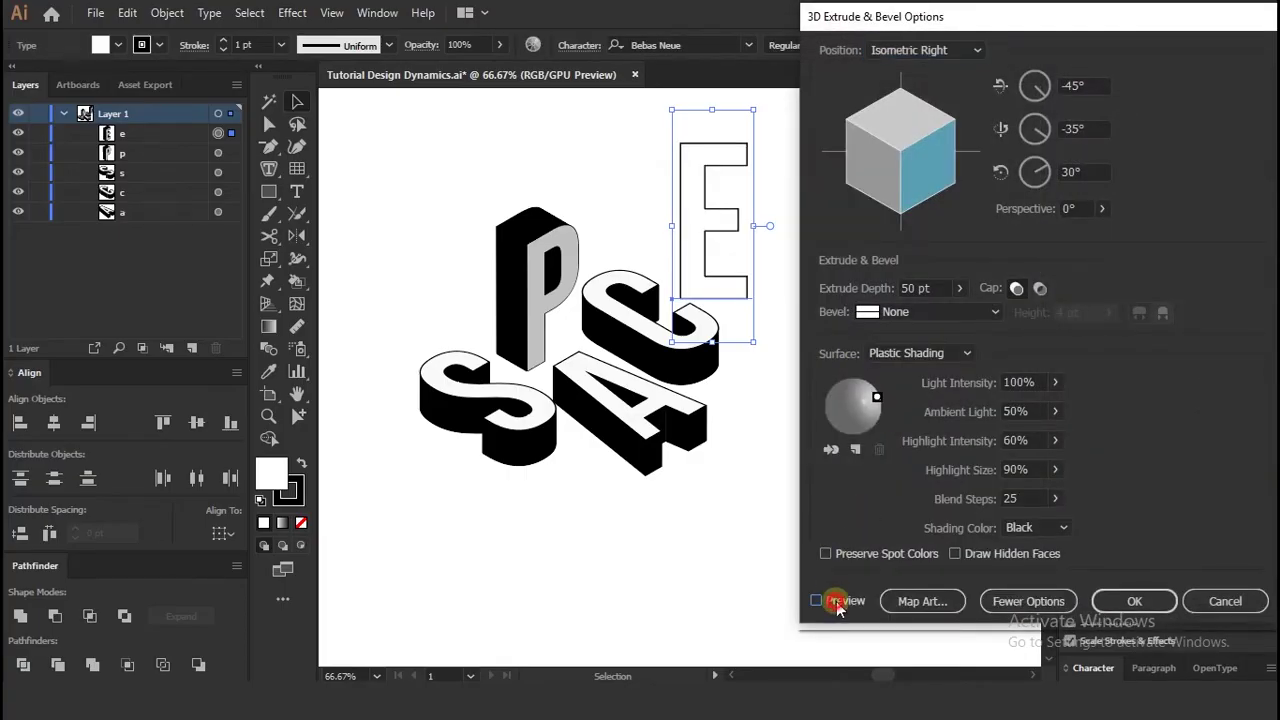
left_click_drag(900, 208, 823, 143)
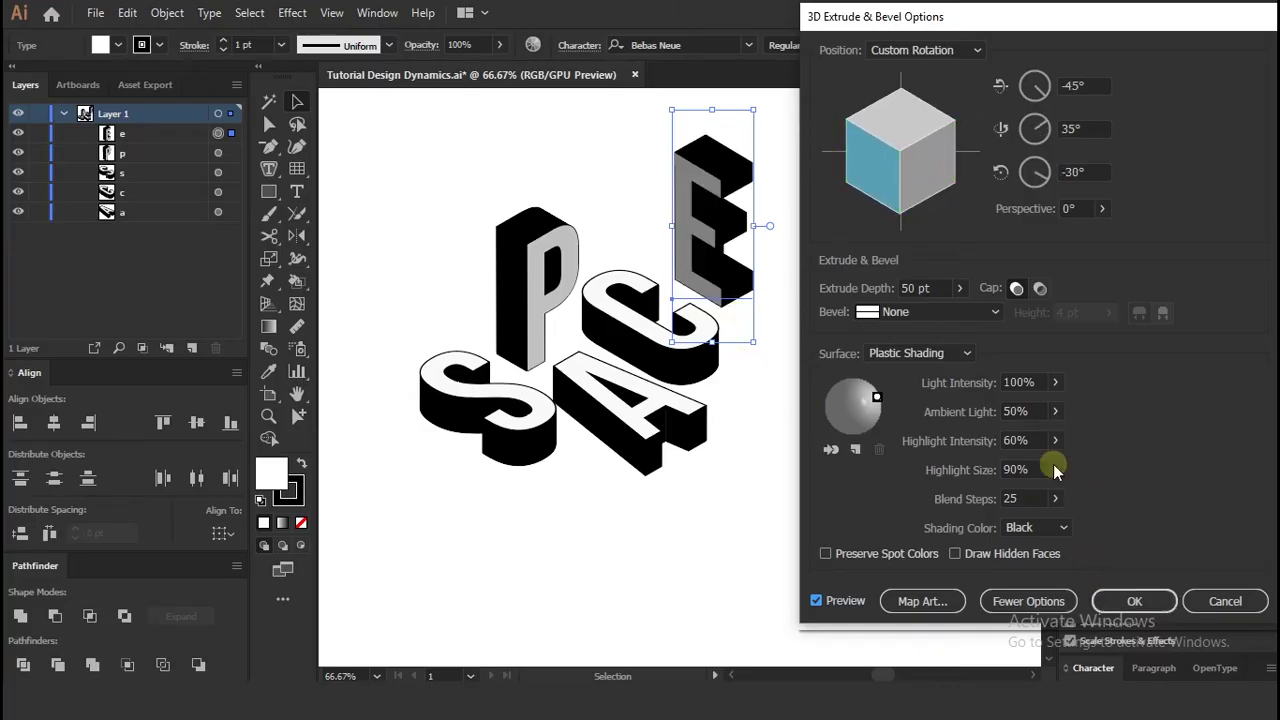
mouse_move(877, 408)
left_mouse_down()
mouse_move(829, 409)
mouse_move(840, 414)
left_mouse_up()
left_click(1134, 601)
left_click(724, 530)
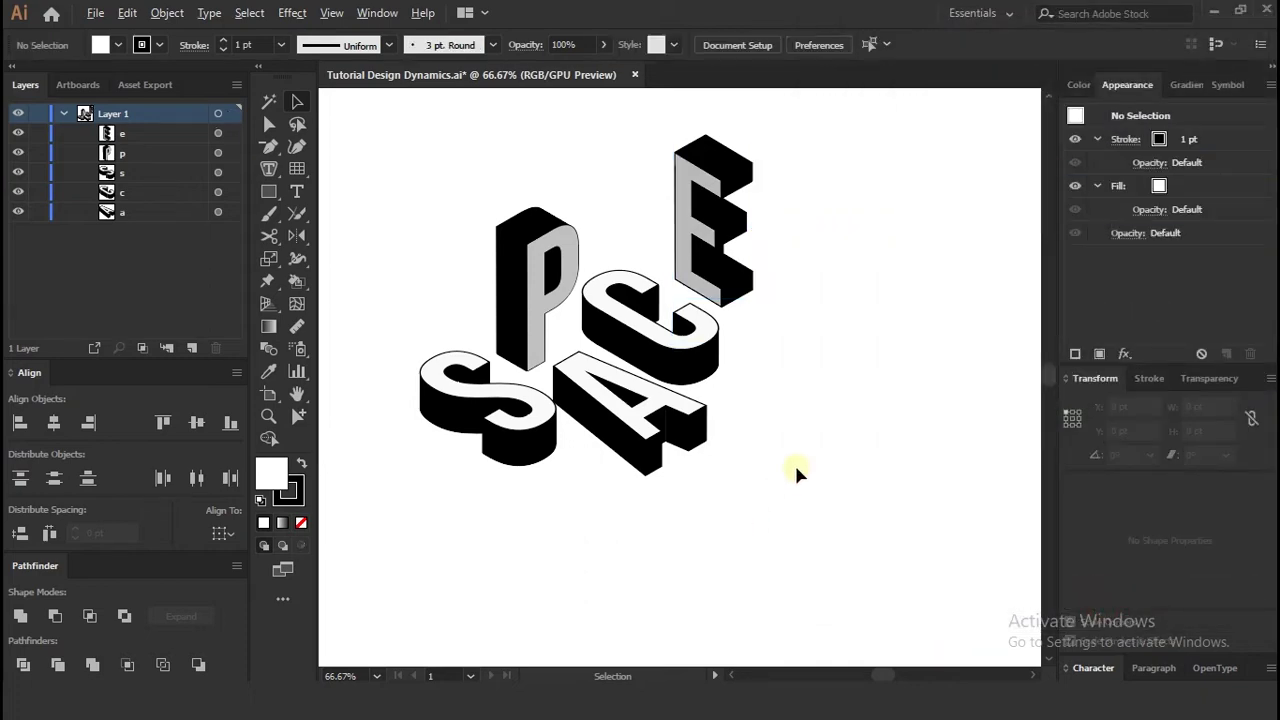
- Nudge the E slightly downward to refine its gap above the C
scroll(796, 470, "down", 2)
scroll(752, 387, "up", 5)
left_click_drag(770, 355, 770, 363)
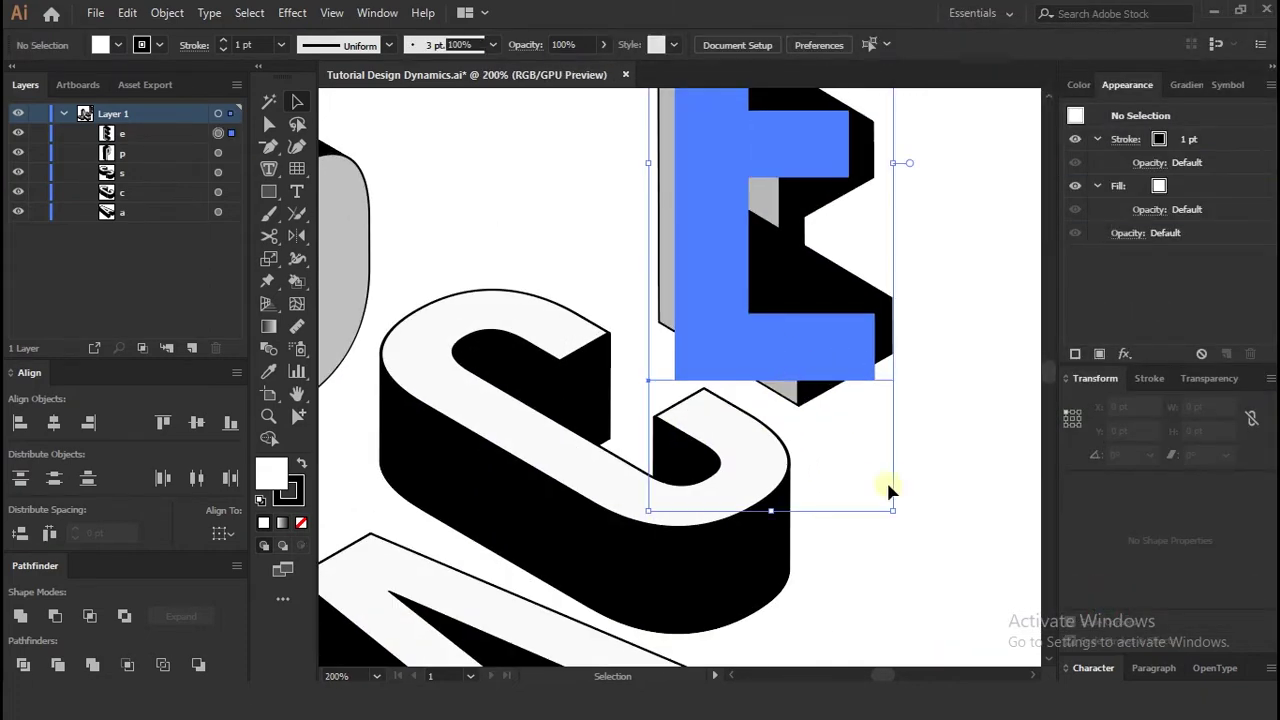
key("ctrl+minus")
key("ctrl+minus")
key("ctrl+minus")
left_click(860, 514)
- Select the whole lettering and shift it slightly down on the artboard
key("ctrl+minus")
key("ctrl+minus")
key("ctrl+minus")
left_click_drag(884, 525, 656, 280)
left_click_drag(788, 375, 799, 410)
left_click(890, 460)
scroll(899, 468, "up", 1)
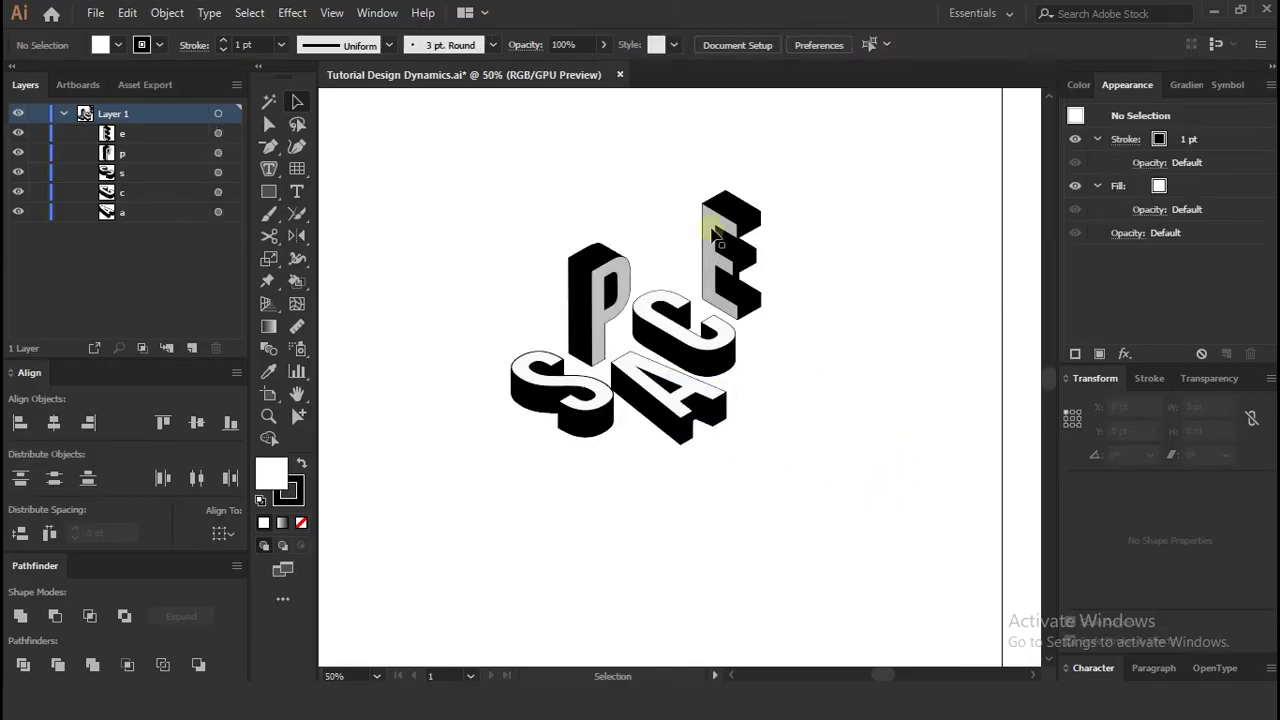
- Expand the appearance of all five letters and check individual letters as expanded shapes
left_click_drag(837, 520, 537, 205)
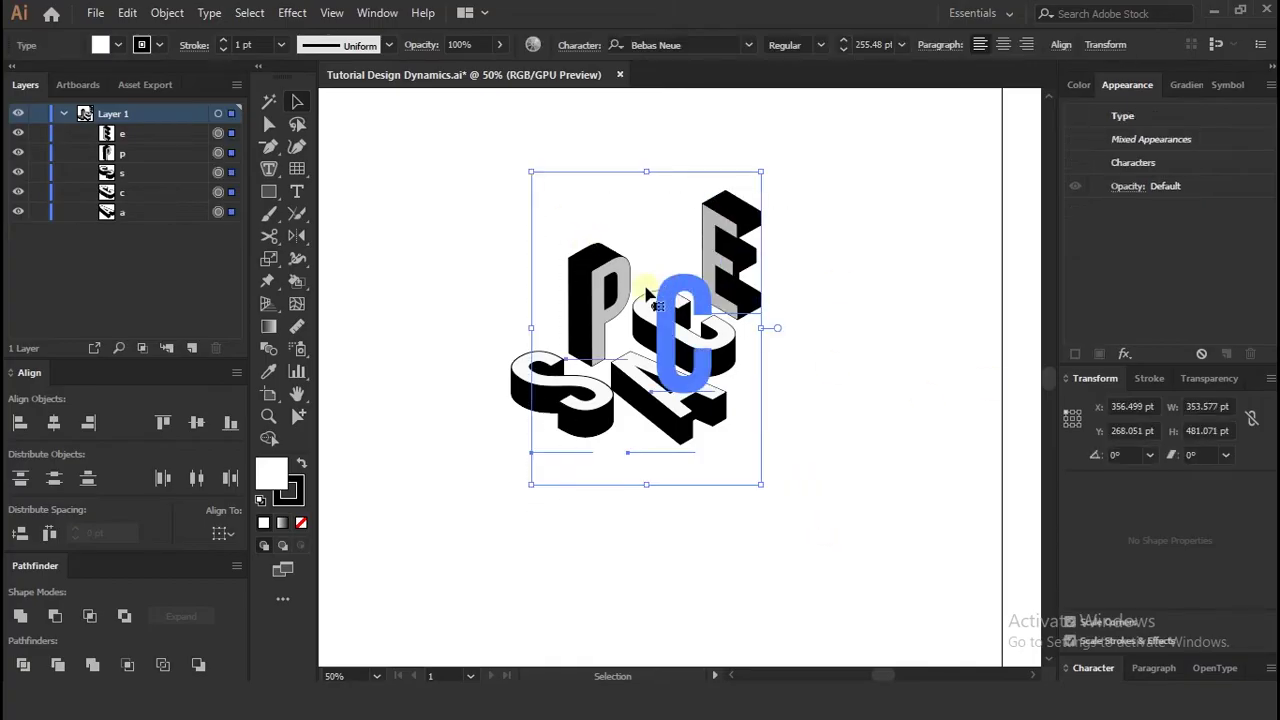
left_click(167, 13)
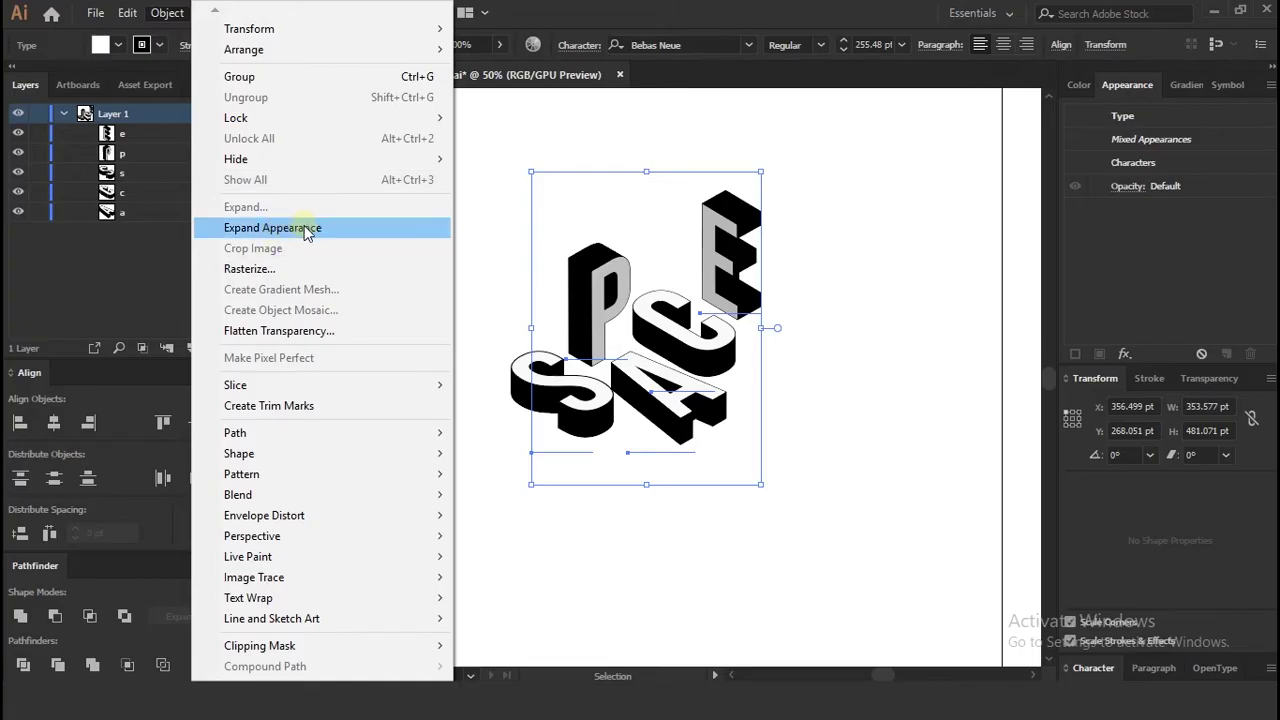
left_click(306, 229)
left_click(728, 255)
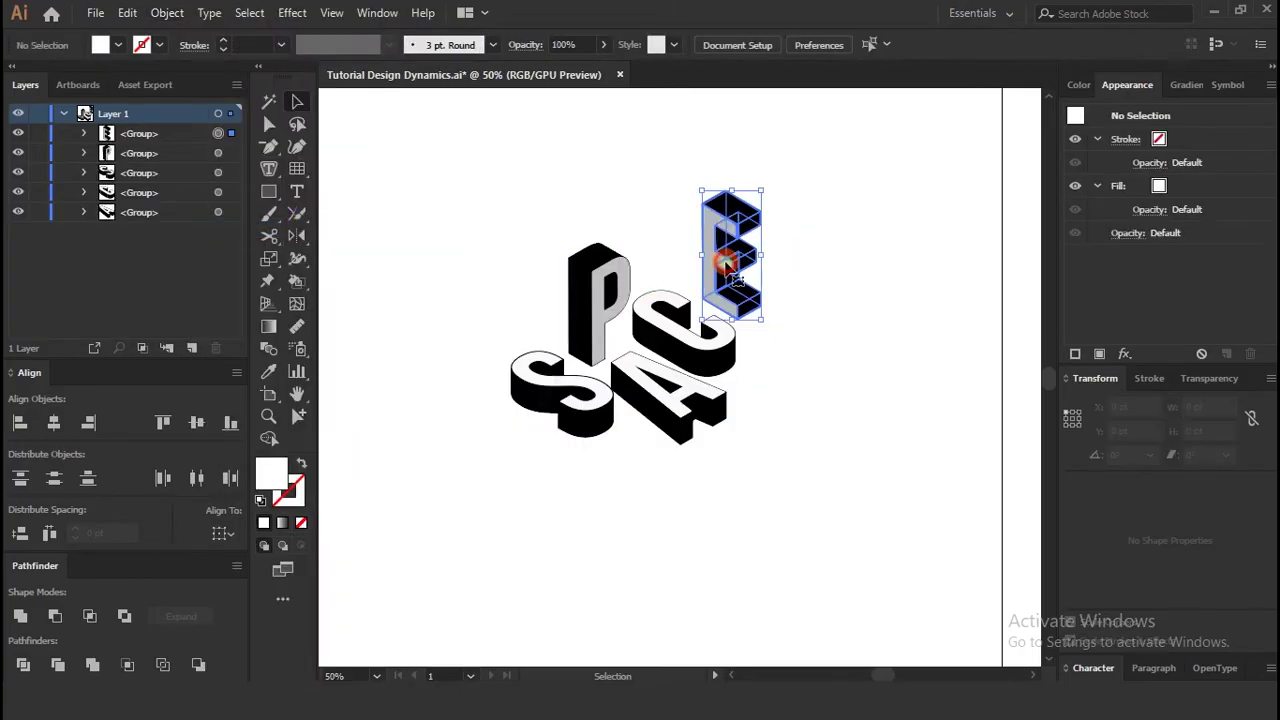
left_click(916, 270)
scroll(766, 398, "down", 1)
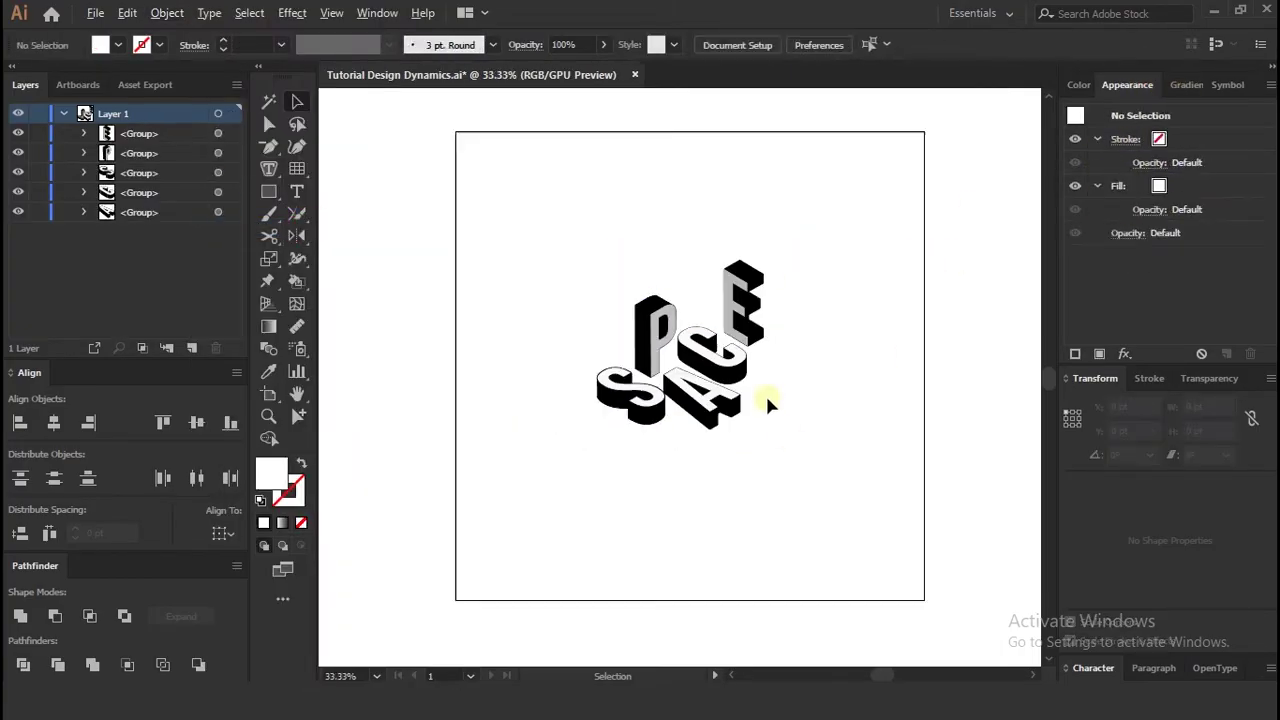
left_click(717, 368)
left_click(803, 368)
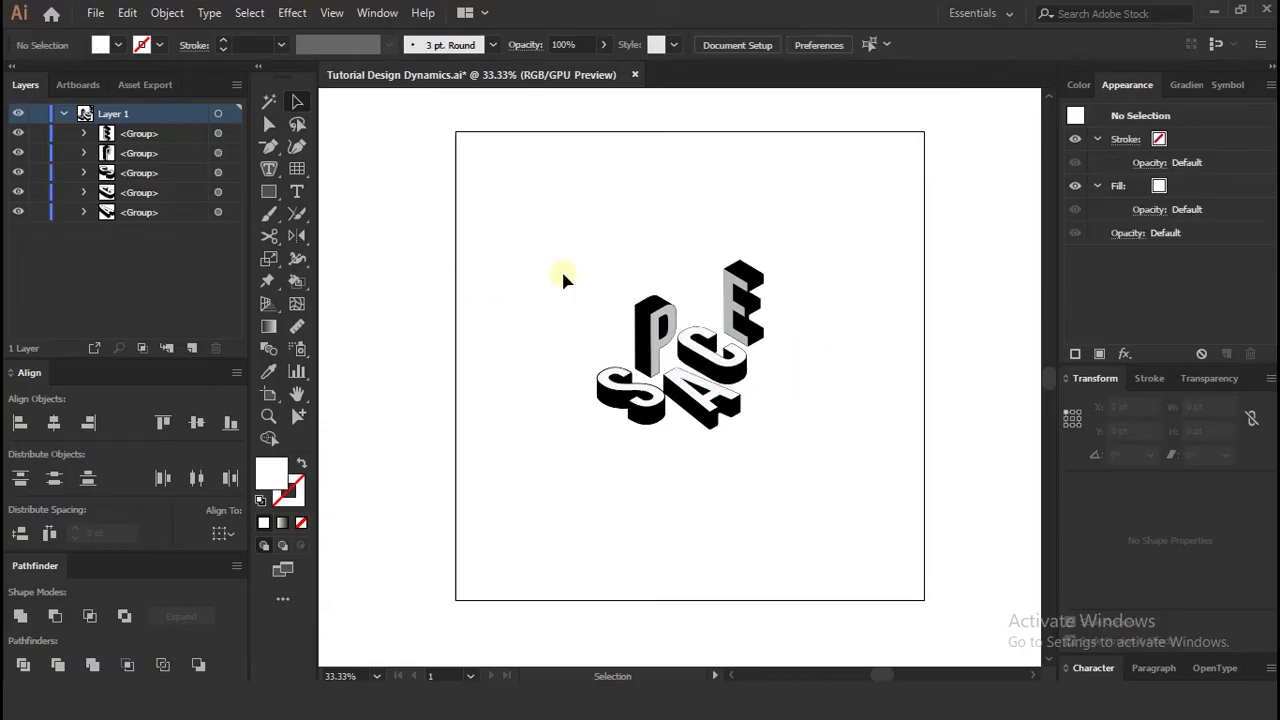
- Draw a rectangular grid about 596 pt square over the lettering and shift it to surround the letters evenly
left_click(297, 168)
left_click_drag(297, 168, 386, 238)
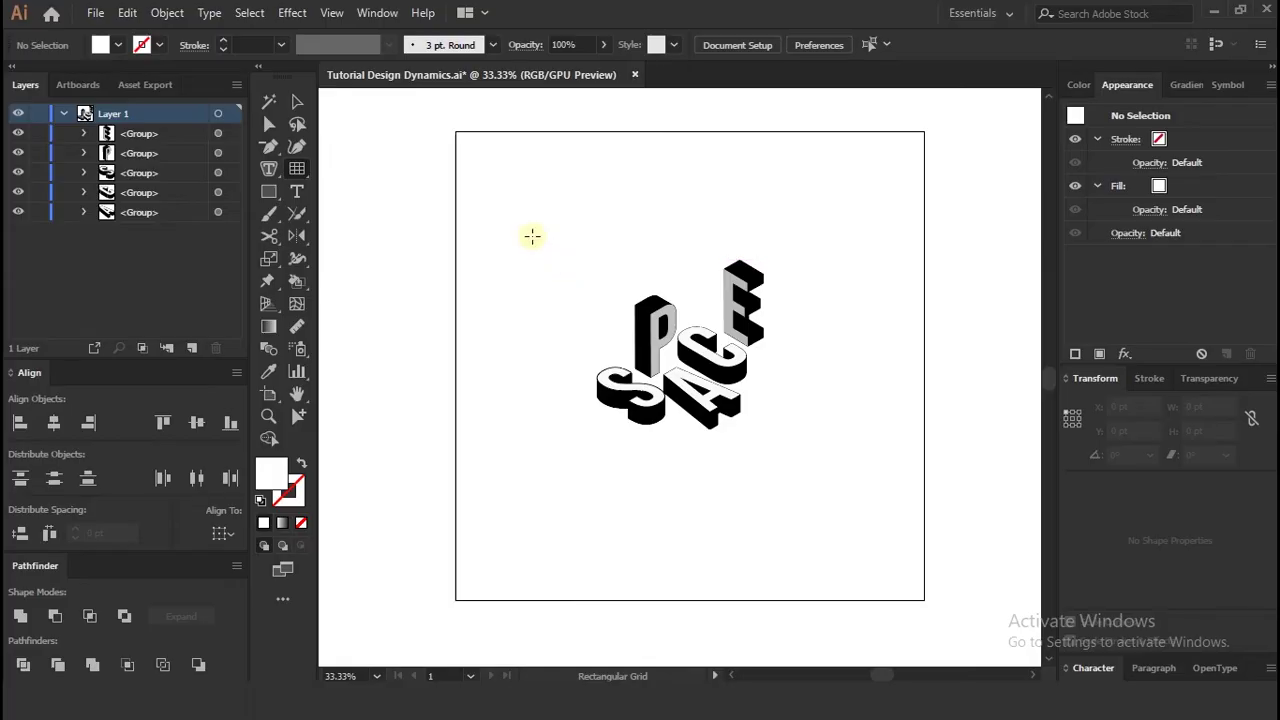
left_click_drag(531, 237, 790, 447)
key("v")
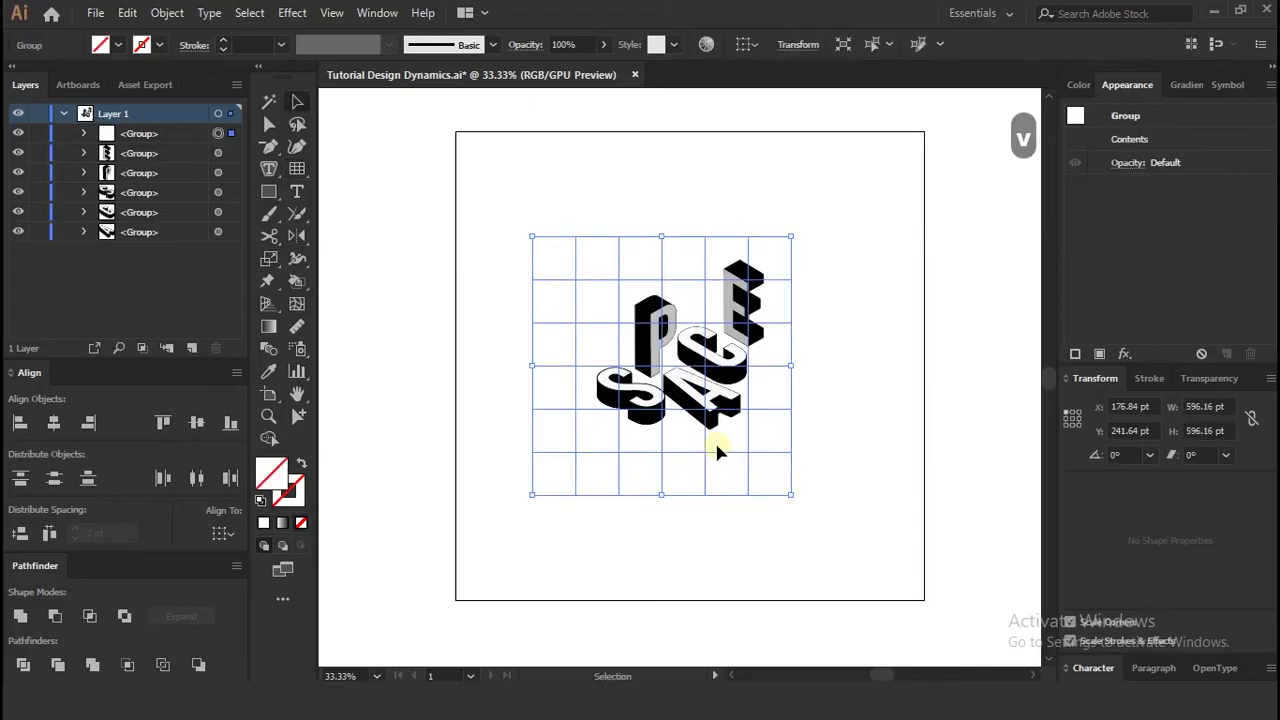
left_click_drag(706, 458, 731, 453)
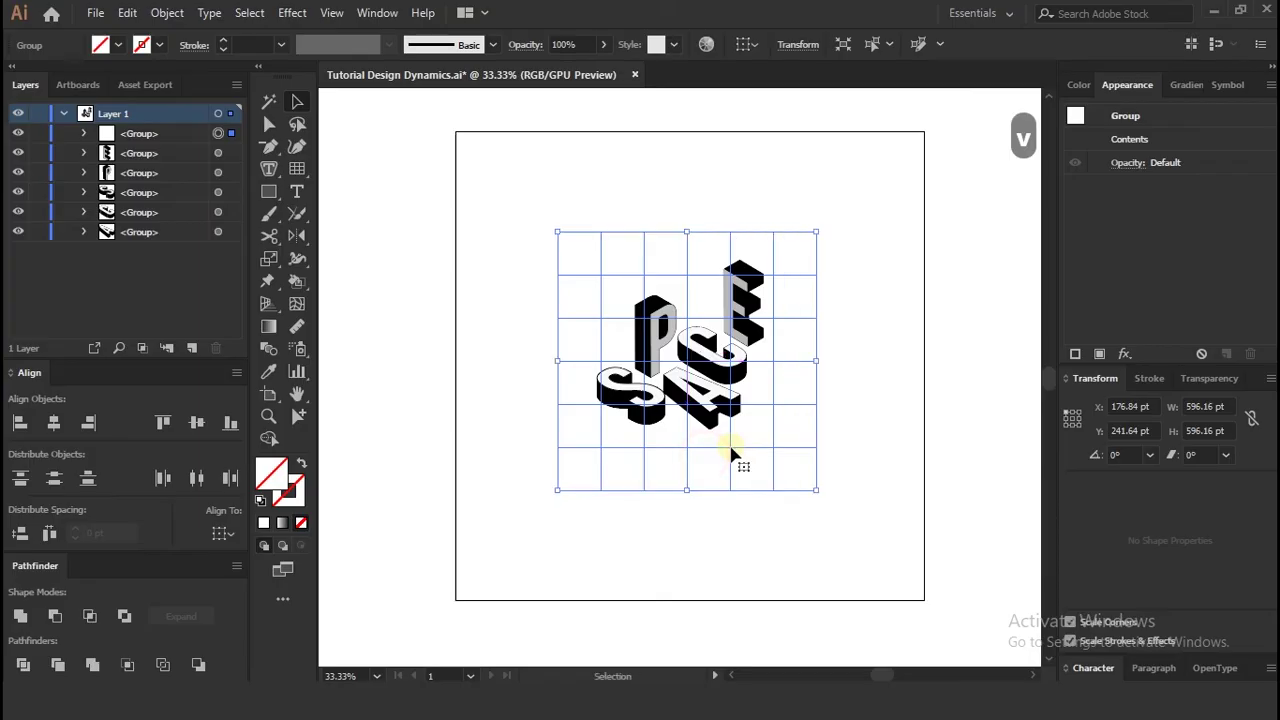
- Give the rectangular grid a black stroke with no fill
left_click(288, 500)
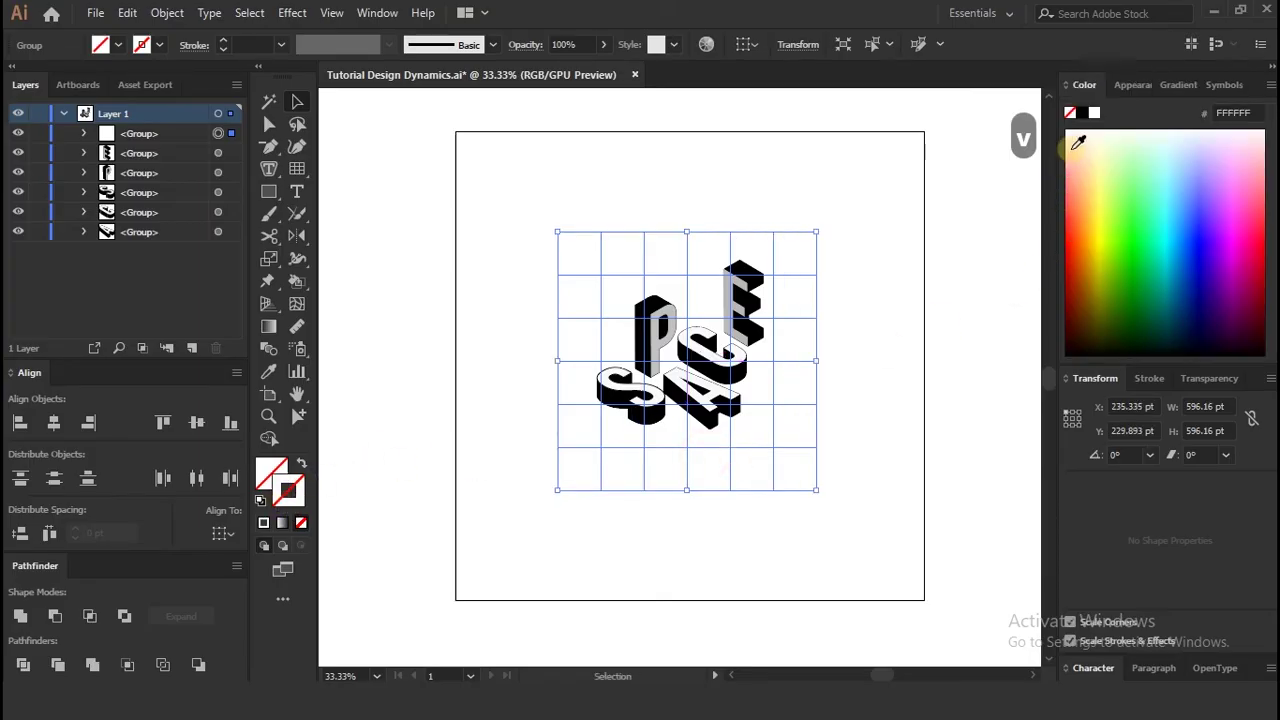
left_click(1081, 113)
left_click(930, 338)
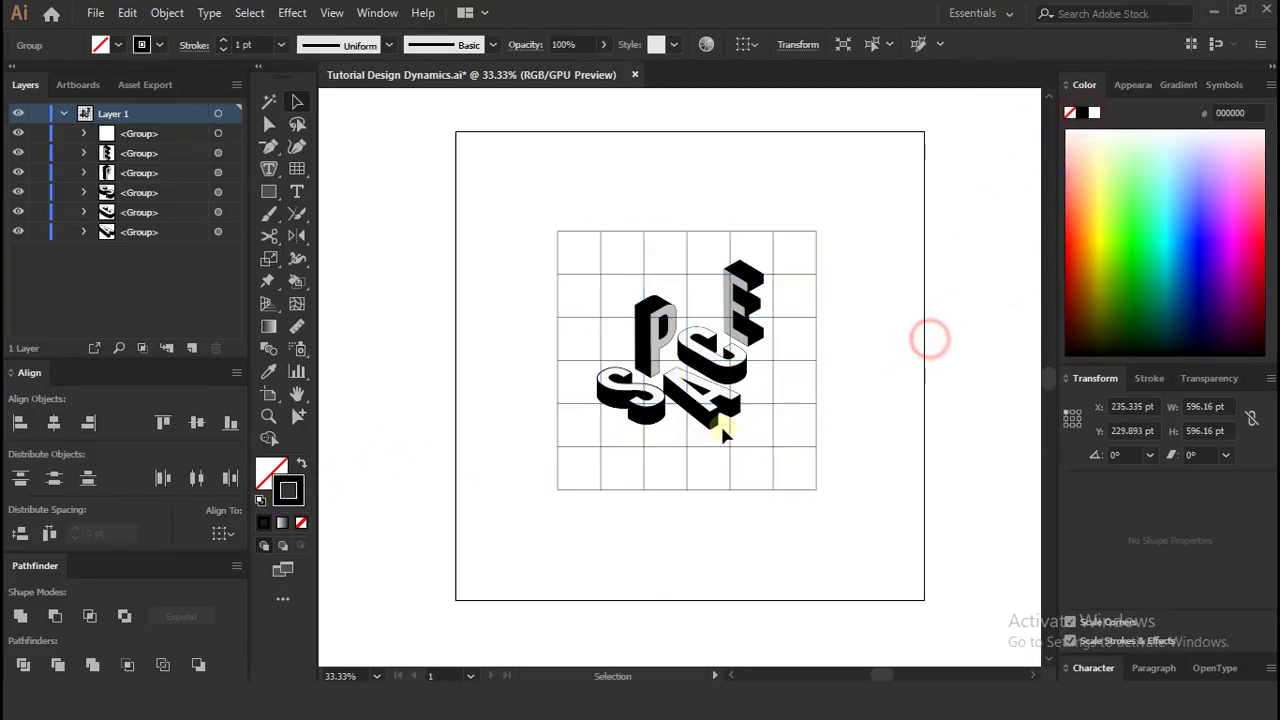
- Apply a 3D Rotate effect to the grid using the Isometric Top position
mouse_move(850, 487)
left_mouse_down()
mouse_move(788, 461)
mouse_move(797, 434)
left_mouse_up()
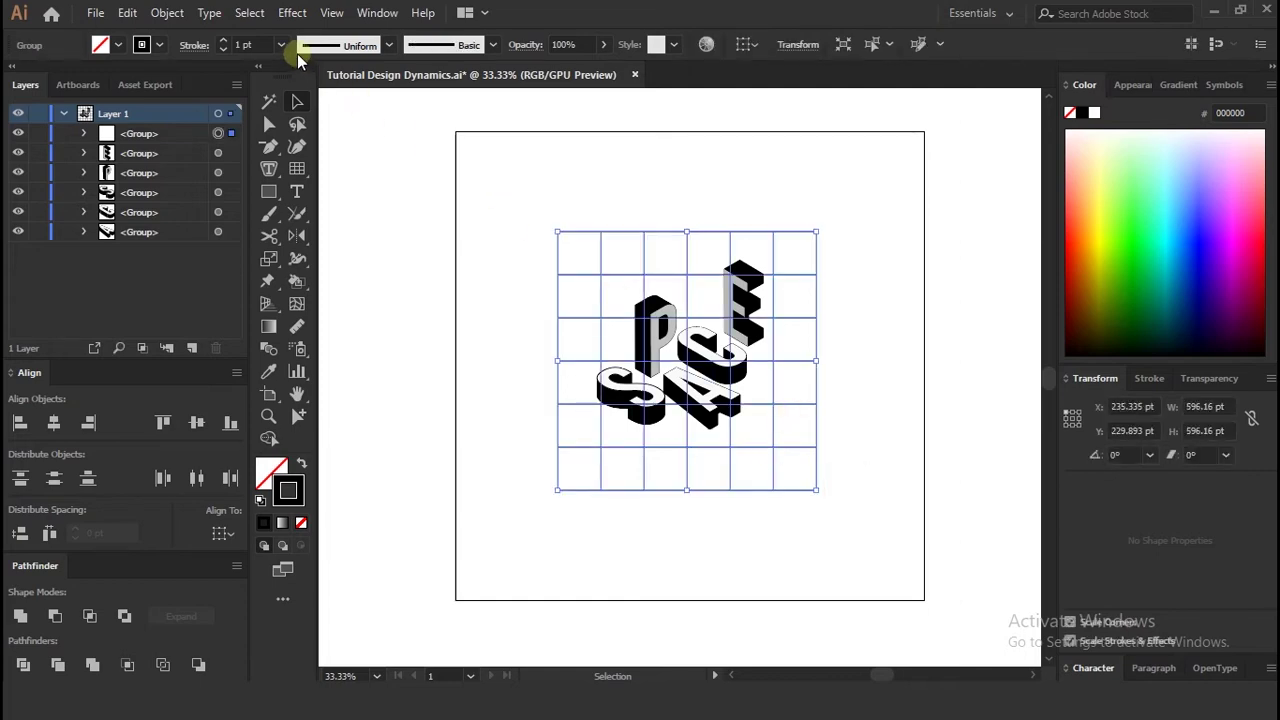
left_click(251, 13)
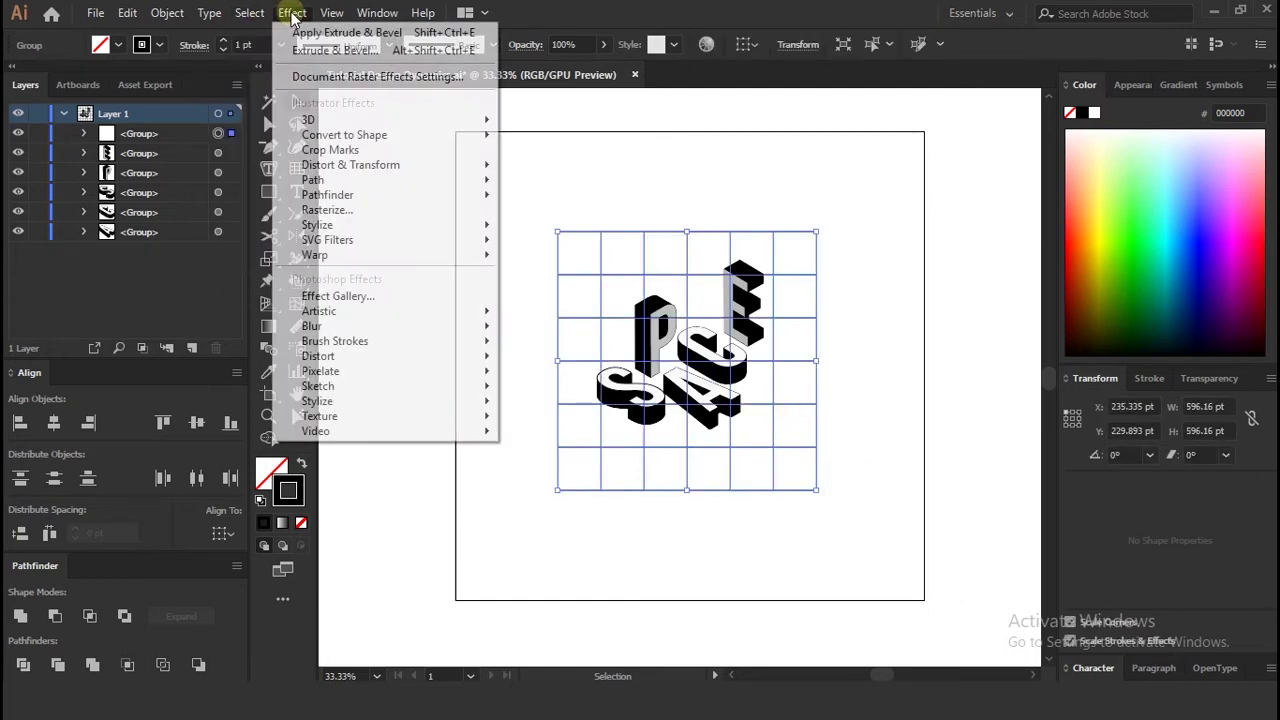
mouse_move(292, 13)
mouse_move(310, 119)
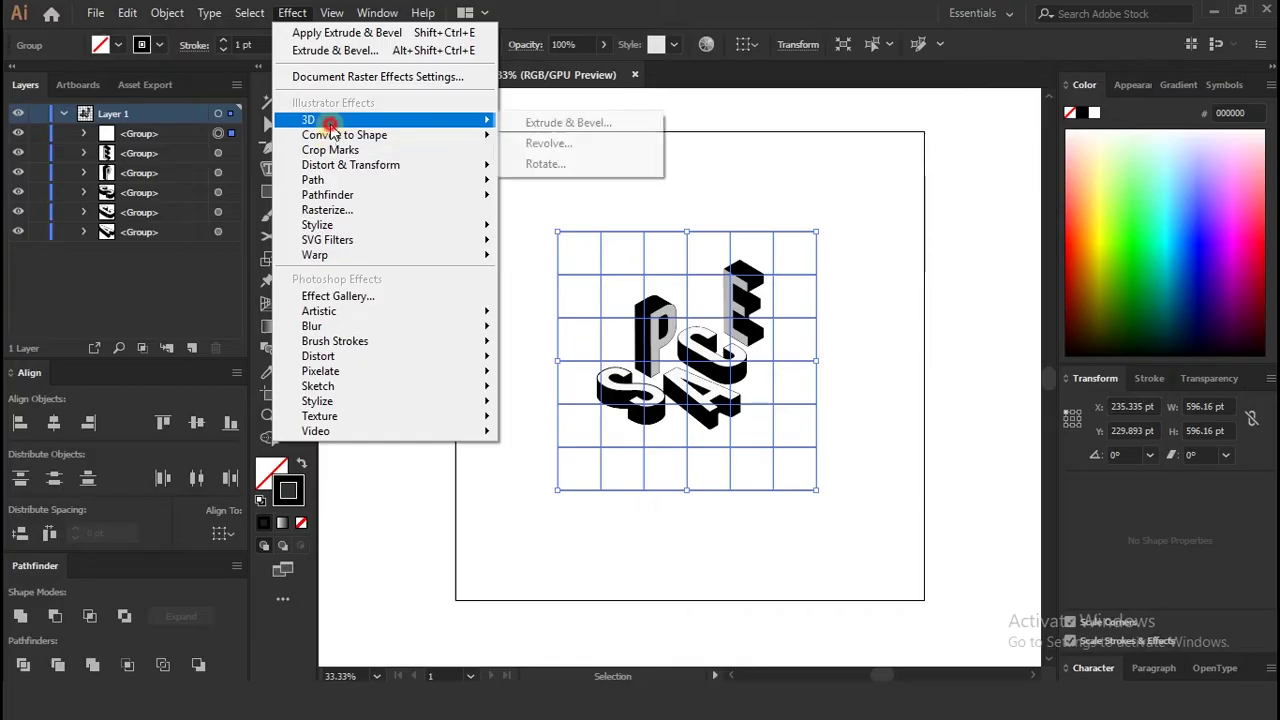
left_click(582, 160)
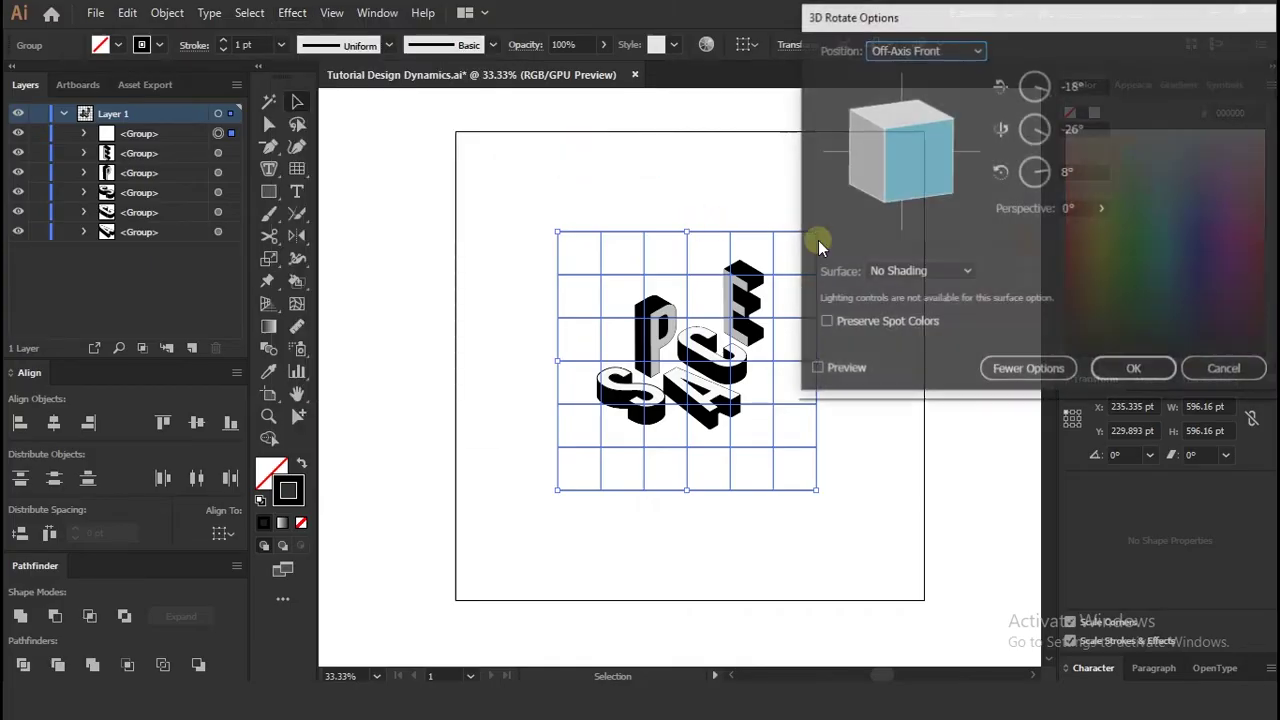
left_click(846, 369)
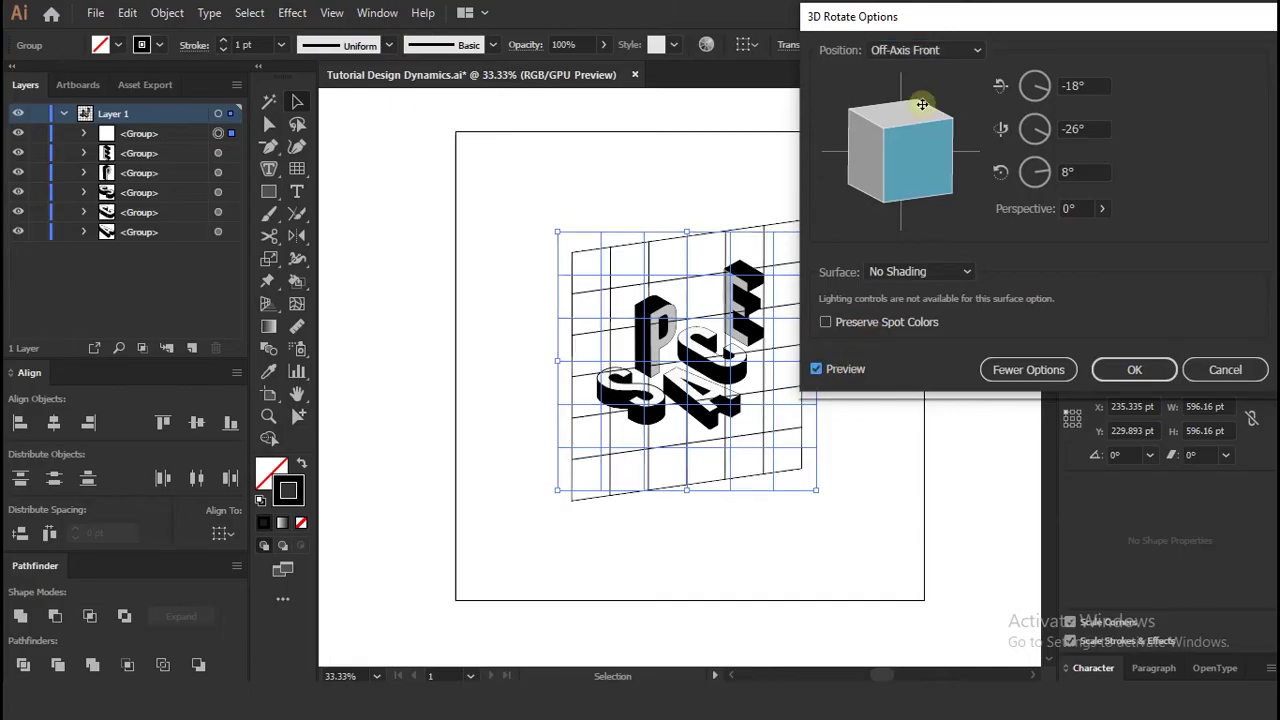
left_click(920, 50)
left_click(943, 393)
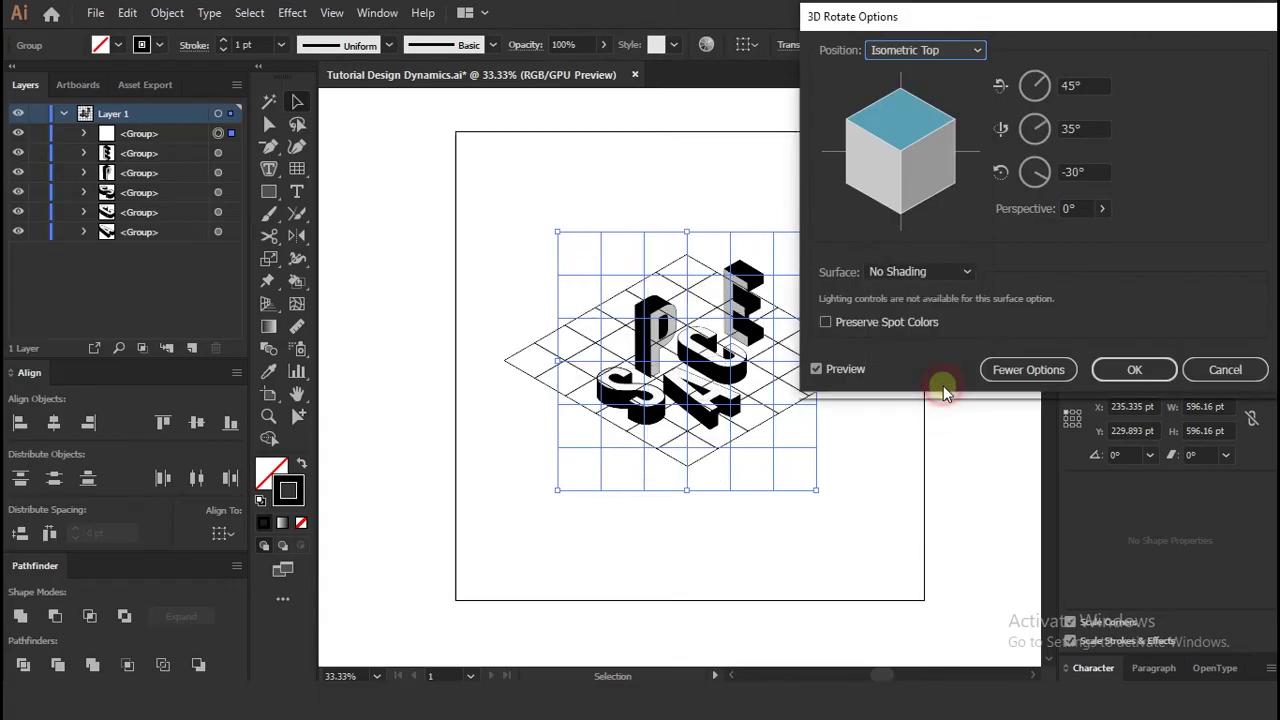
left_click(1130, 371)
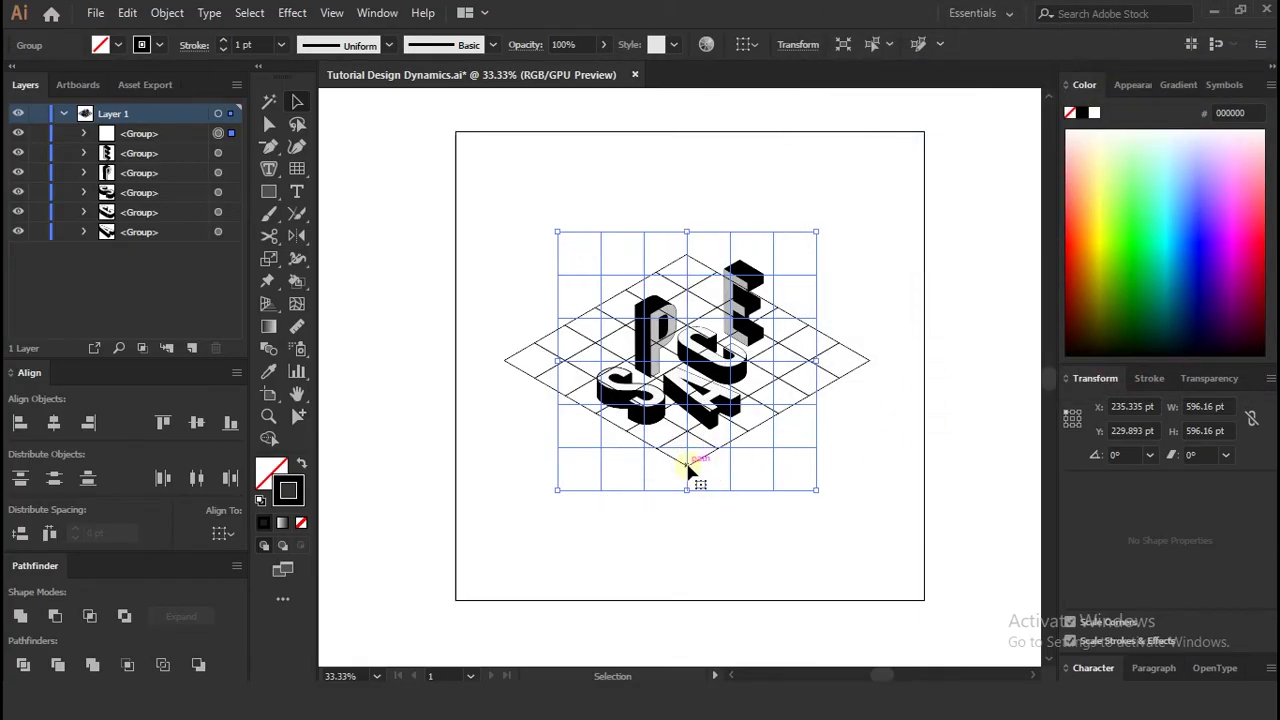
- Reposition the isometric grid under the lettering and enlarge it to about 682 pt square
mouse_move(688, 468)
left_mouse_down()
mouse_move(686, 486)
mouse_move(709, 480)
left_mouse_up()
left_click_drag(804, 417, 803, 405)
left_click_drag(818, 506, 835, 533)
left_click(934, 485)
key("ctrl+plus")
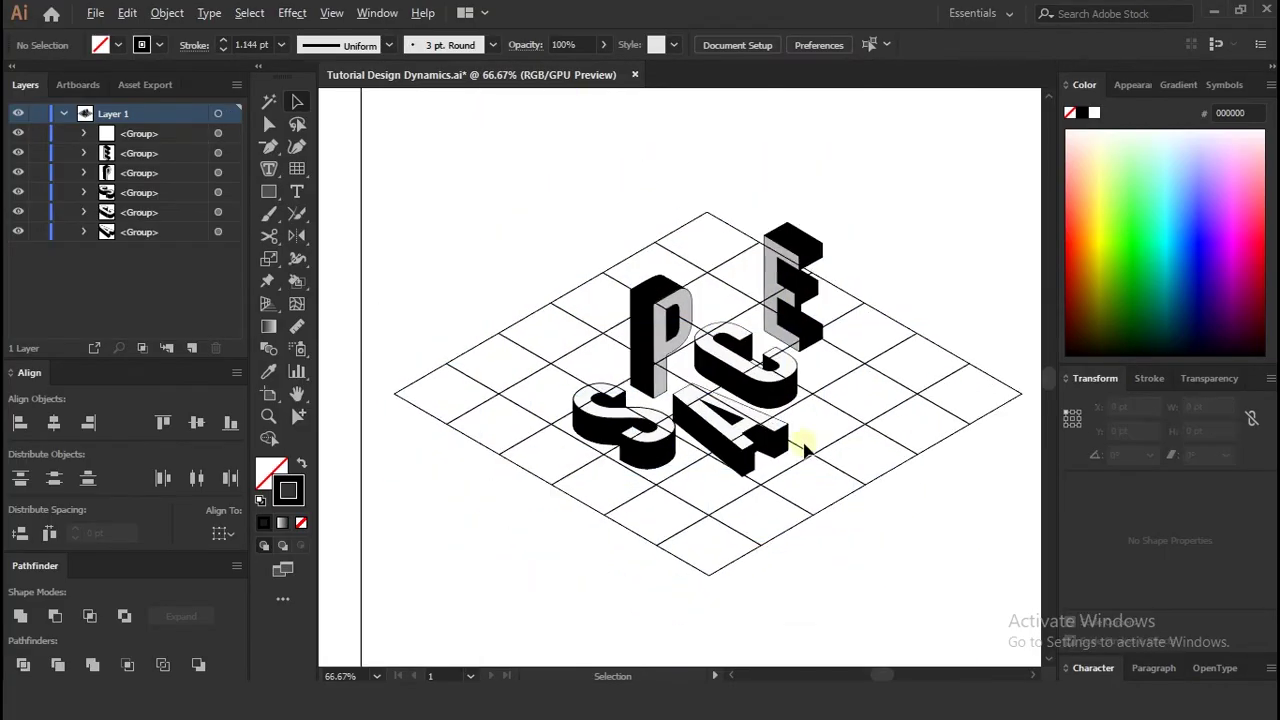
- Send the grid behind all the letters and shift it slightly right and down to center it under the lettering
key("ctrl+shift+bracketleft")
left_click(976, 481)
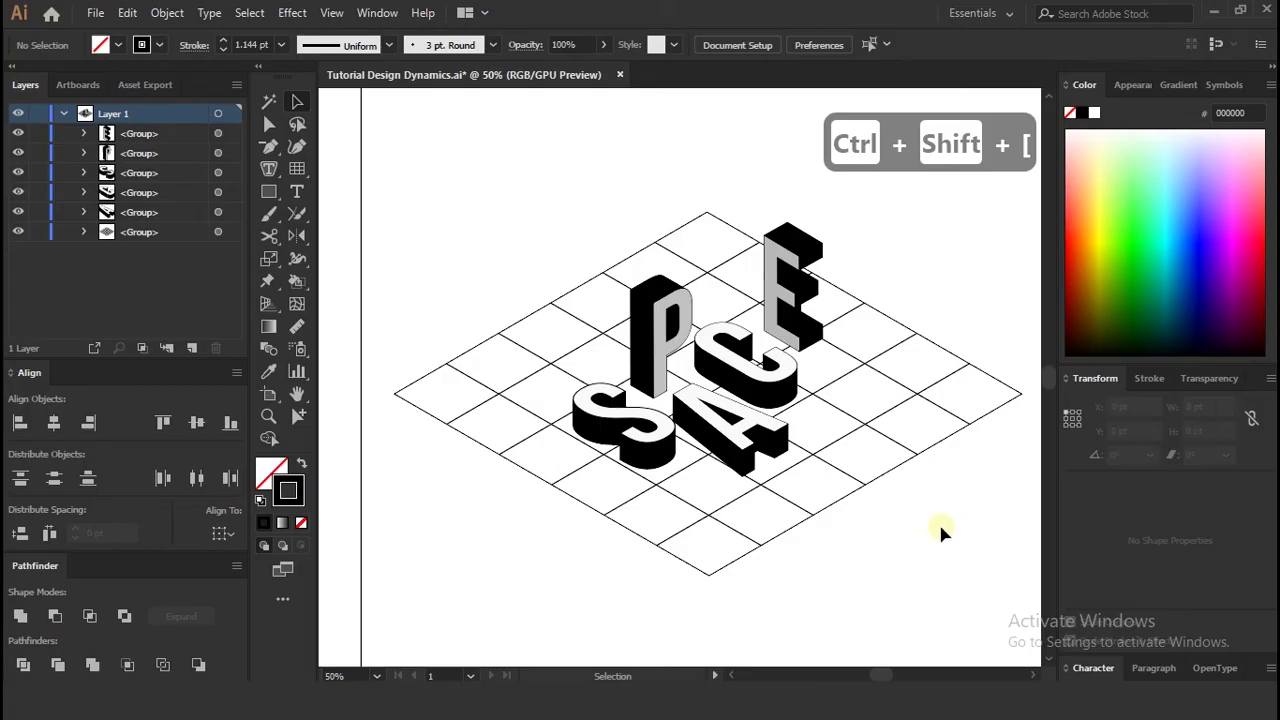
left_click_drag(786, 534, 794, 535)
key("Down")
key("Down")
key("Right")
key("Right")
key("Right")
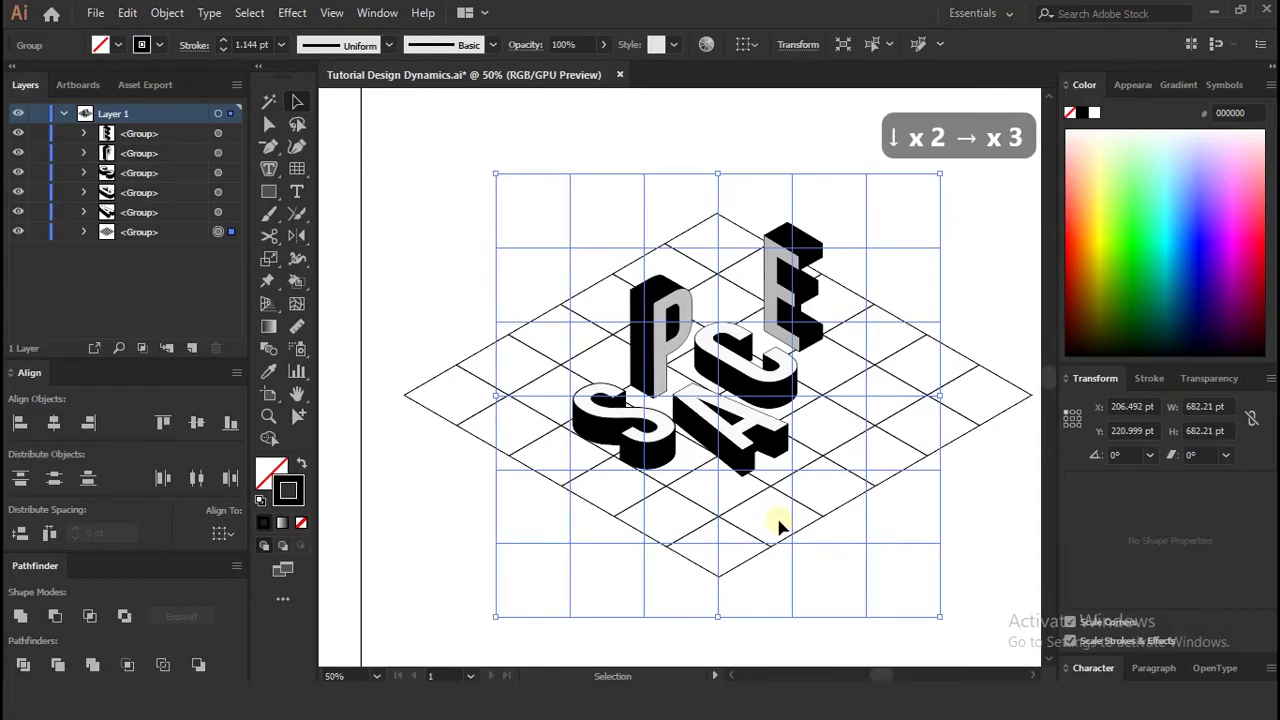
key("ctrl+minus")
left_click(938, 450)
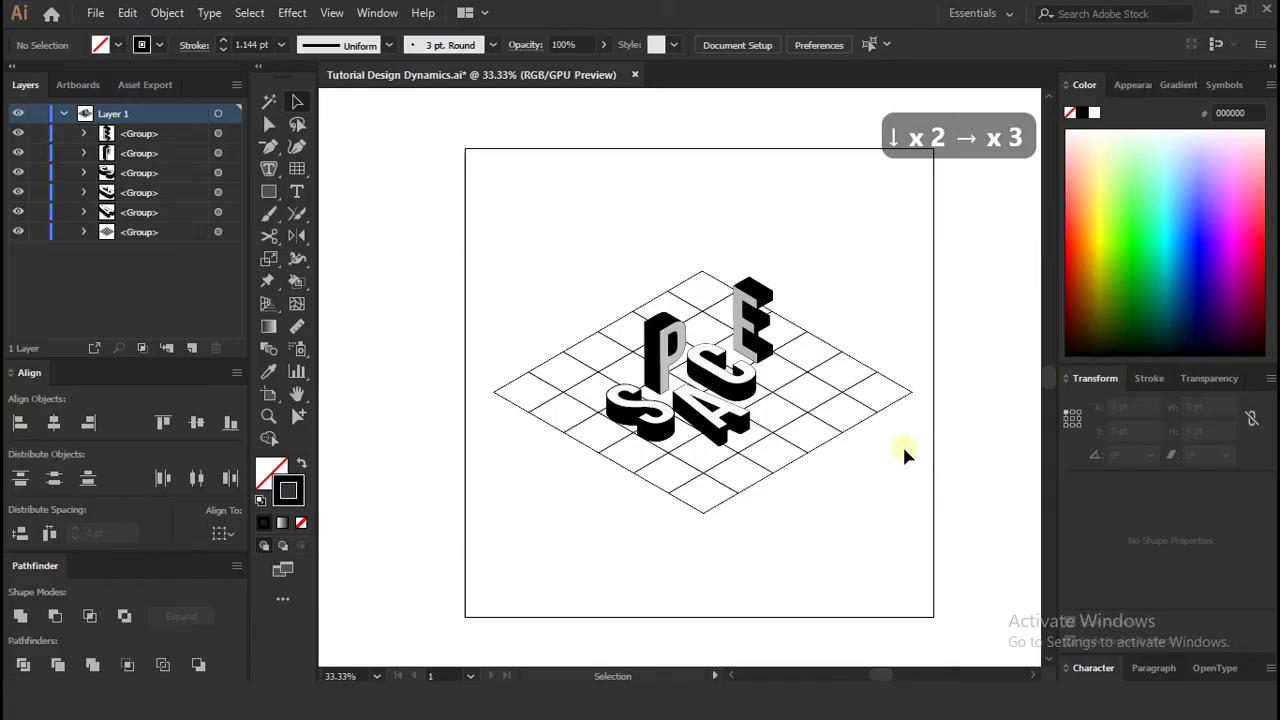
key("space")
left_click_drag(831, 423, 806, 408)
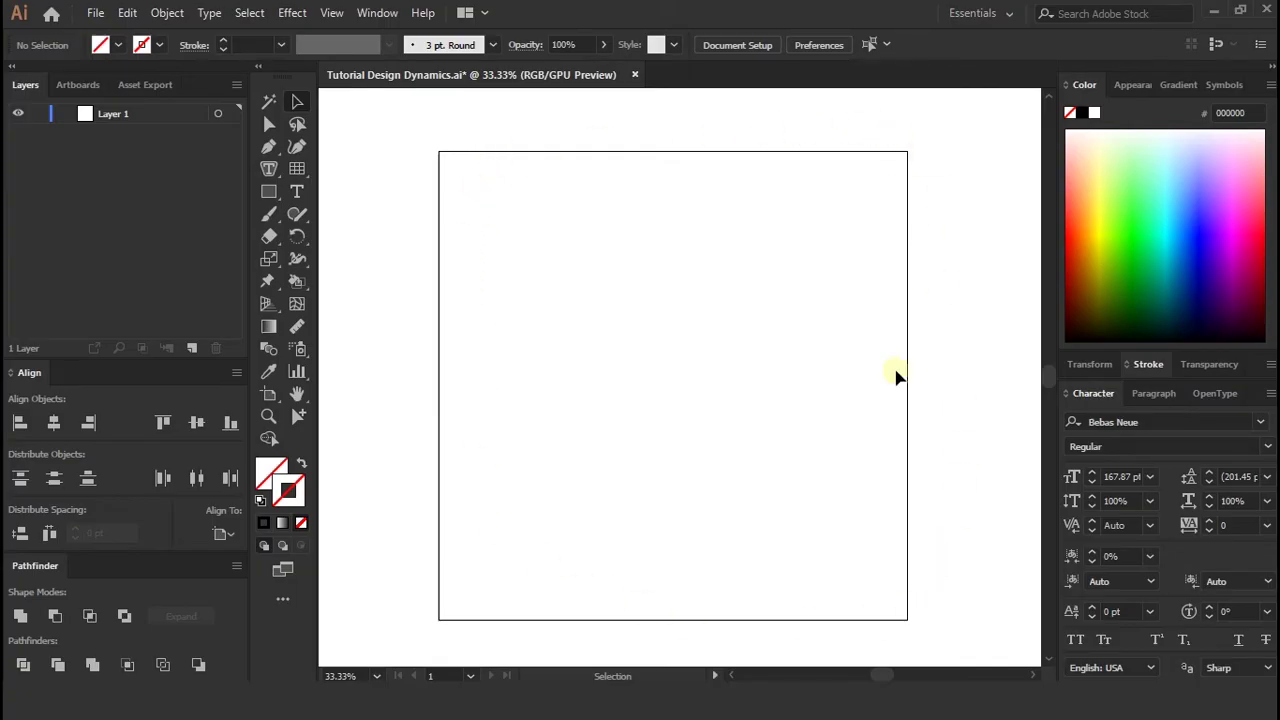
- Add the text "space" in Bebas Neue on the empty artboard, enlarge it to about 249.5 pt and move it near the center
left_click(297, 191)
left_click(655, 340)
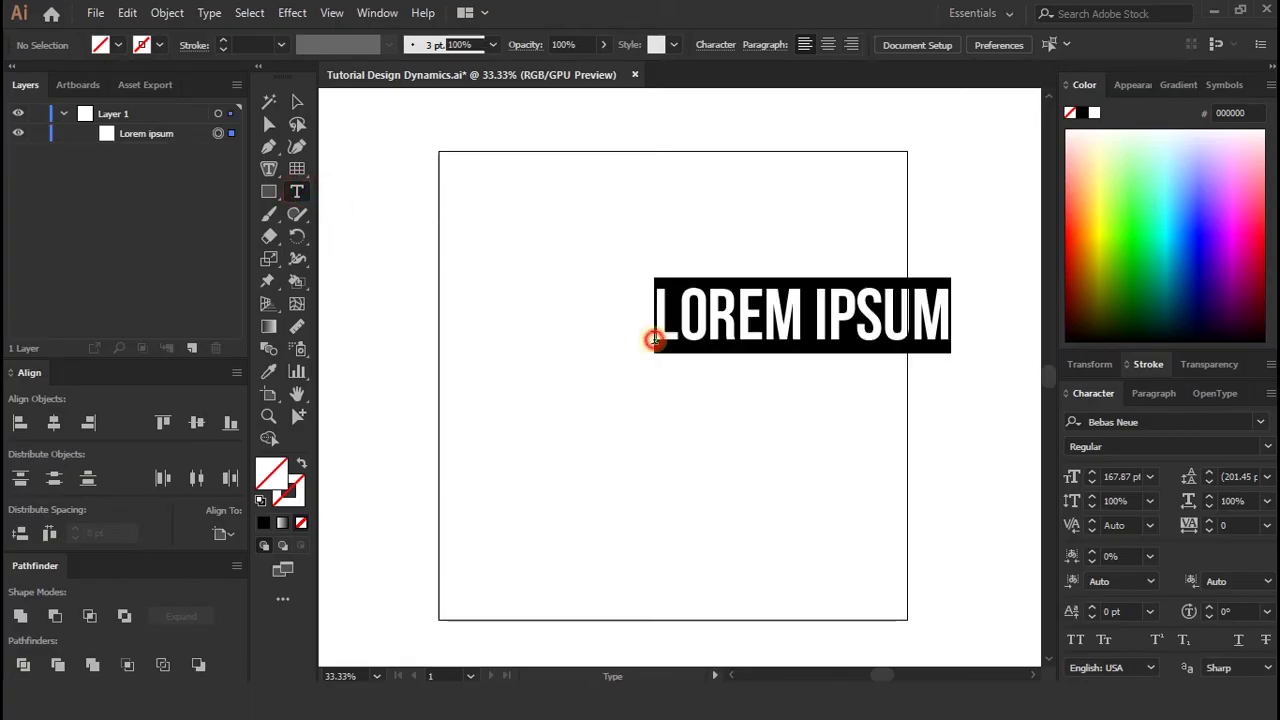
type("space")
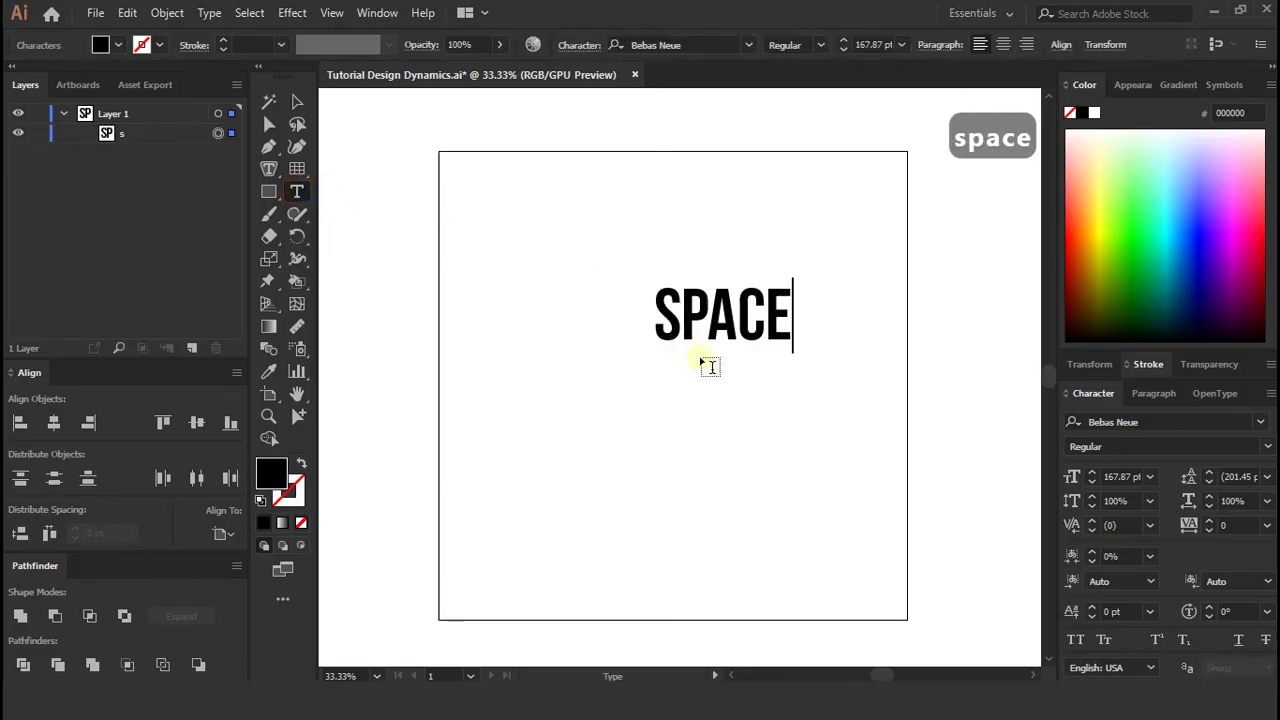
key("Escape")
key("v")
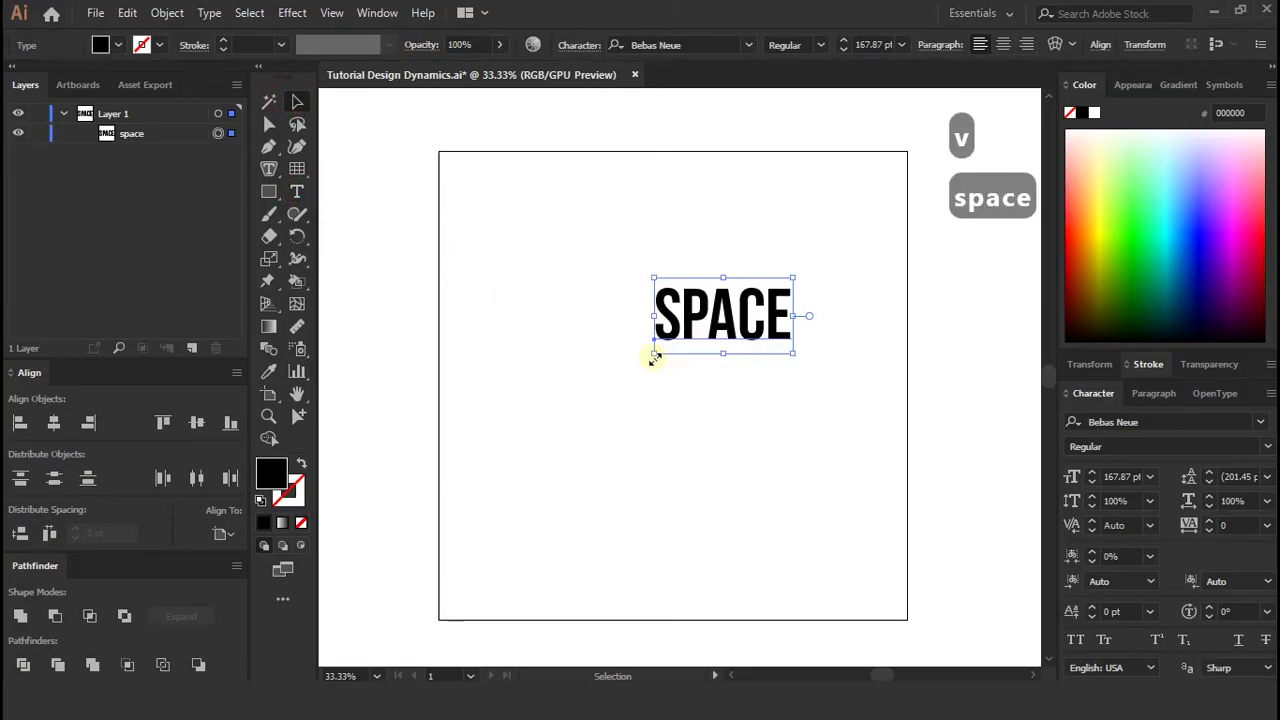
left_click_drag(655, 357, 797, 403)
left_click_drag(734, 352, 688, 397)
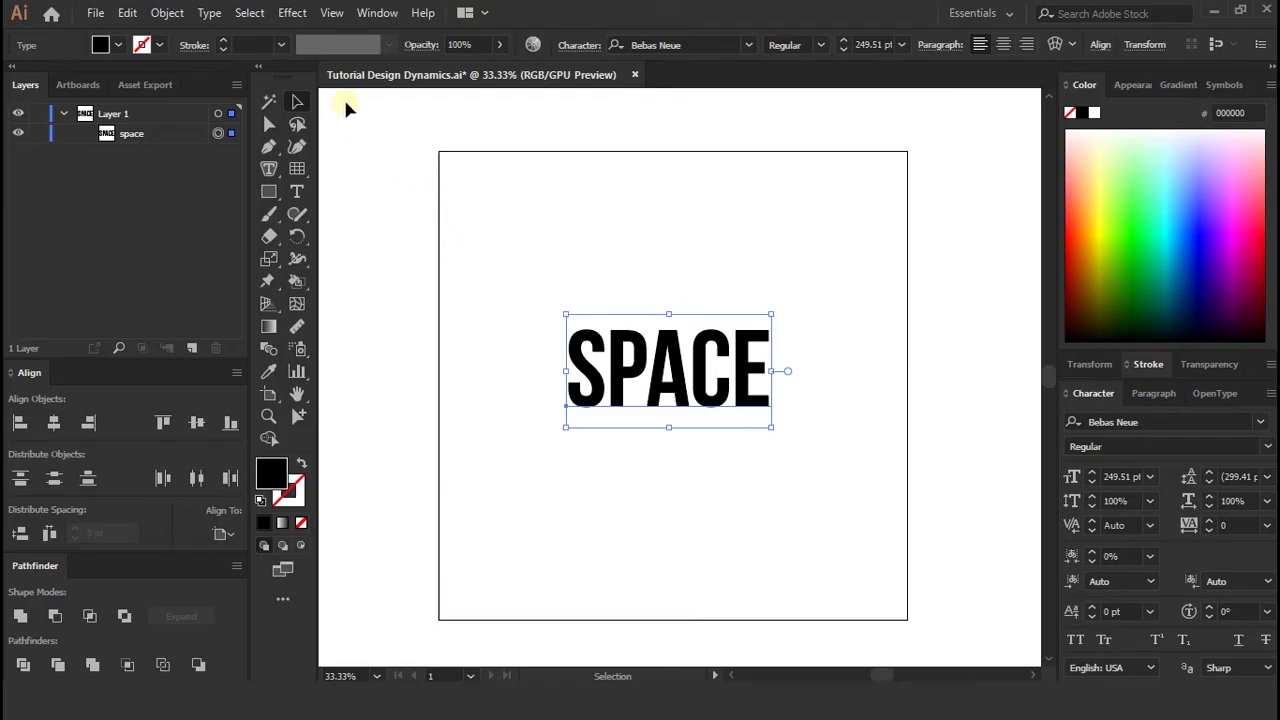
left_click(250, 13)
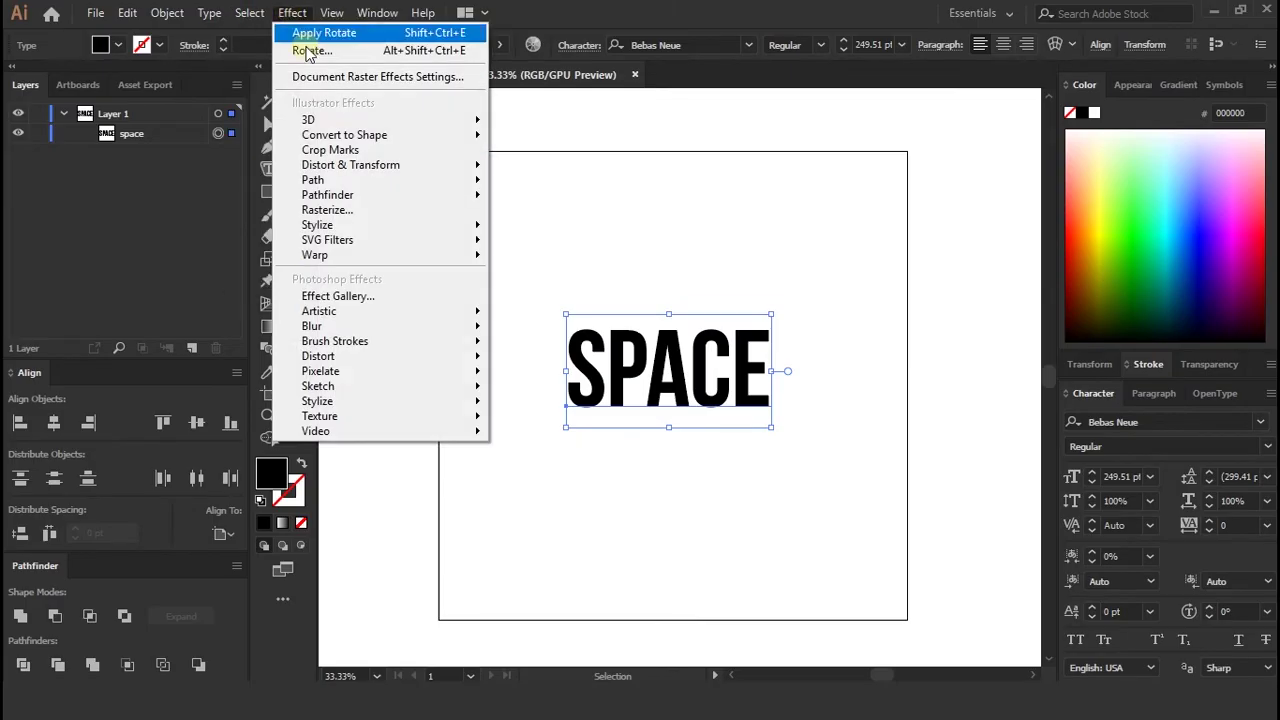
mouse_move(421, 122)
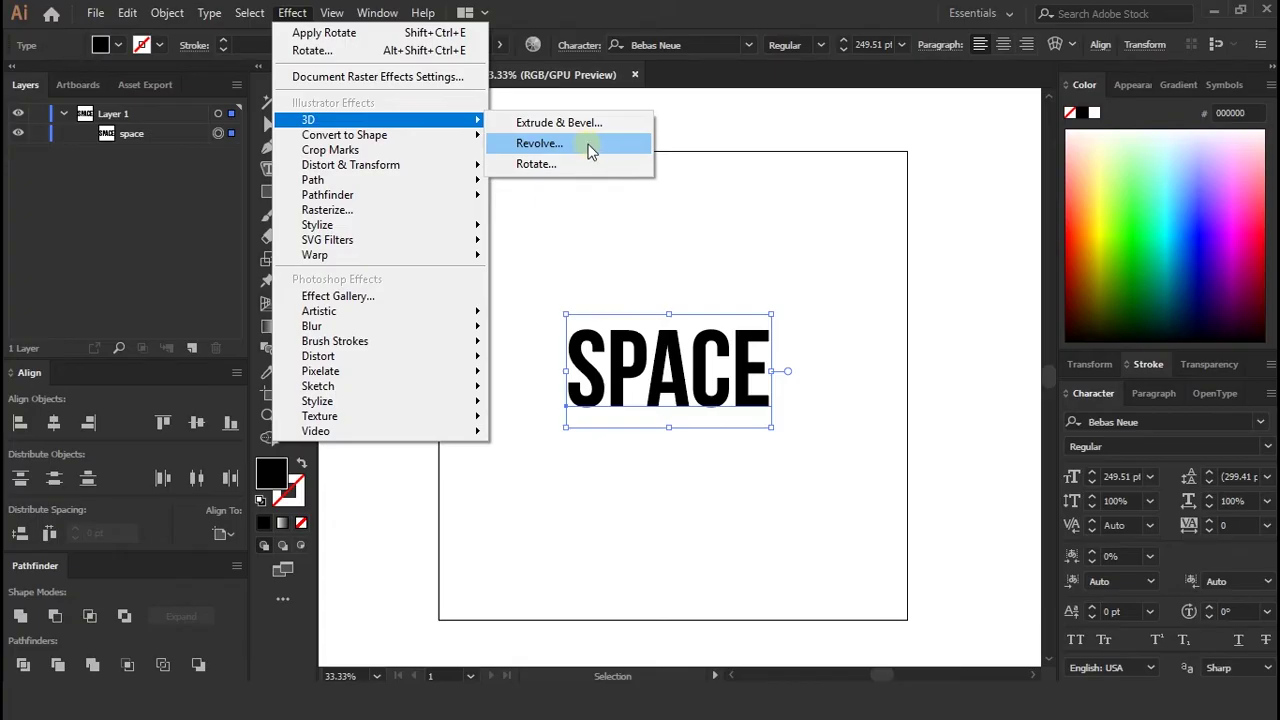
left_click(716, 213)
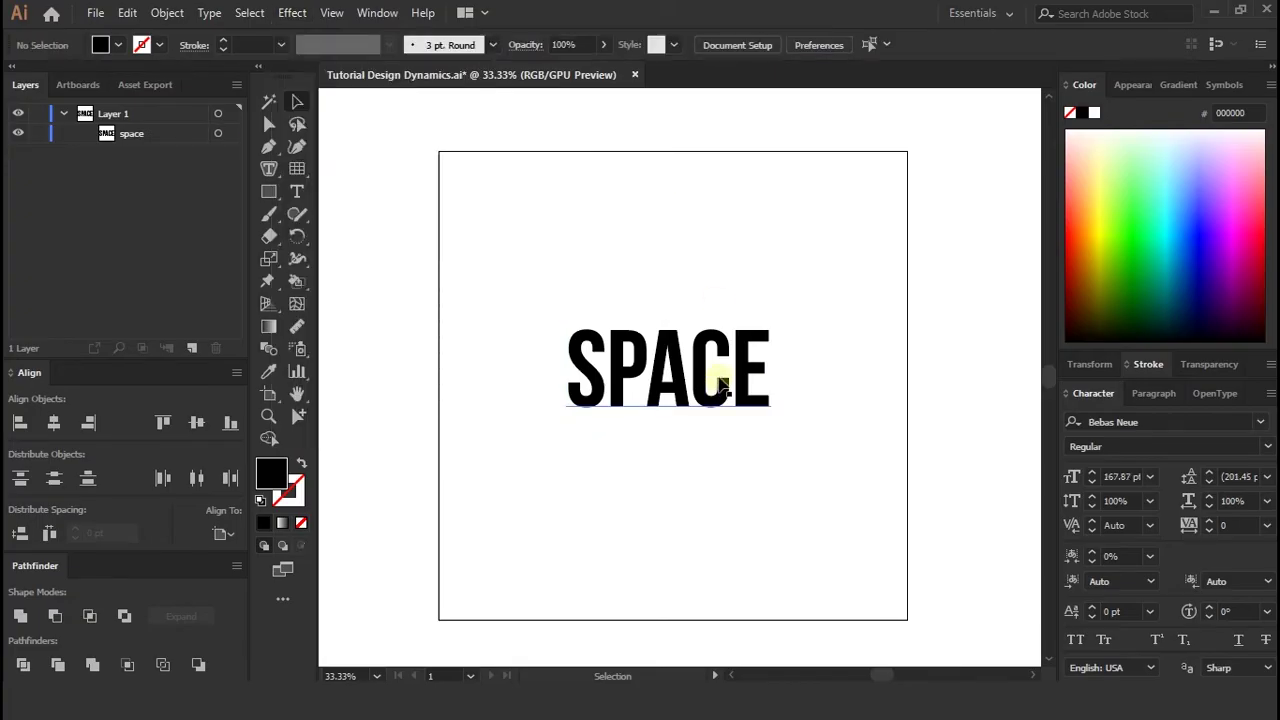
- Duplicate the SPACE text into a row of three and give the two outer copies a black outline without fill
left_click_drag(722, 378, 853, 364)
scroll(533, 367, "down", 1)
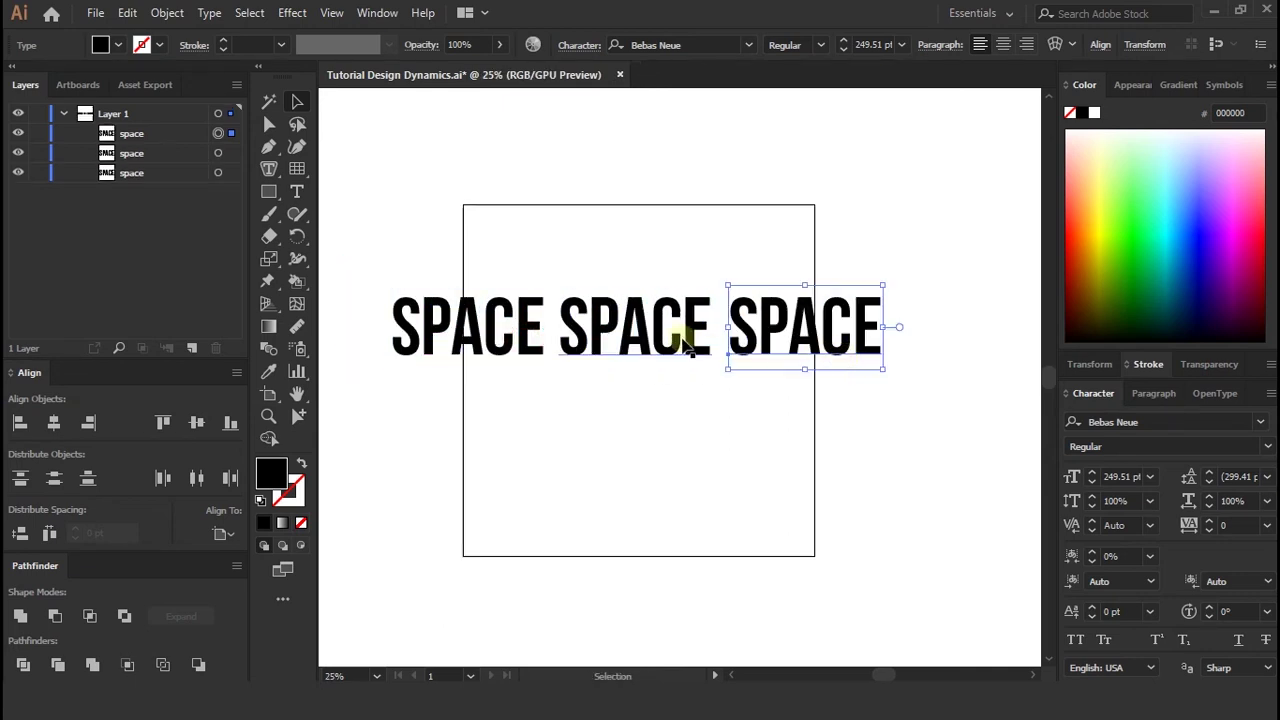
left_click(513, 335, "shift")
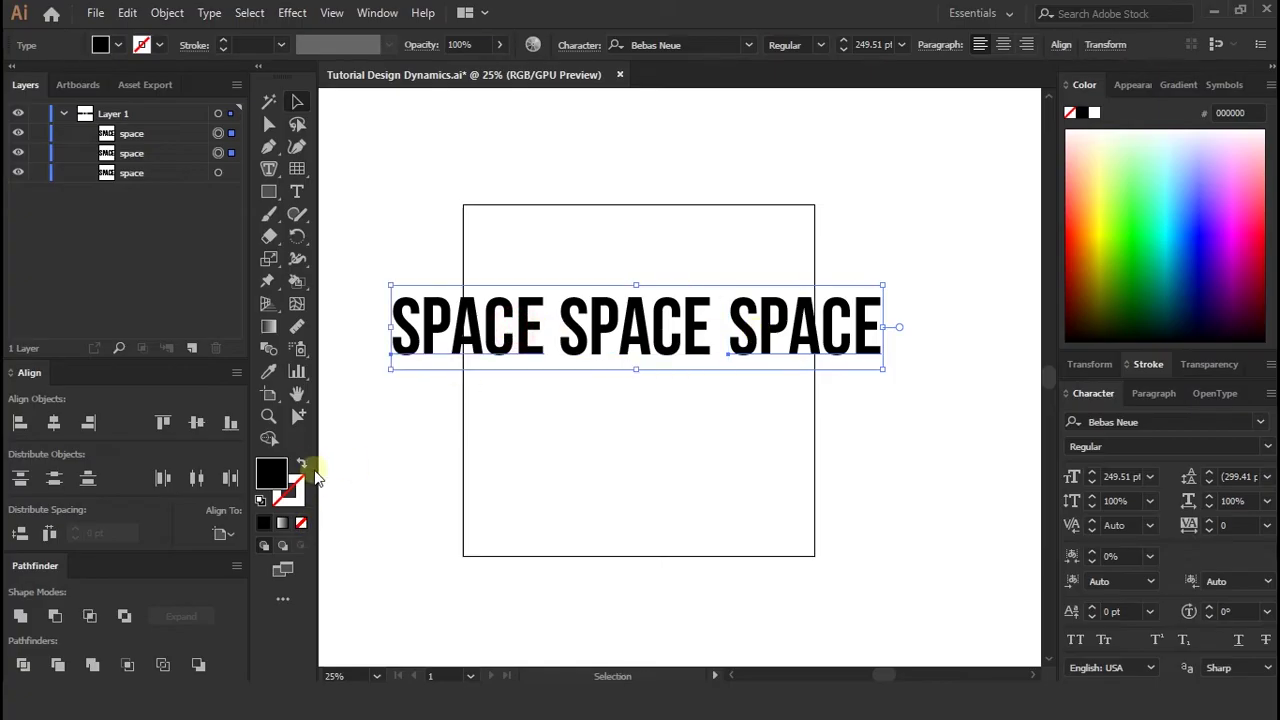
left_click(302, 465)
left_click(621, 427)
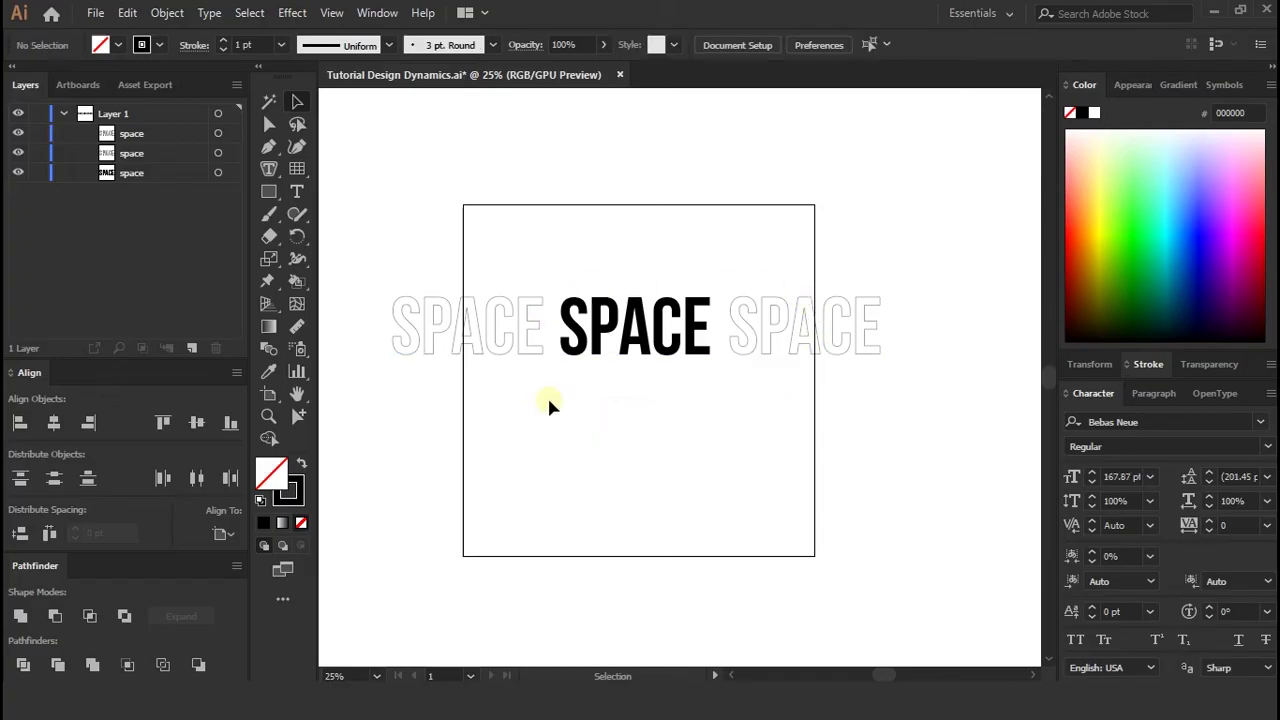
- Draw a rectangle about 468 by 180 pt around the middle SPACE word and move it directly below the word
scroll(589, 398, "up", 1)
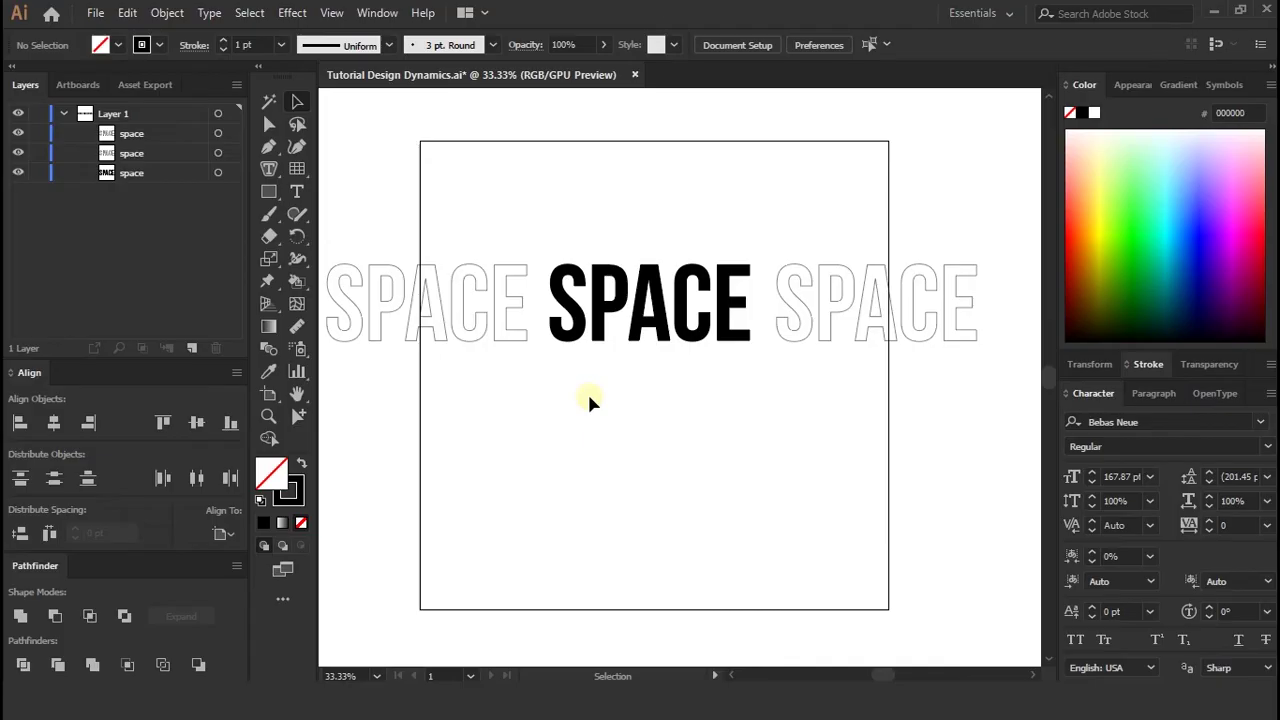
key("m")
left_click_drag(549, 262, 730, 345)
key("v")
left_click_drag(614, 344, 631, 437)
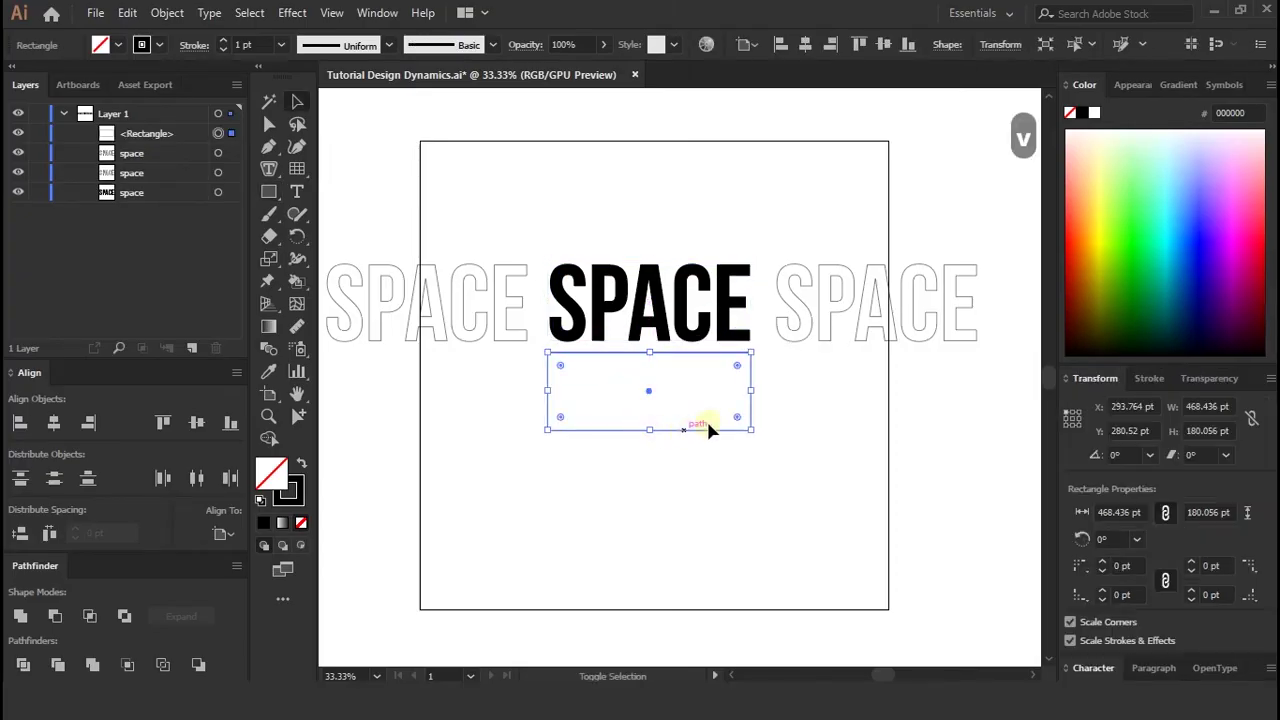
- Fill the rectangle with black, remove its stroke and narrow it to about 117 pt wide
left_click(300, 464)
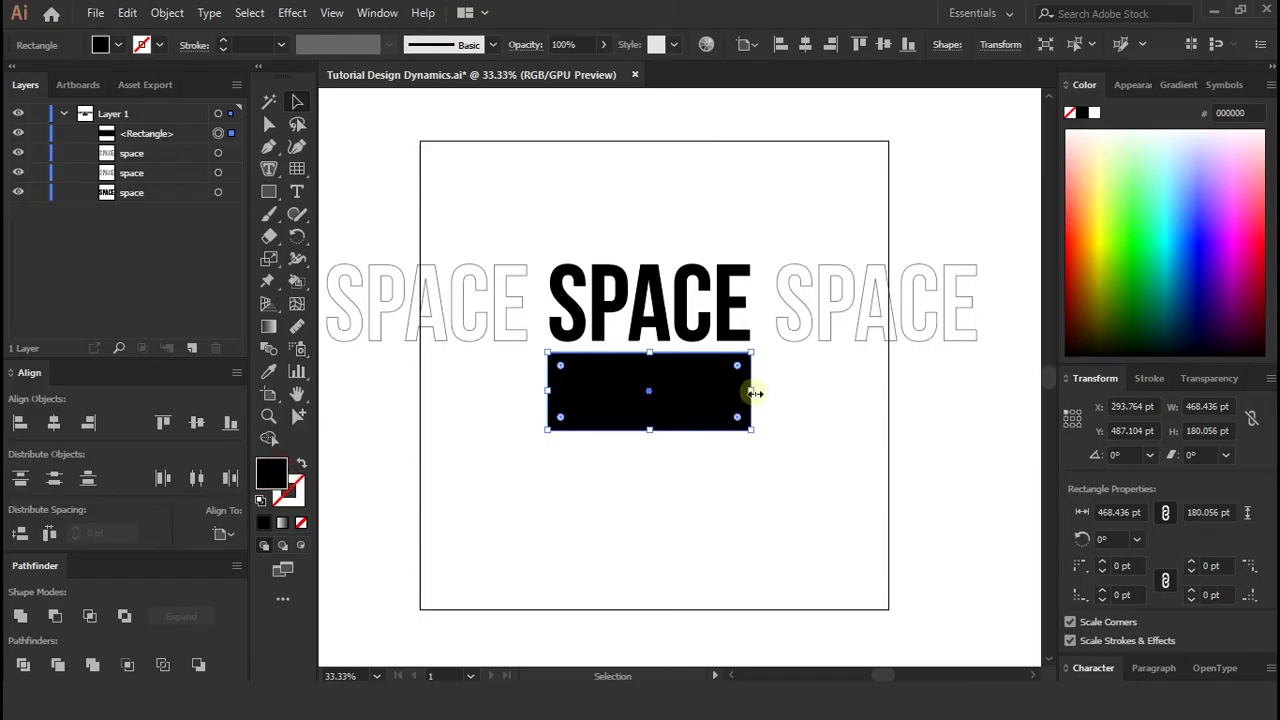
left_click_drag(751, 391, 593, 386)
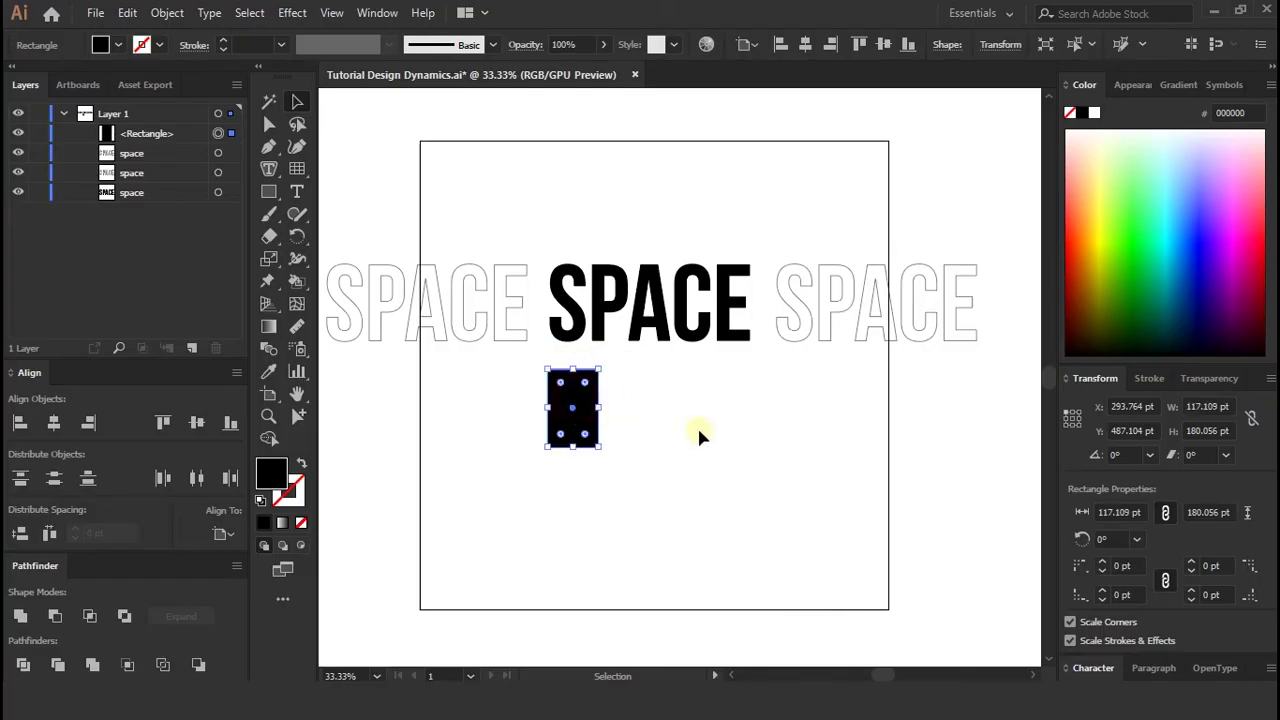
left_click(680, 360)
- Select the three SPACE texts and save them together as a dynamic Movie Clip symbol named New Symbol
key("ctrl+minus")
left_click_drag(936, 292, 509, 311)
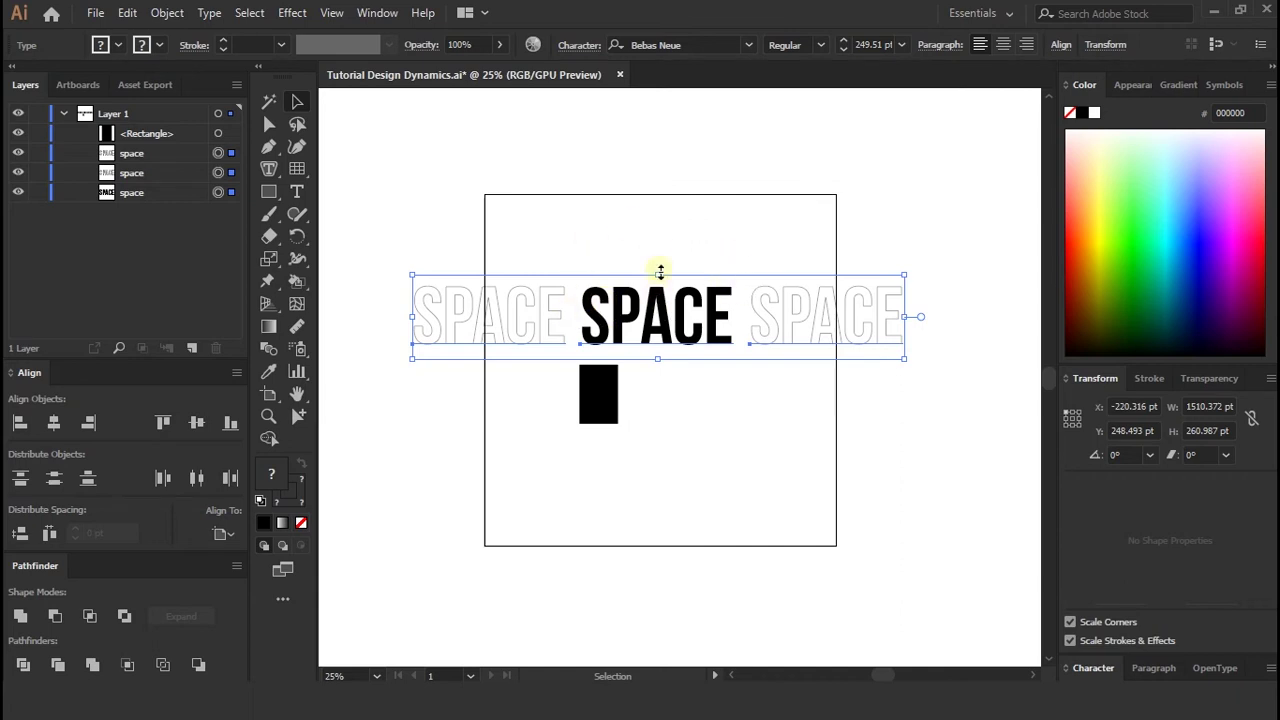
left_click(374, 13)
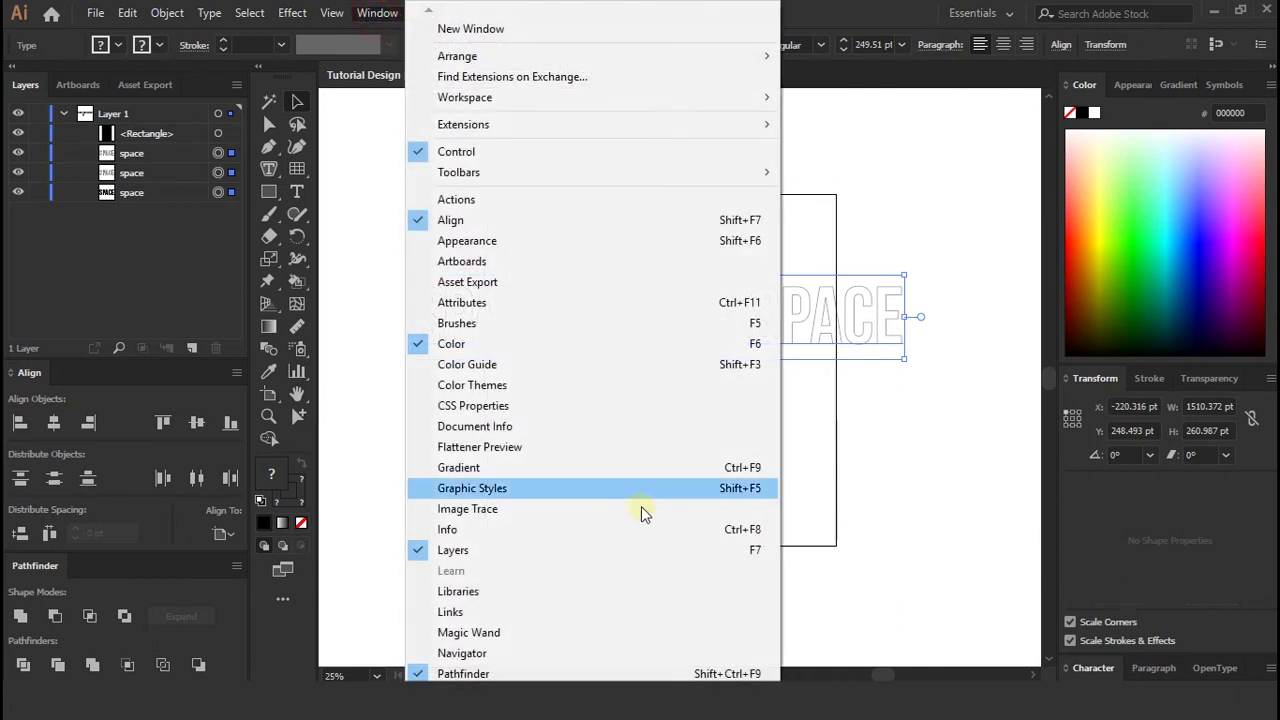
scroll(500, 675, "down", 3)
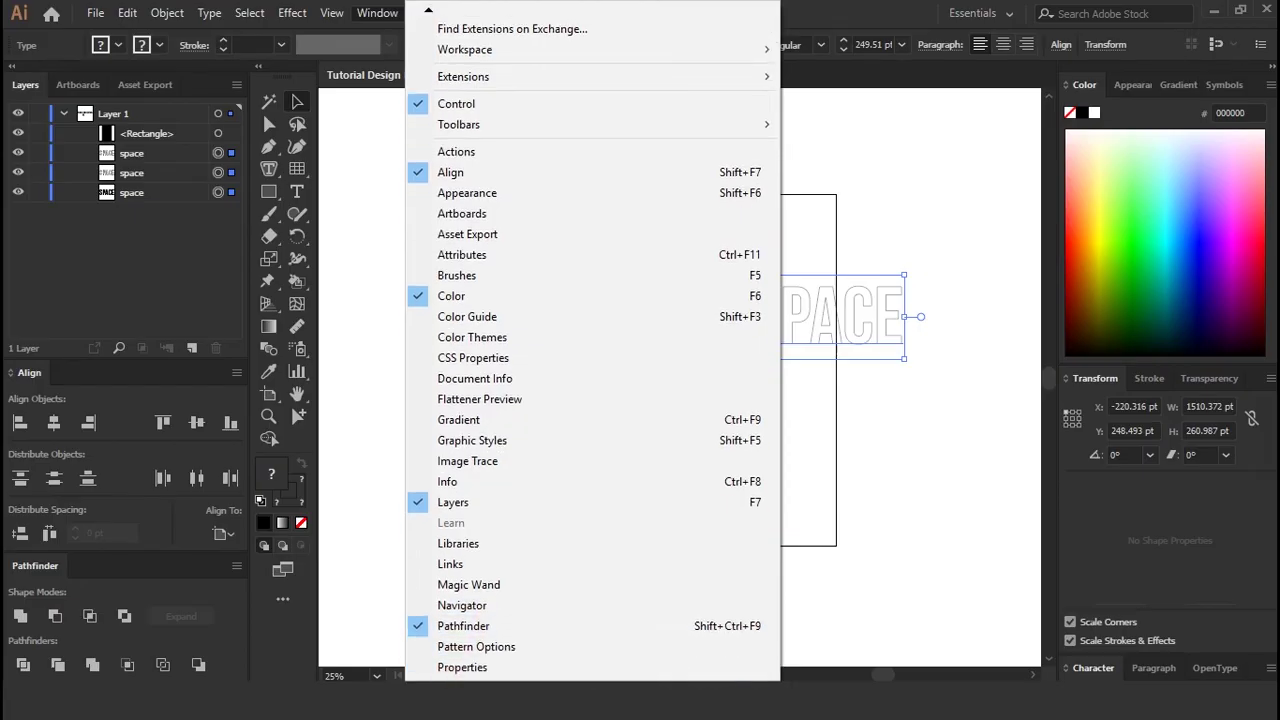
scroll(470, 600, "down", 2)
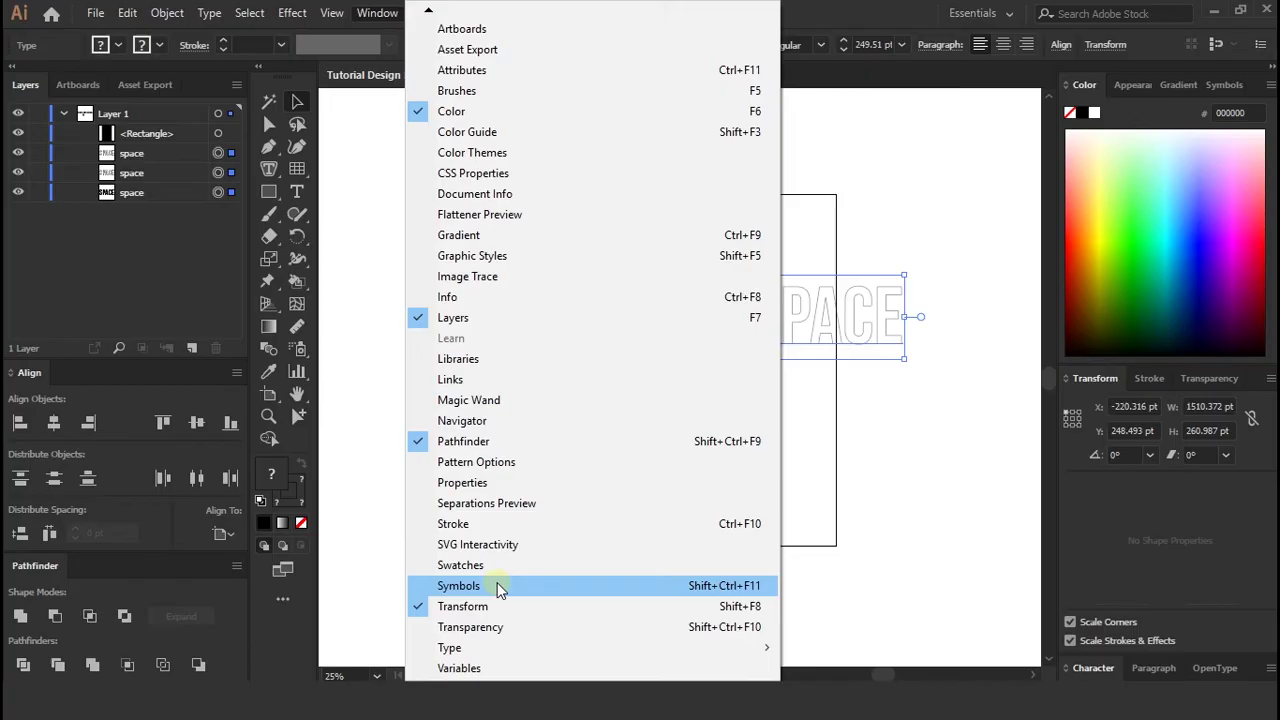
left_click(500, 588)
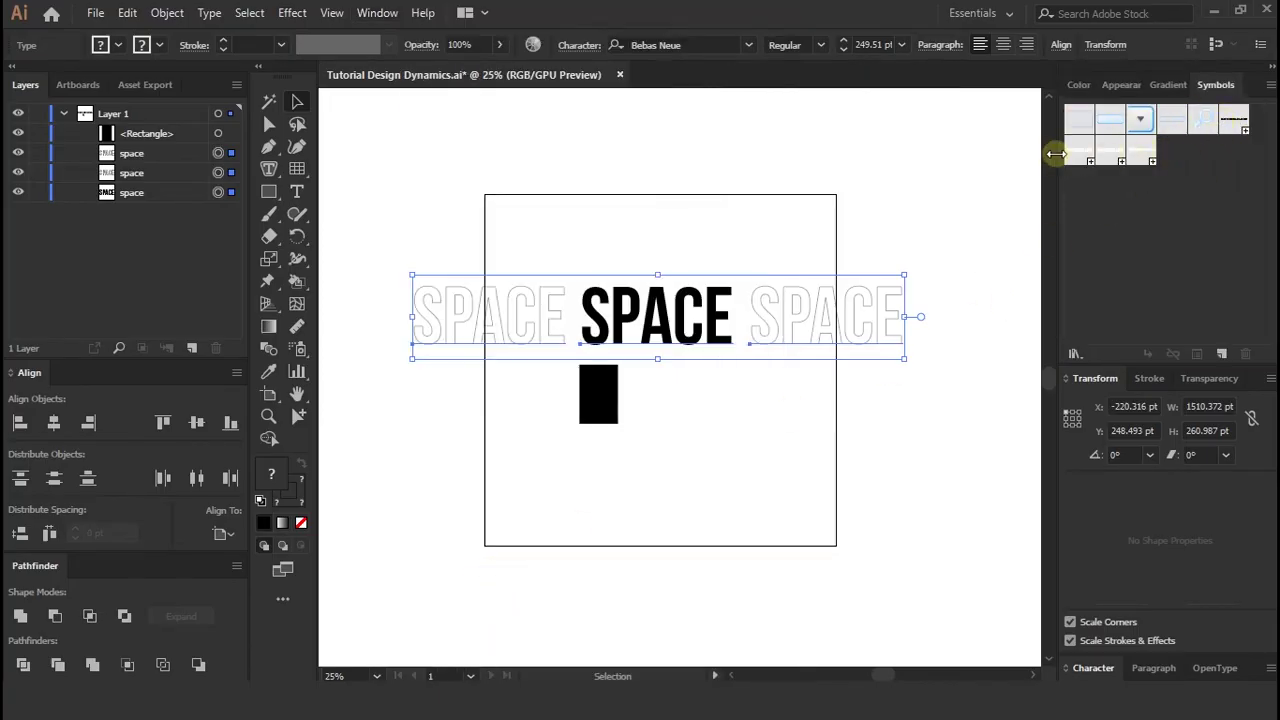
left_click_drag(1117, 155, 1154, 205)
left_click_drag(676, 263, 571, 255)
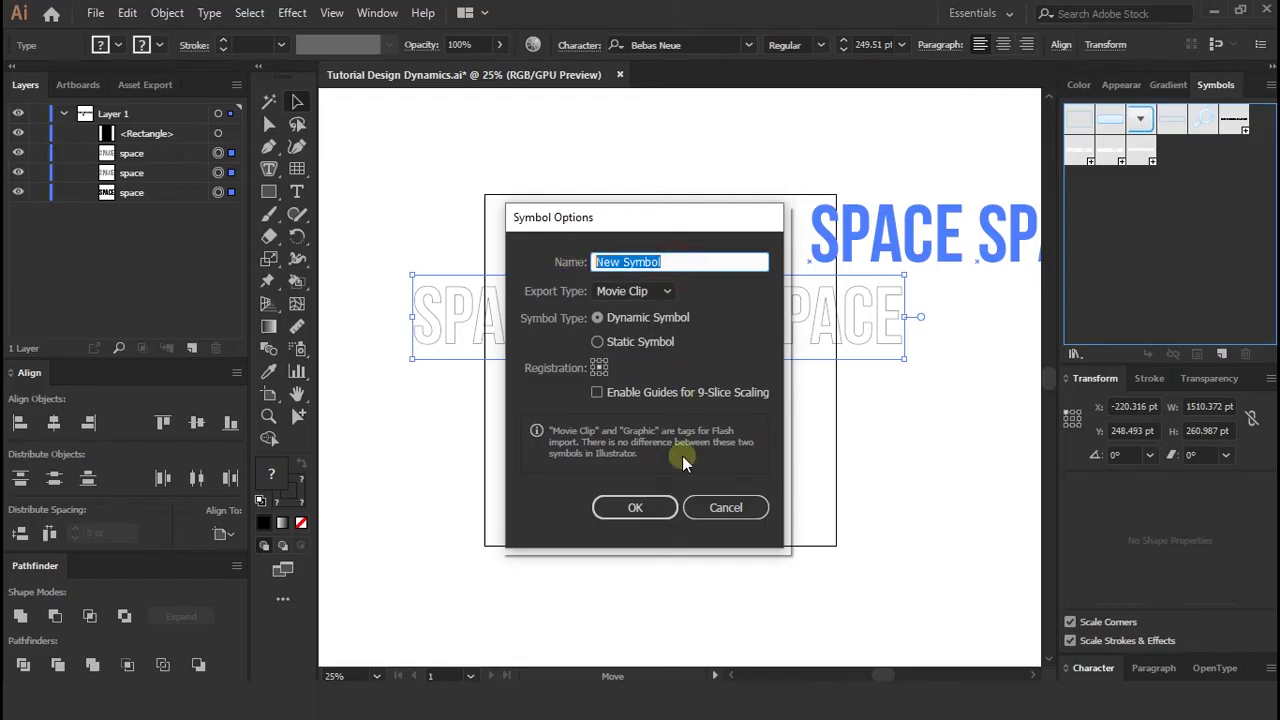
left_click(652, 505)
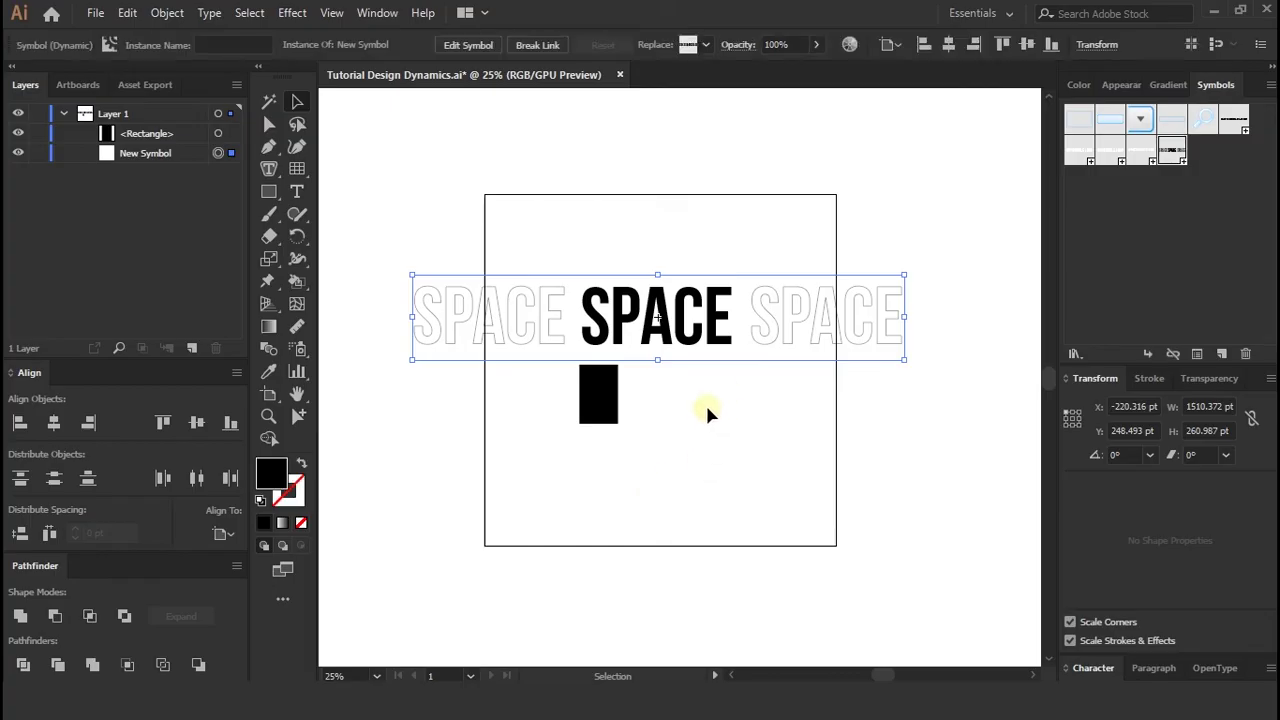
- Move the SPACE symbol above the artboard and the black rectangle to the artboard's centre
left_click_drag(680, 337, 680, 170)
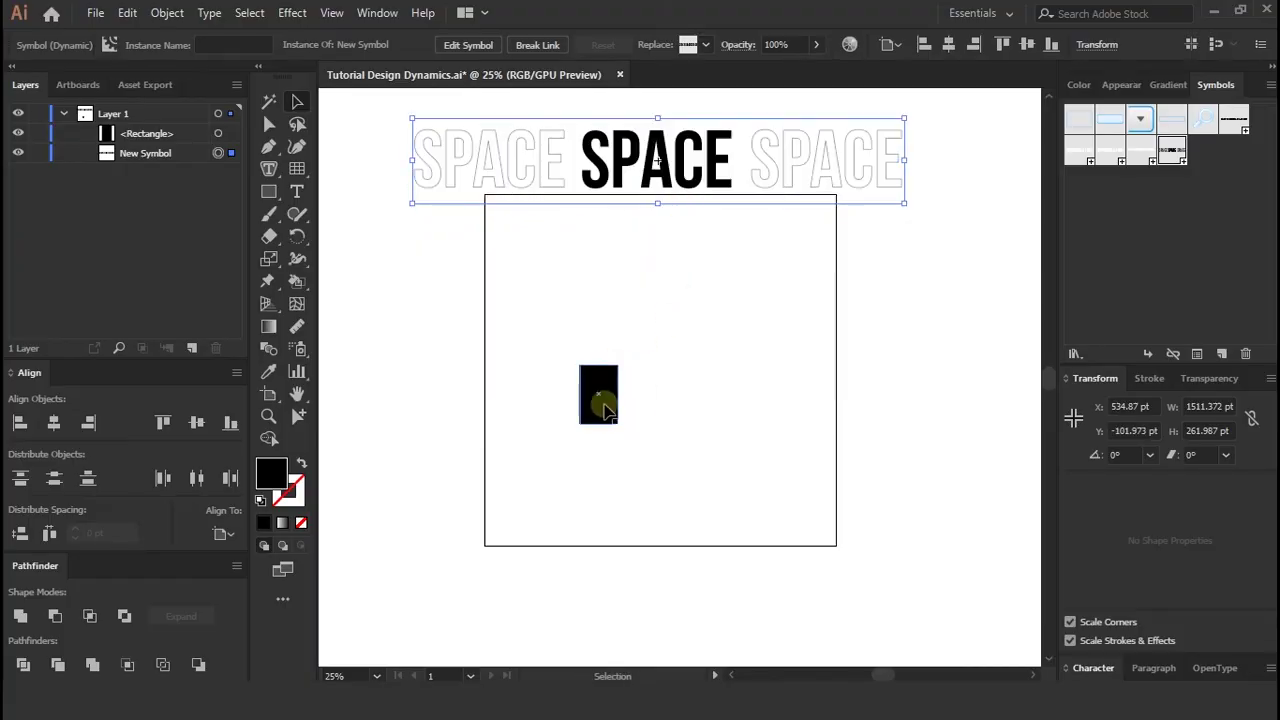
left_click_drag(605, 410, 663, 376)
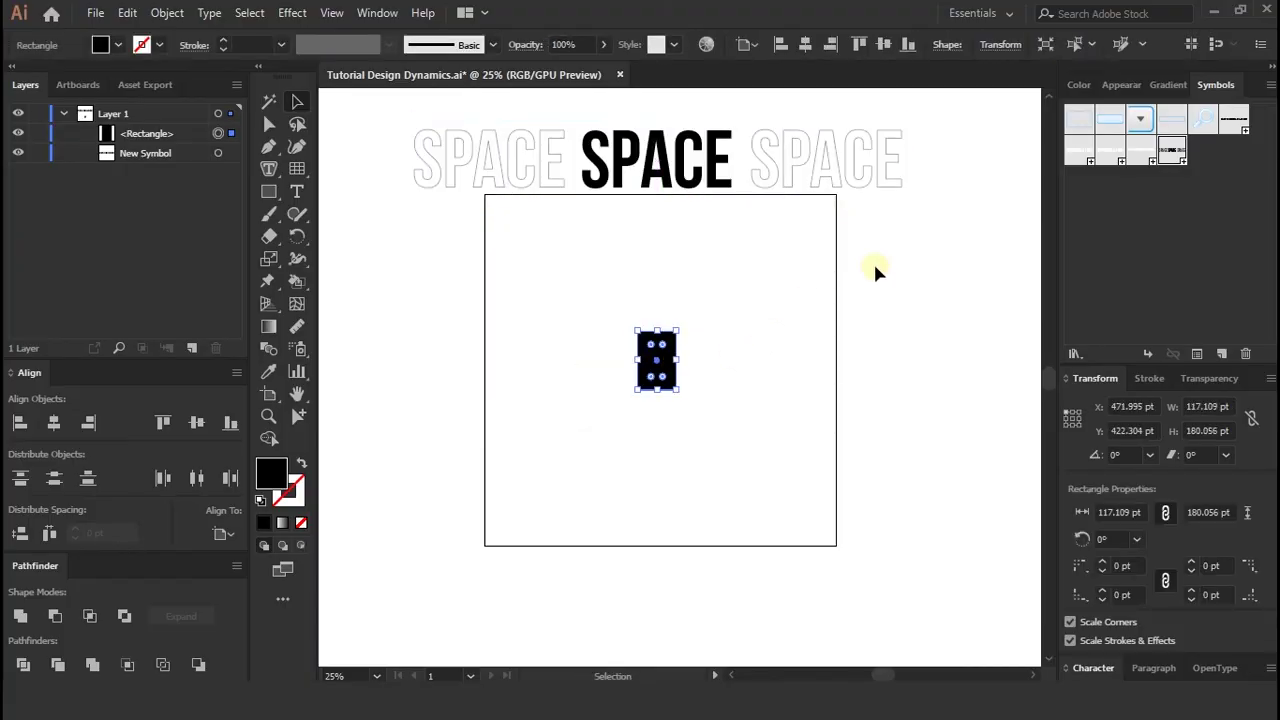
- Change the rectangle's fill to bright green, hex 14FF06
left_click(1077, 85)
left_click_drag(1110, 241, 1128, 237)
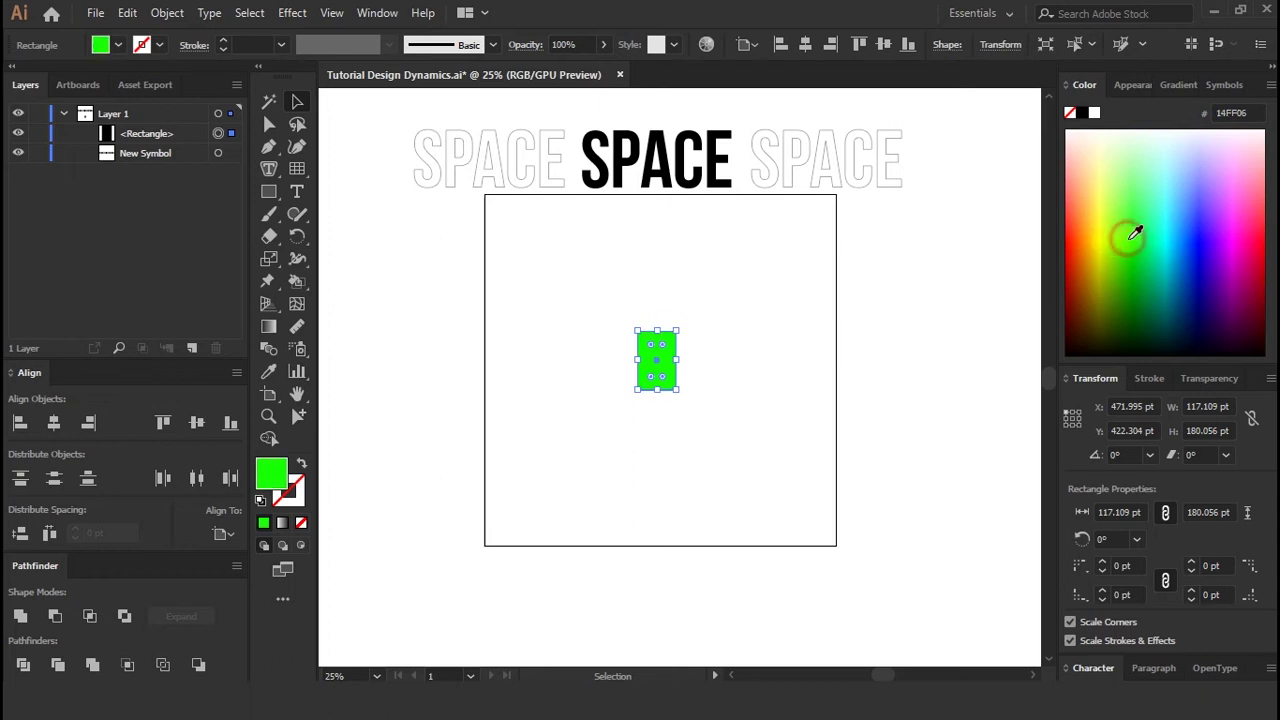
left_click(840, 380)
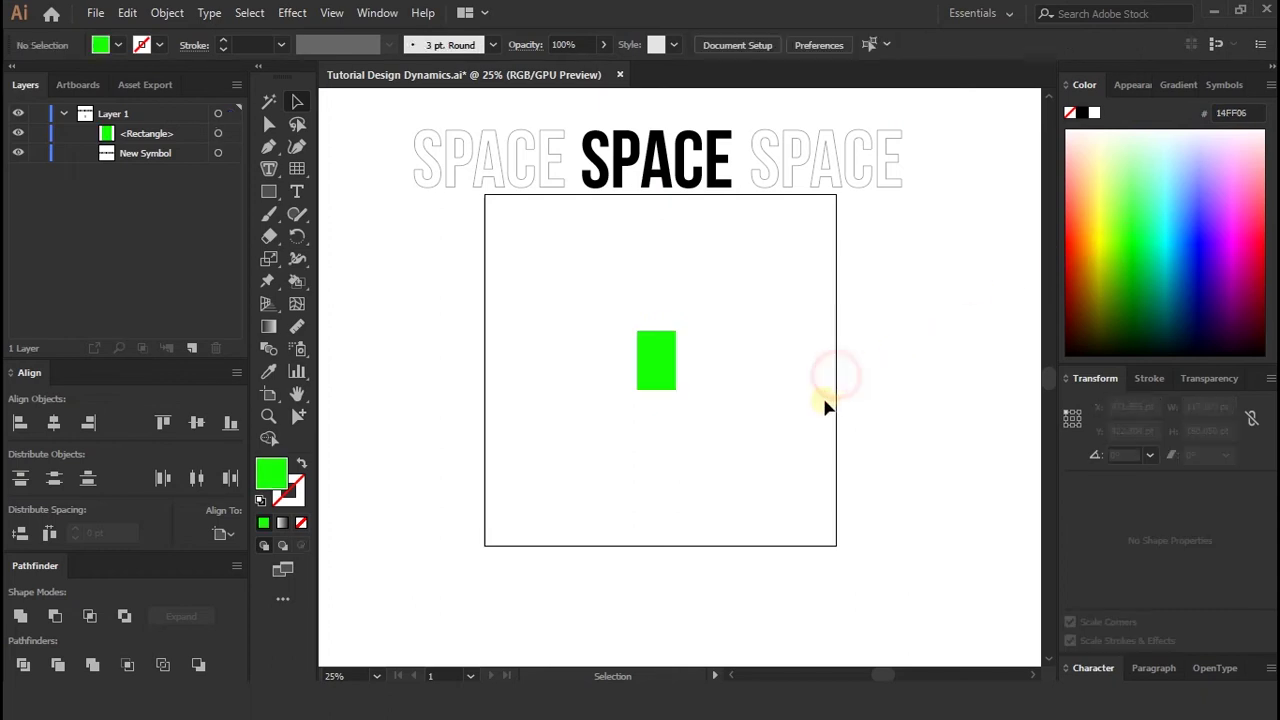
- Set up a previewed 3D Revolve effect on the green rectangle, 360° from its left edge, in the Off-Axis Front position
left_click(670, 350)
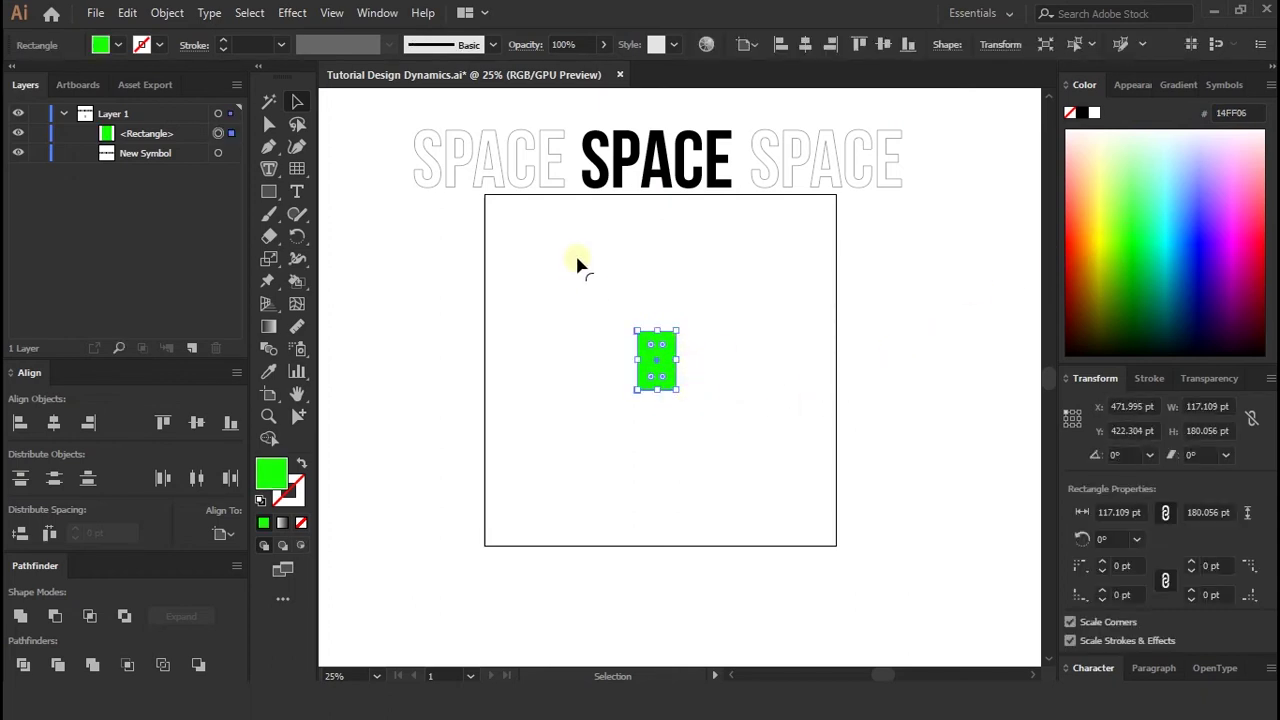
left_click(290, 13)
mouse_move(314, 121)
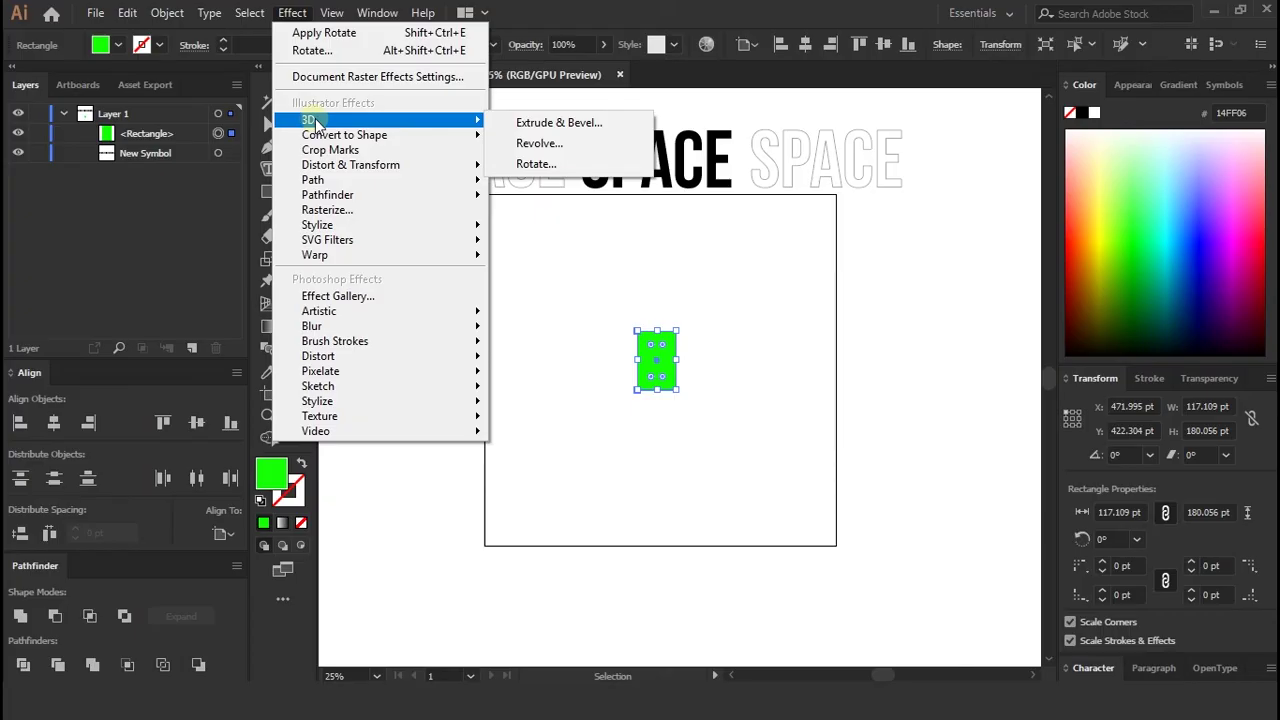
left_click(593, 145)
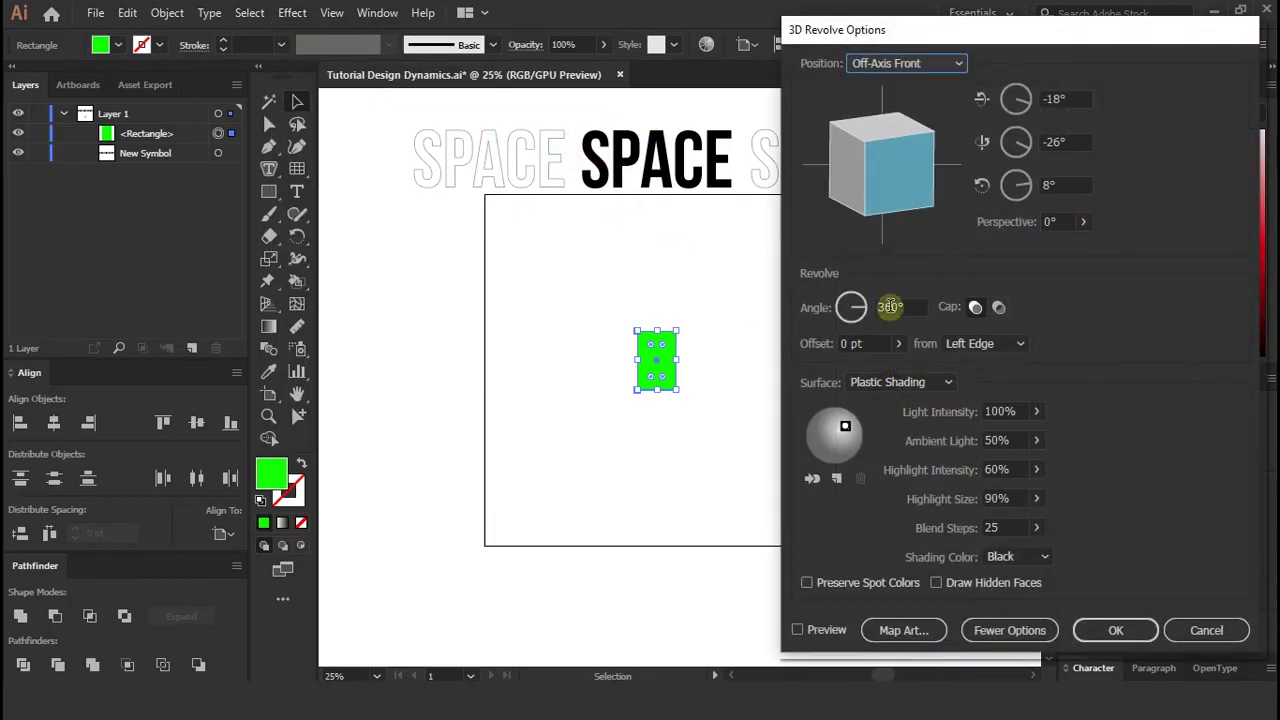
left_click(799, 629)
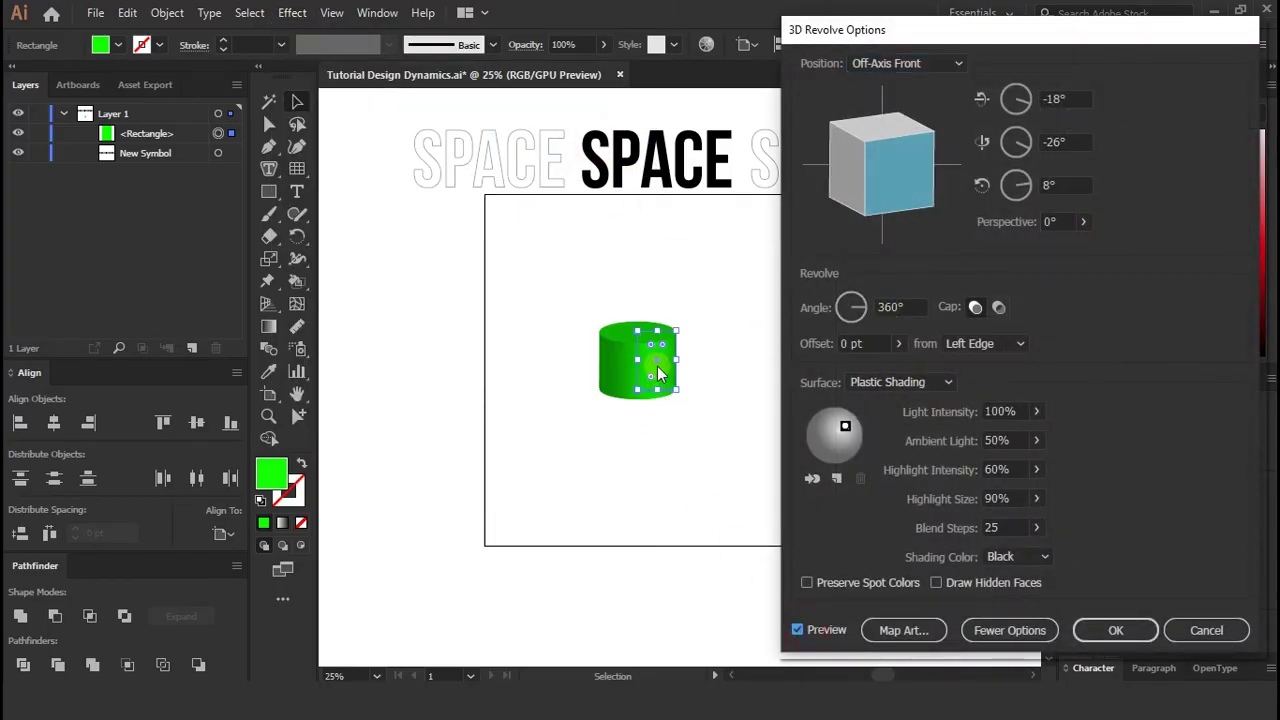
left_click(698, 347)
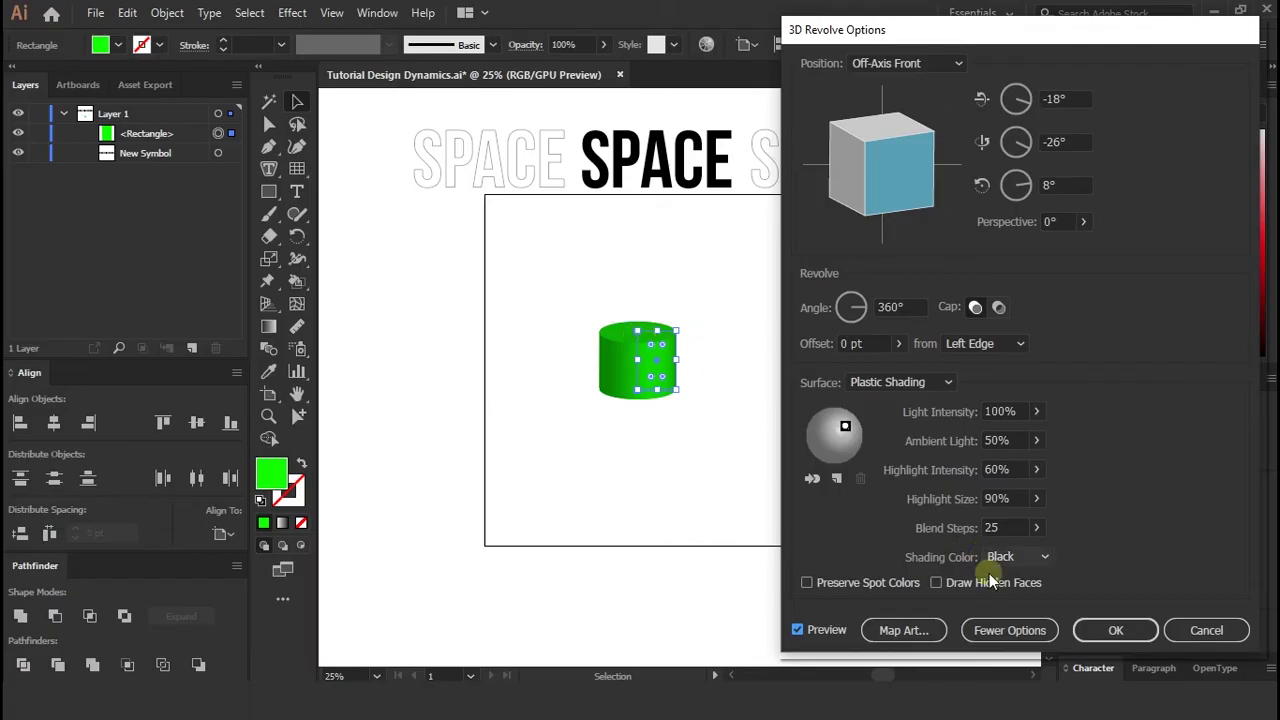
left_click(988, 632)
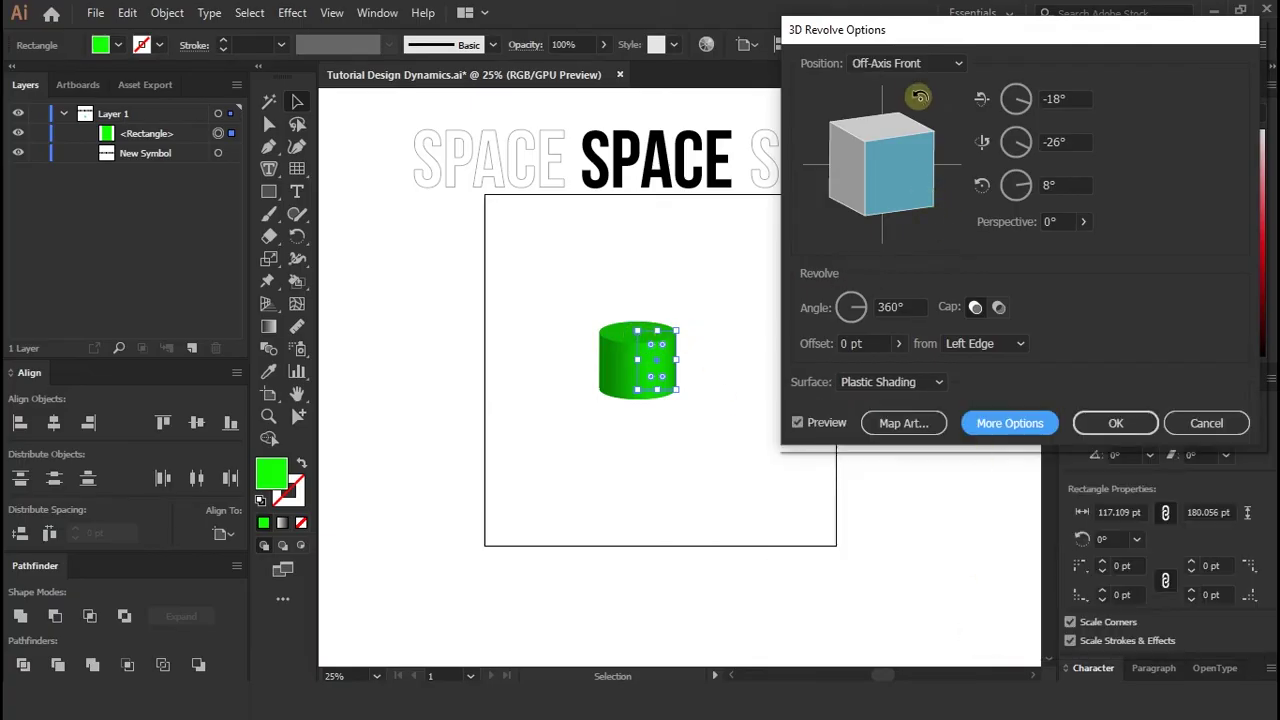
left_click_drag(915, 38, 909, 47)
- Map New Symbol onto the cylinder's side wall, surface 3 of 3, and scale the artwork to fit
left_click(906, 416)
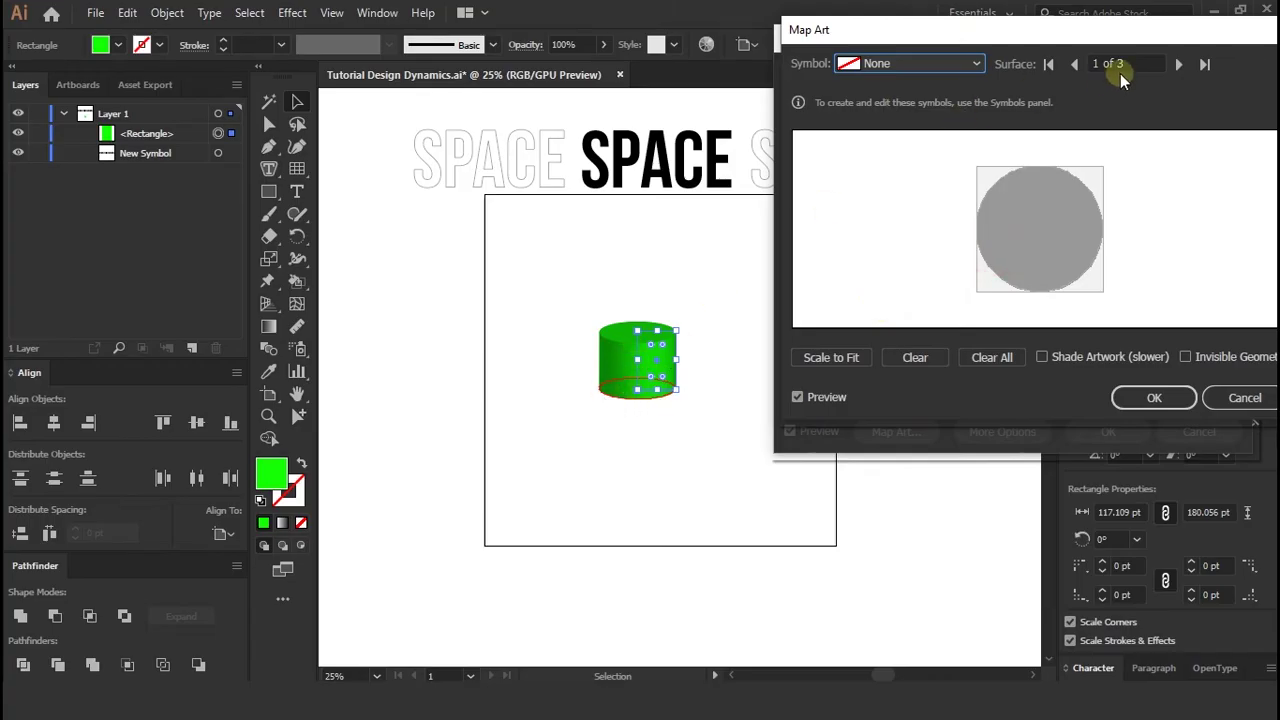
left_click(1181, 63)
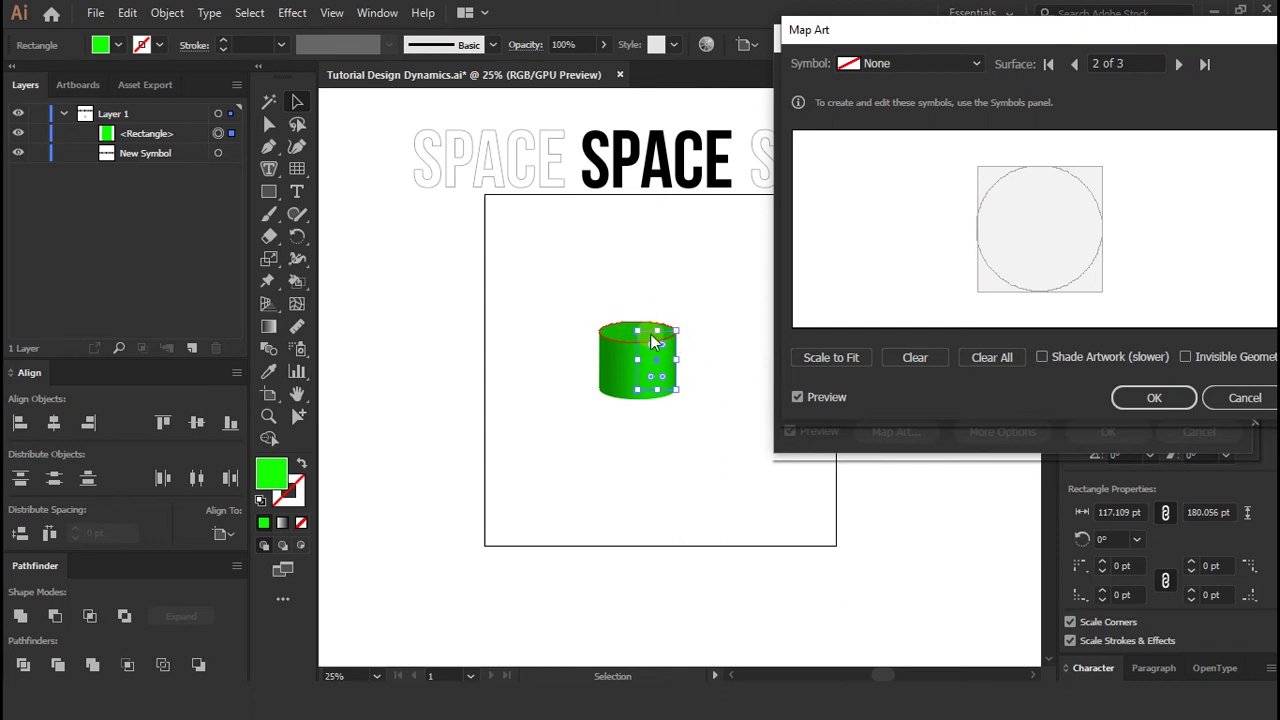
left_click(1204, 65)
left_click(1181, 63)
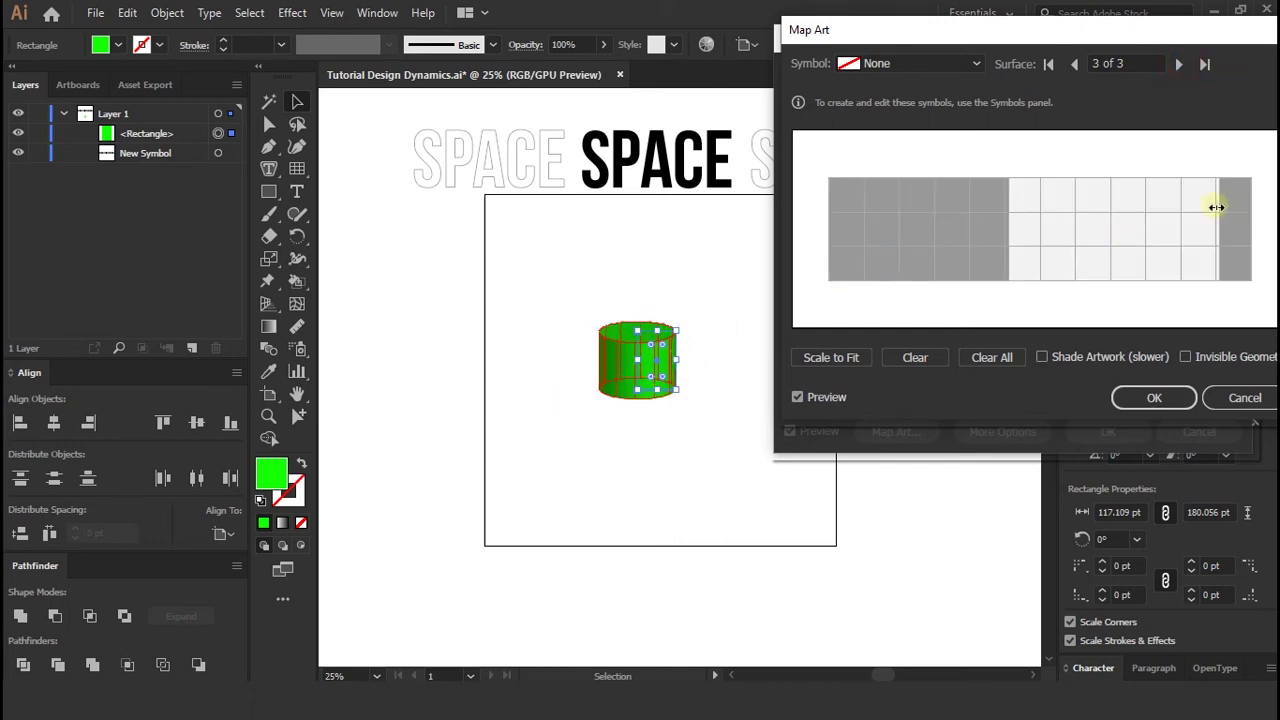
left_click_drag(1045, 39, 1013, 33)
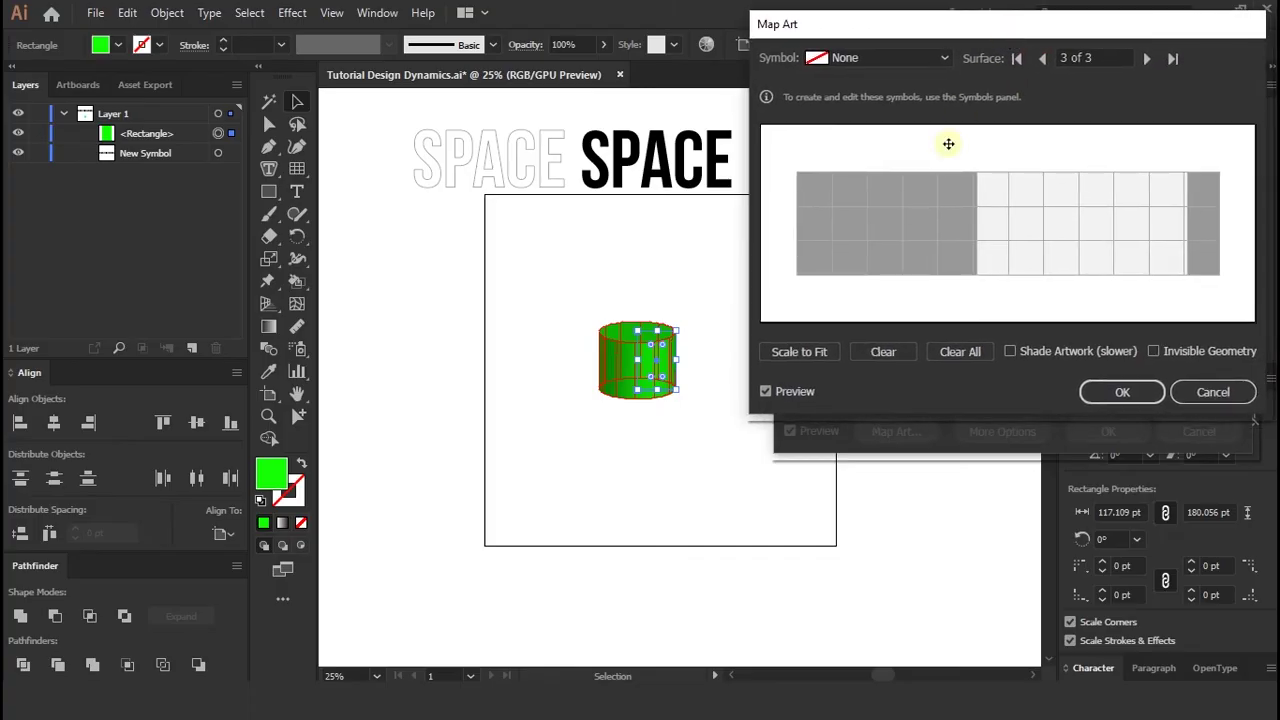
left_click(888, 60)
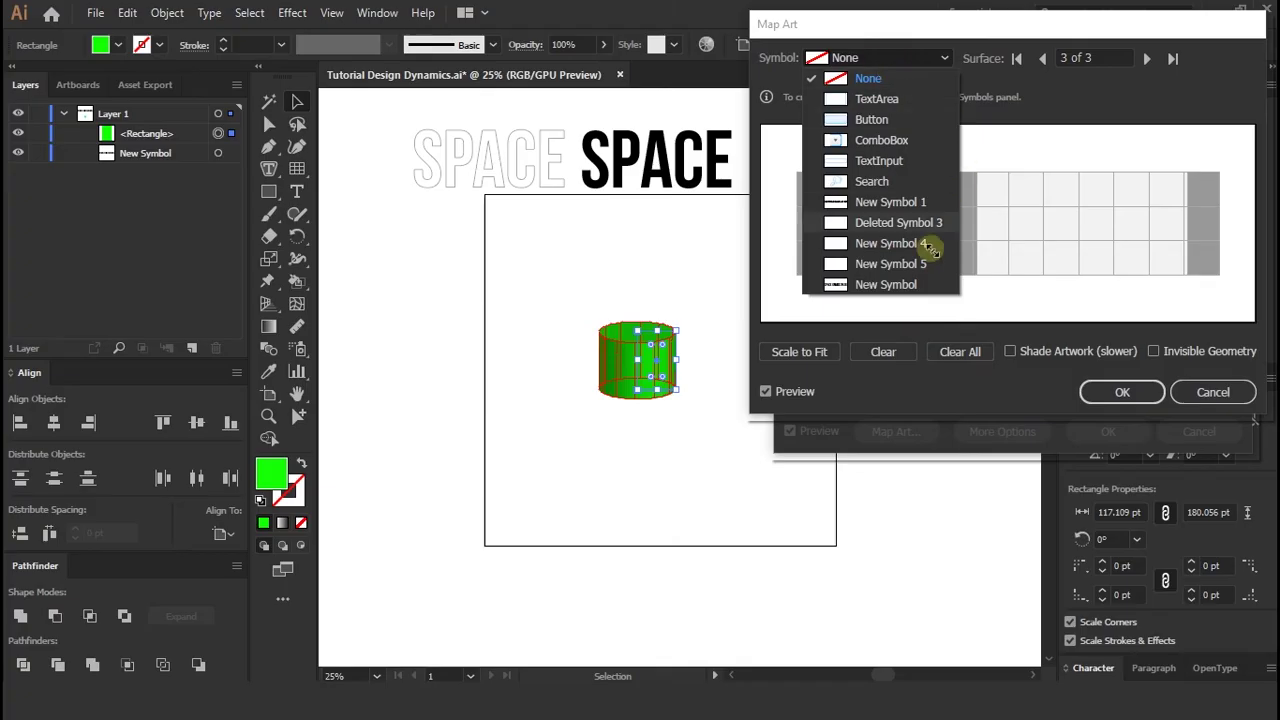
left_click(887, 285)
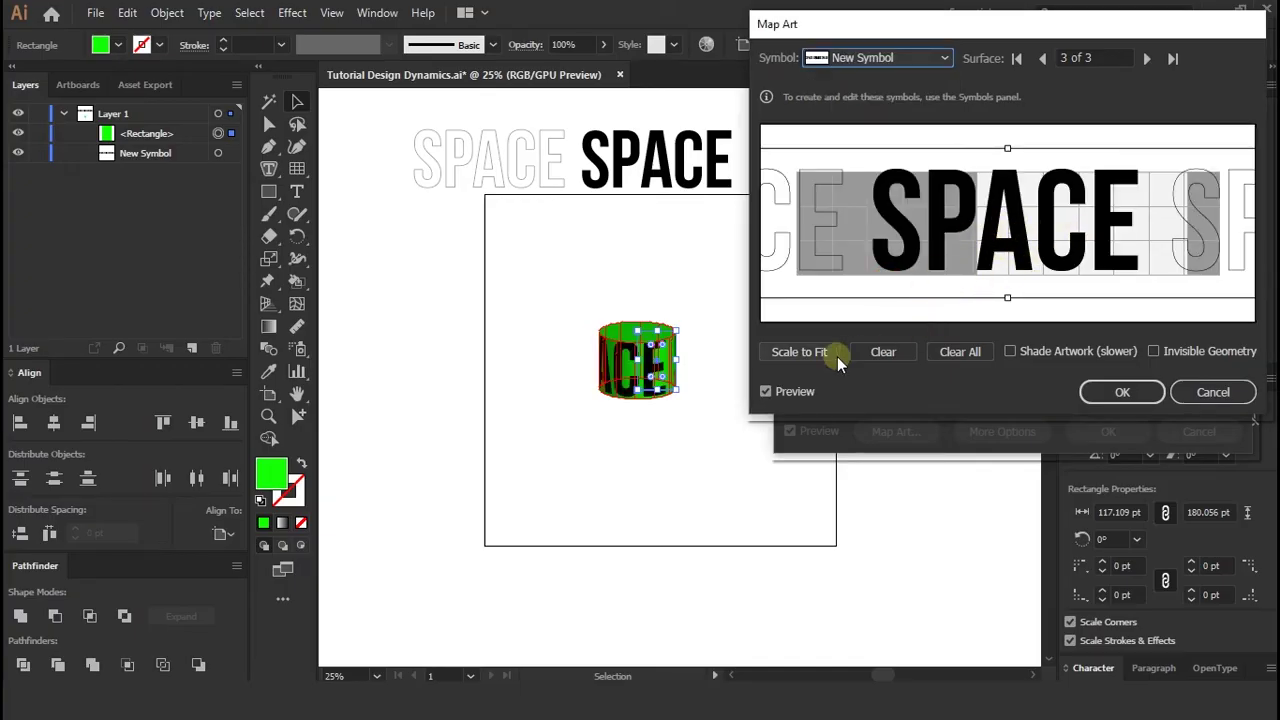
left_click(800, 352)
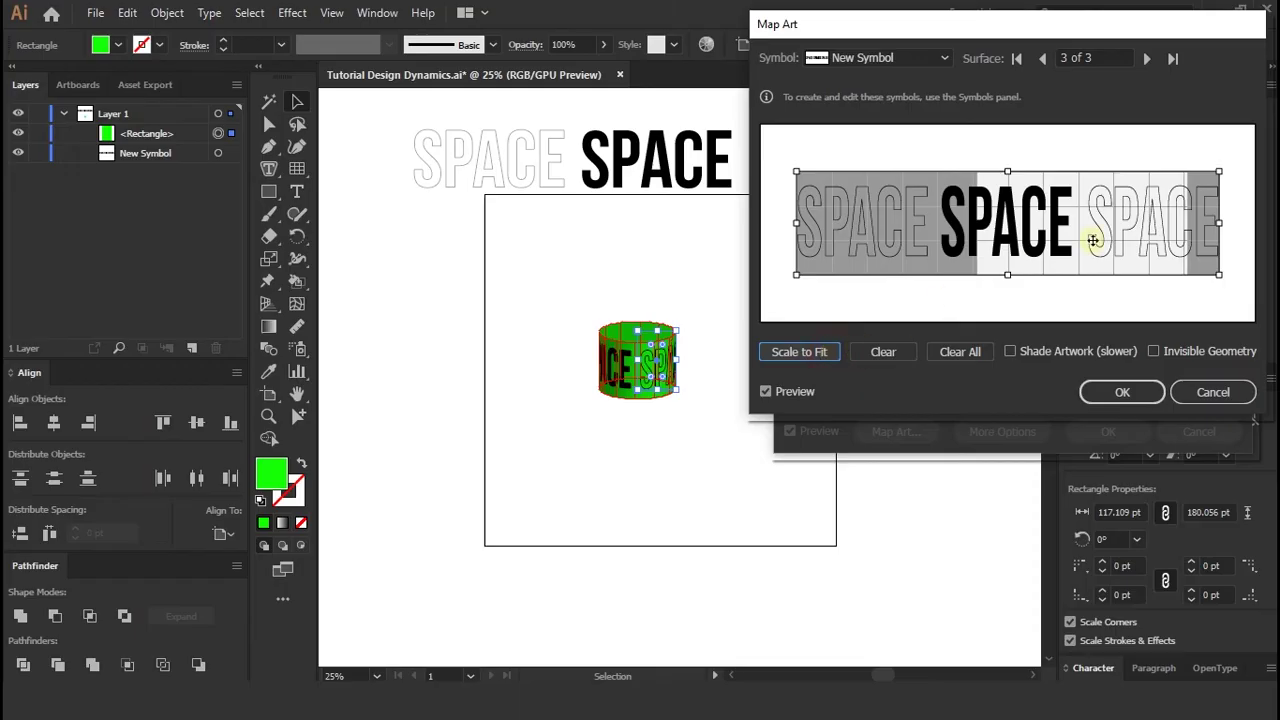
- Keep the mapped SPACE artwork fitted to the full surface width while reducing its height around the vertical middle
left_click_drag(1008, 174, 1008, 218)
key("ctrl+z")
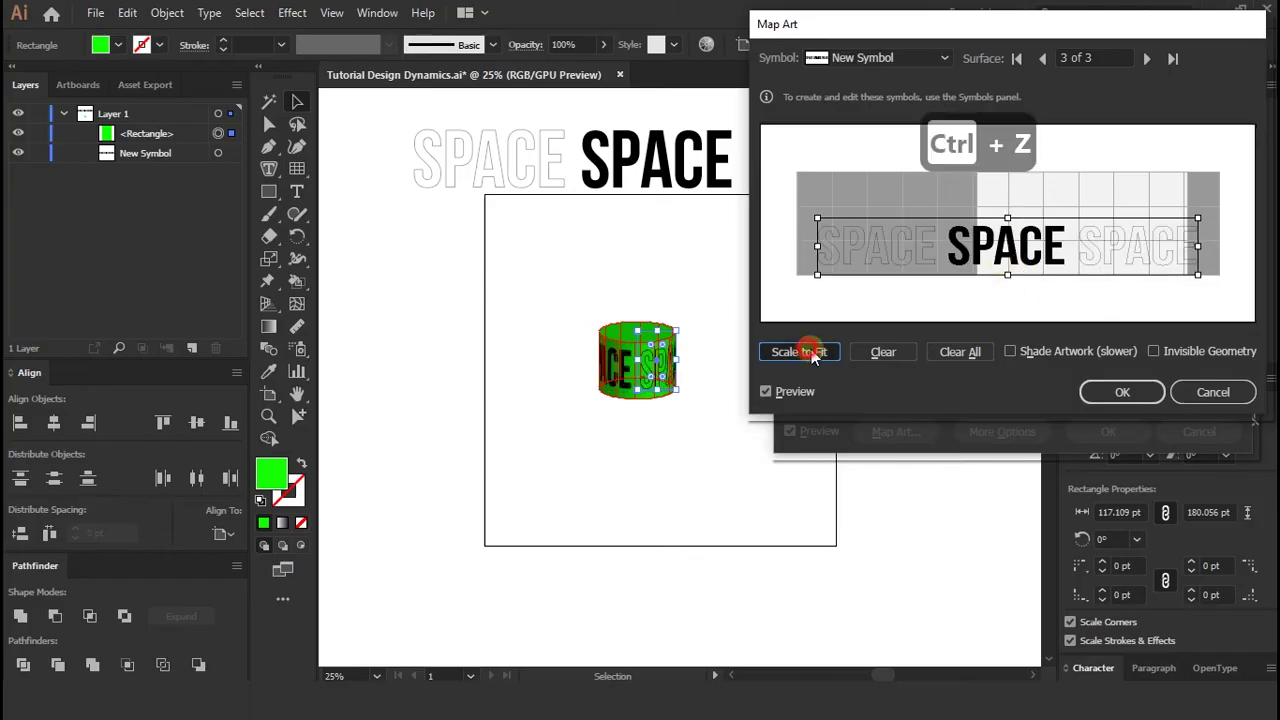
left_click(799, 352)
left_click_drag(1007, 172, 1017, 230)
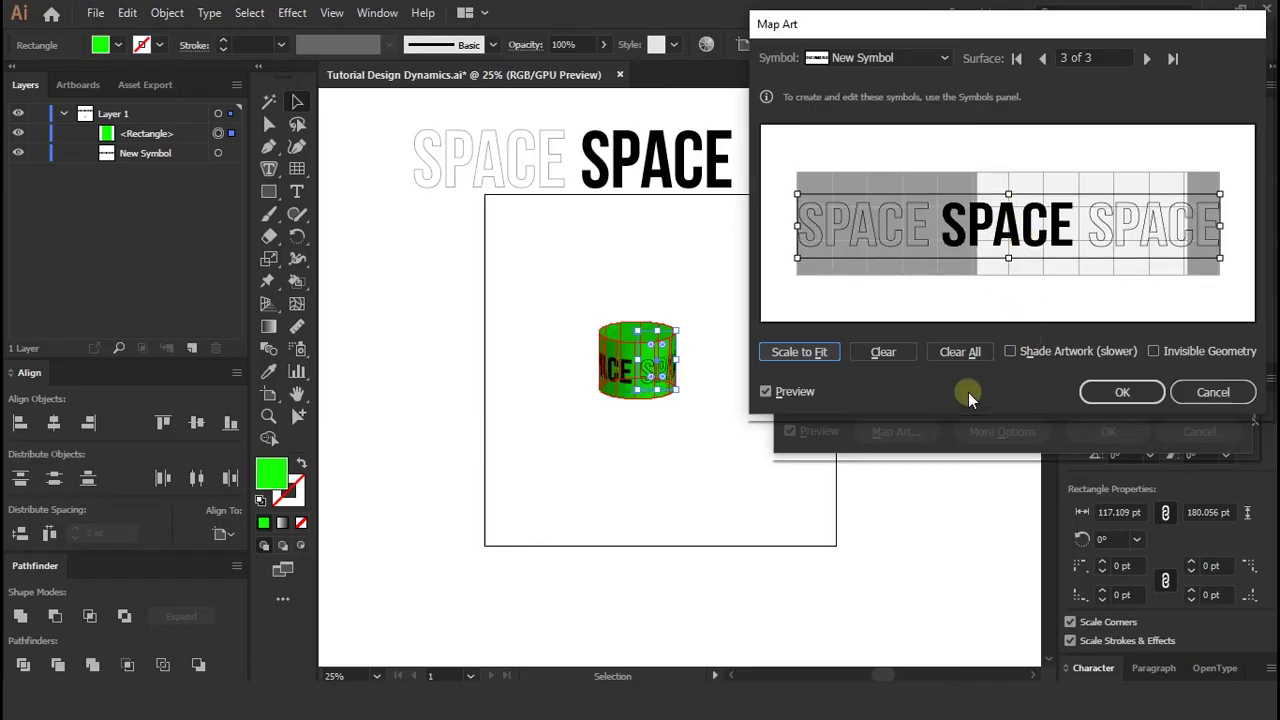
- Make the cylinder's geometry invisible and apply the mapped 3D Revolve effect
left_click(1155, 351)
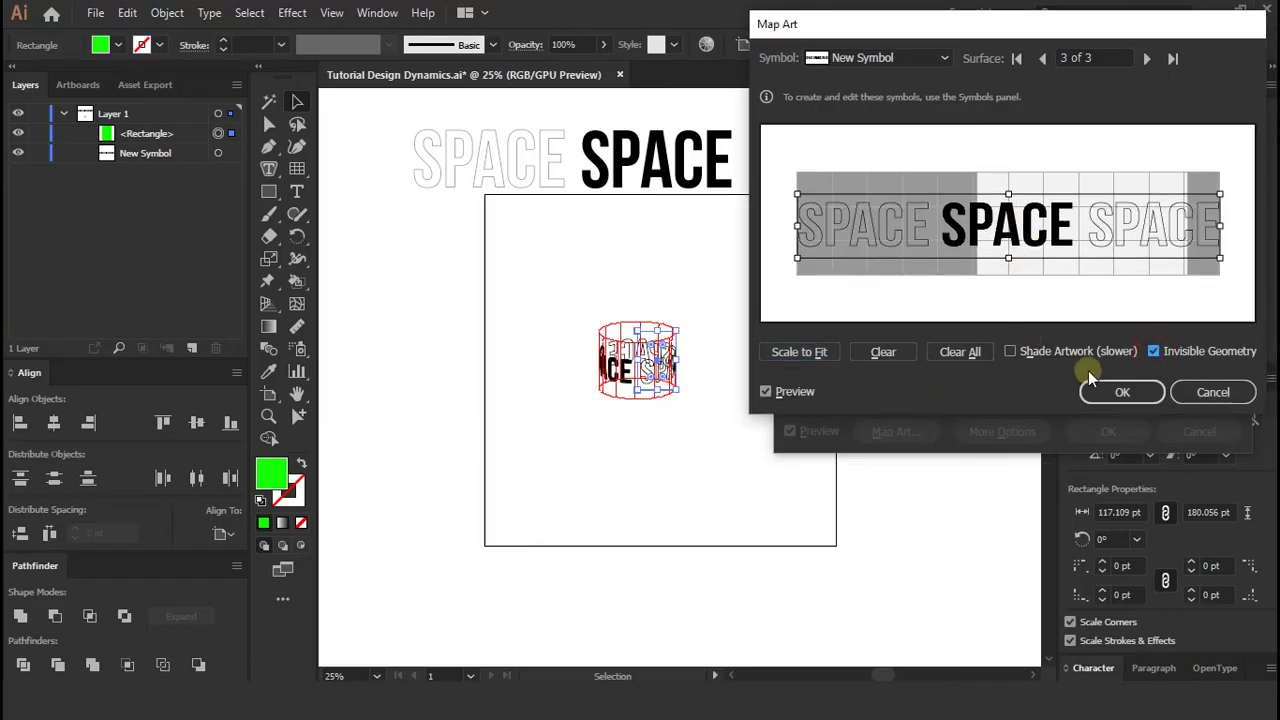
left_click(1120, 392)
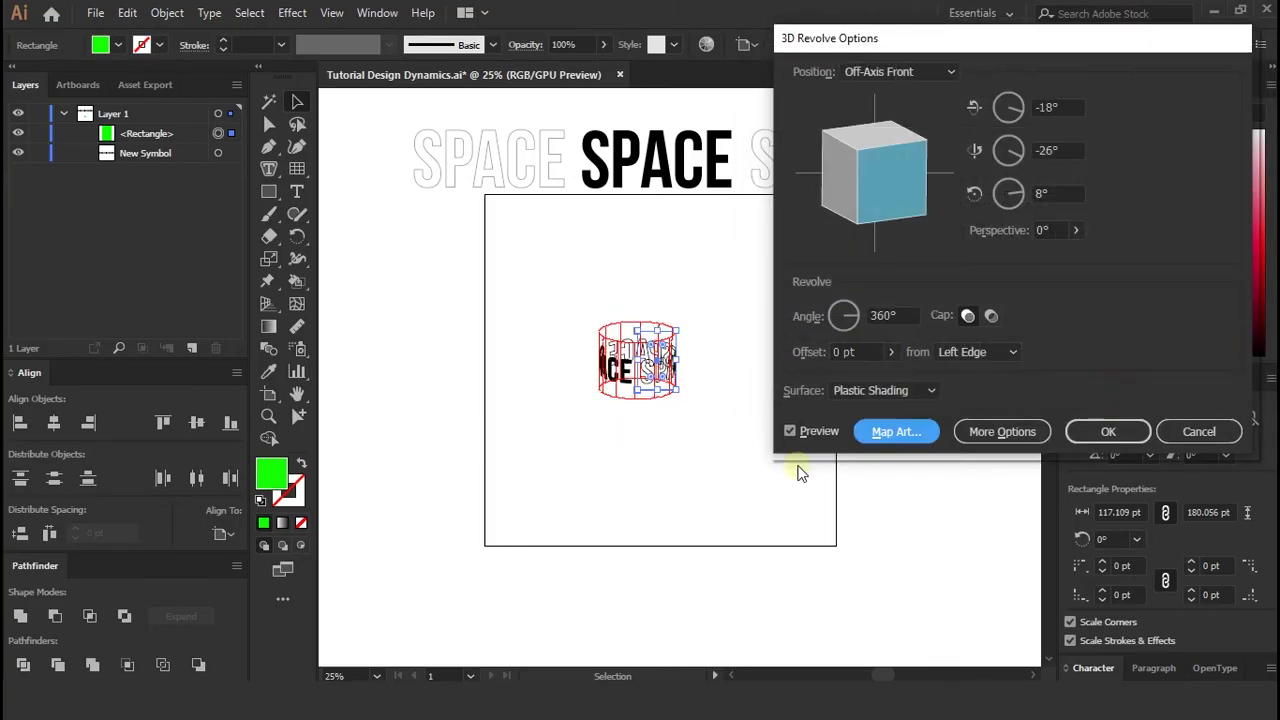
left_click(1106, 434)
left_click(666, 447)
scroll(637, 408, "up", 2)
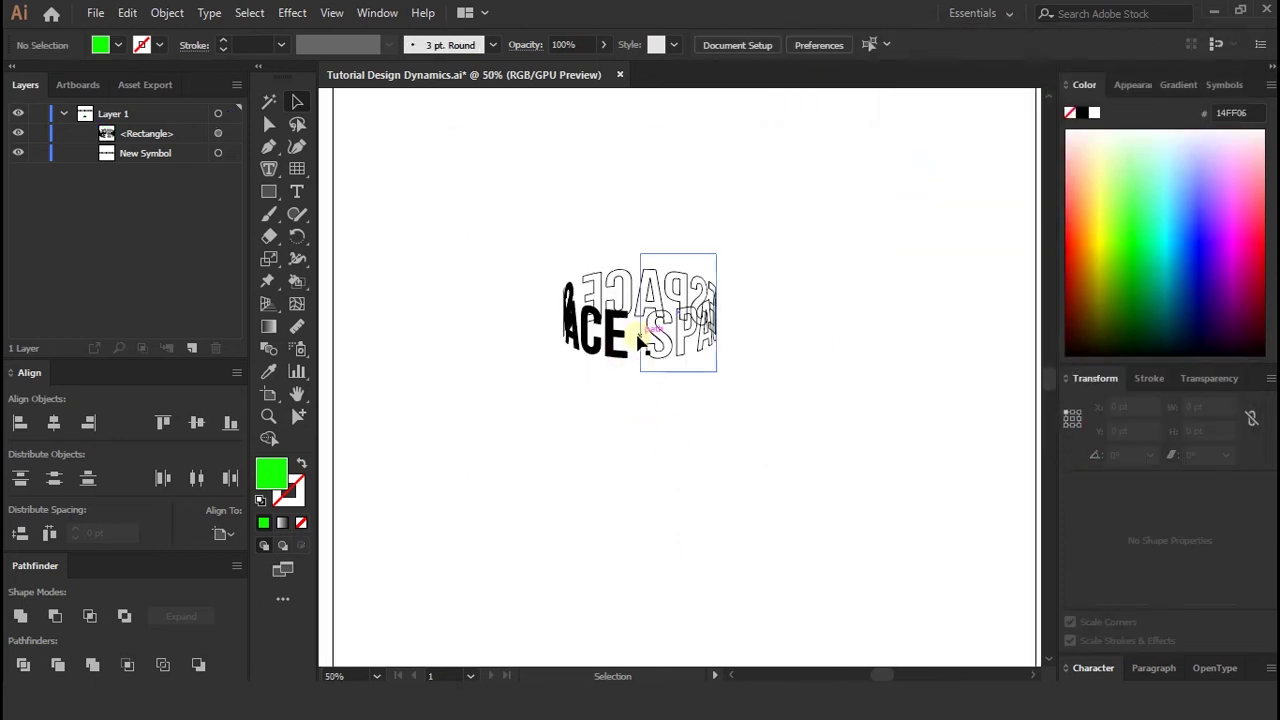
- Edit the rectangle's 3D Revolve effect to turn the text ring to a custom rotation of 99°, -53° and -162°
left_click(642, 342)
left_click(1137, 86)
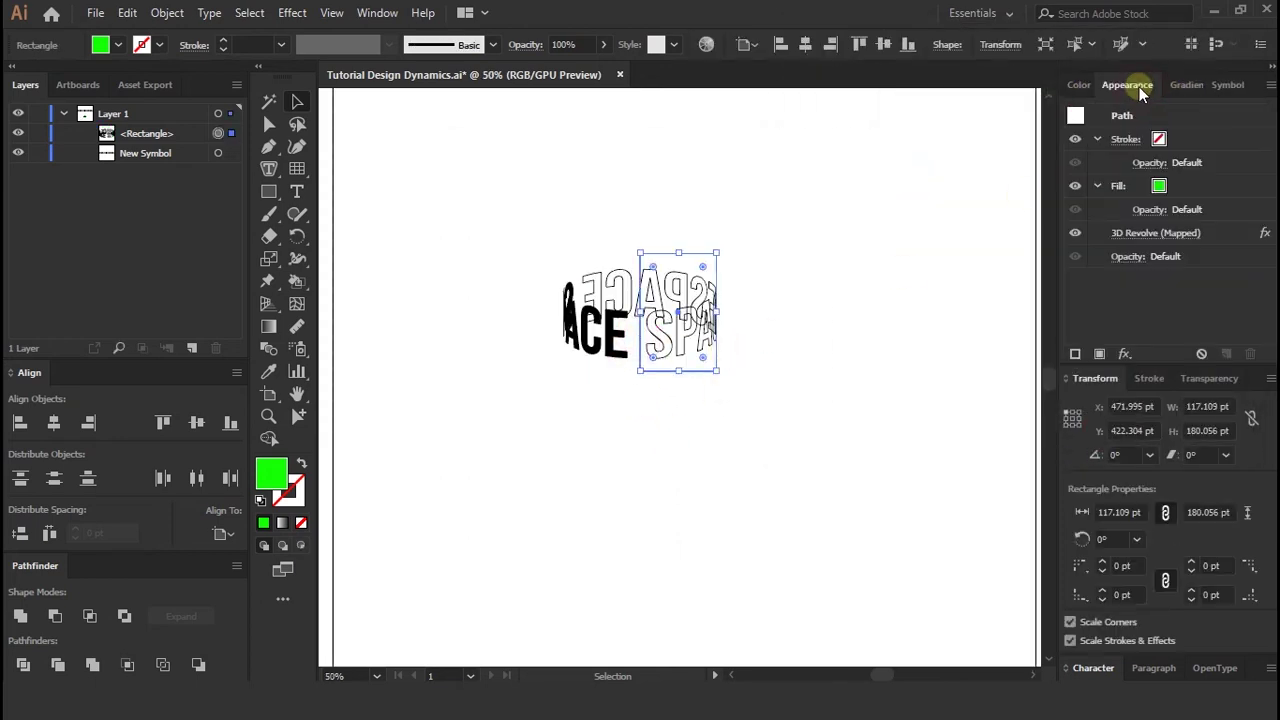
left_click(1125, 233)
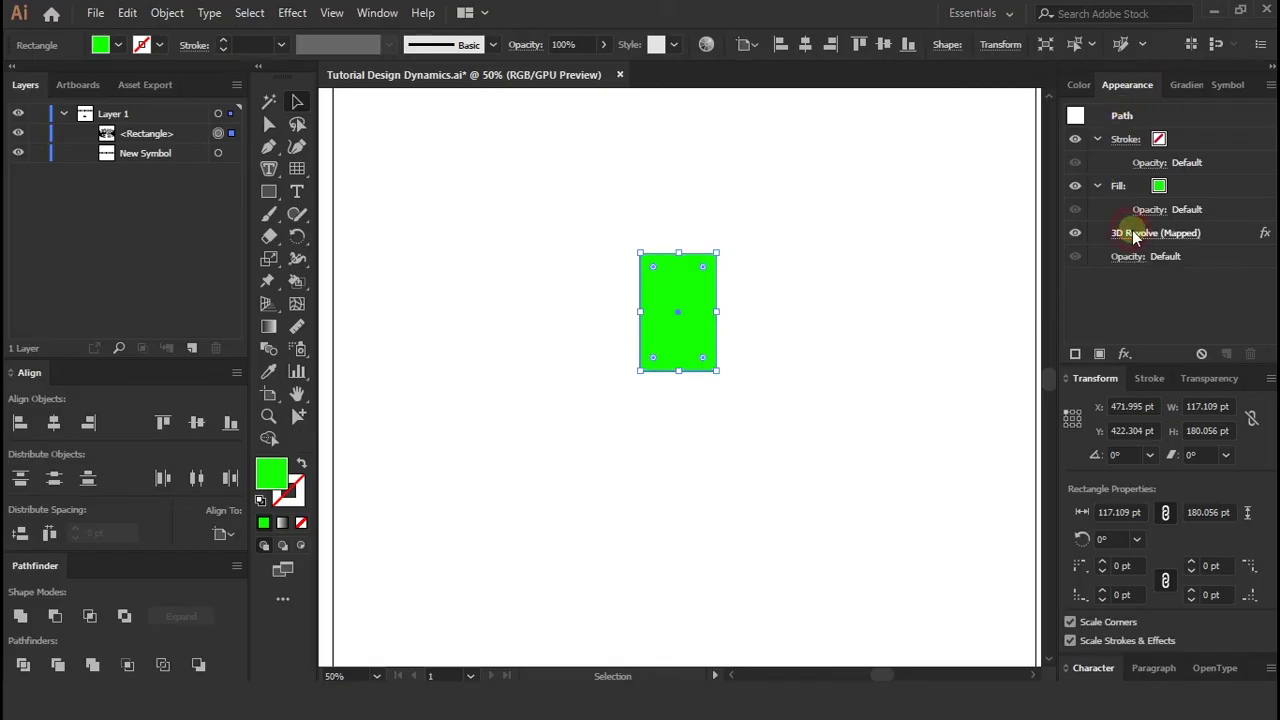
left_click(790, 431)
left_click_drag(858, 181, 877, 224)
left_click(900, 72)
left_click(898, 374)
left_click(925, 72)
left_click(893, 394)
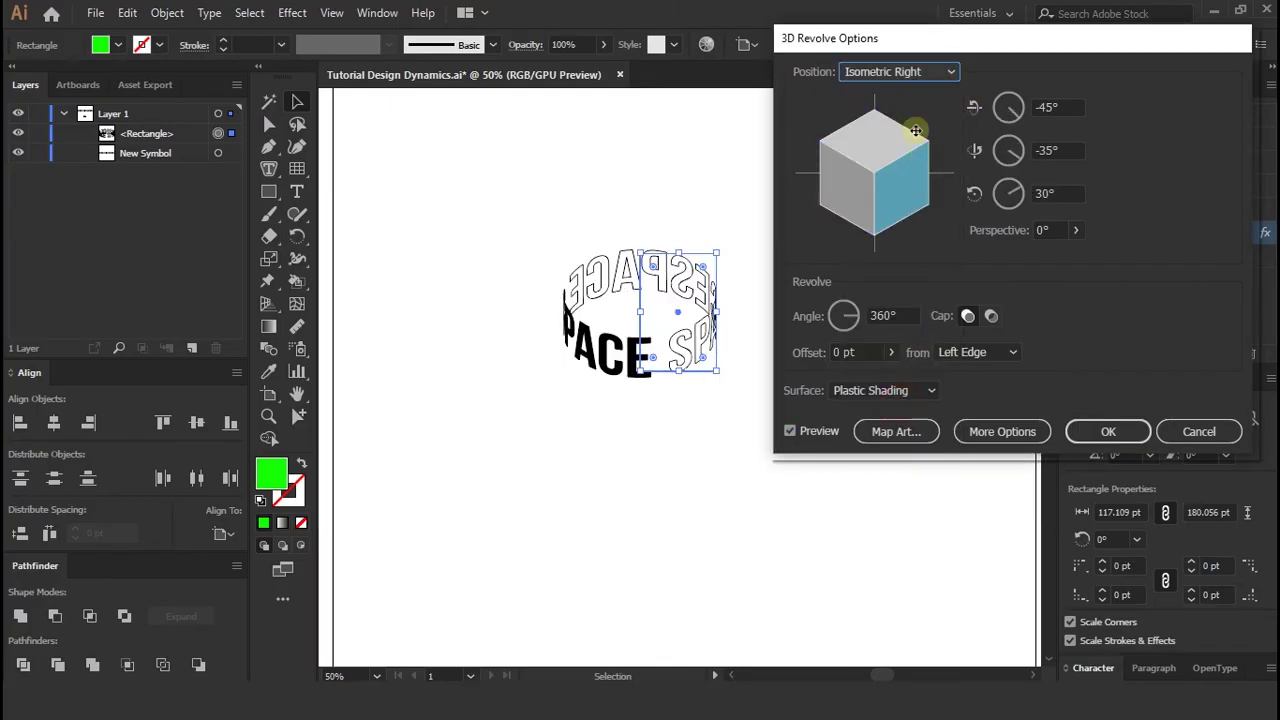
key("Down")
left_click_drag(903, 166, 870, 137)
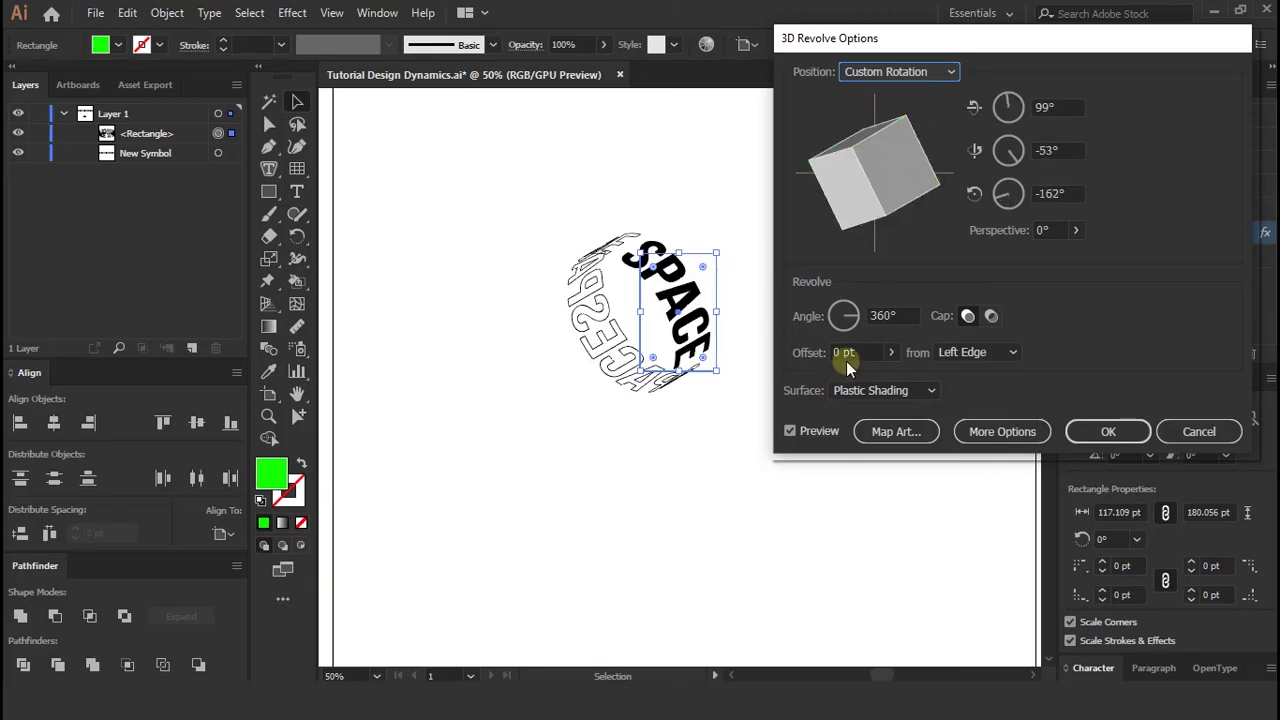
left_click(1108, 431)
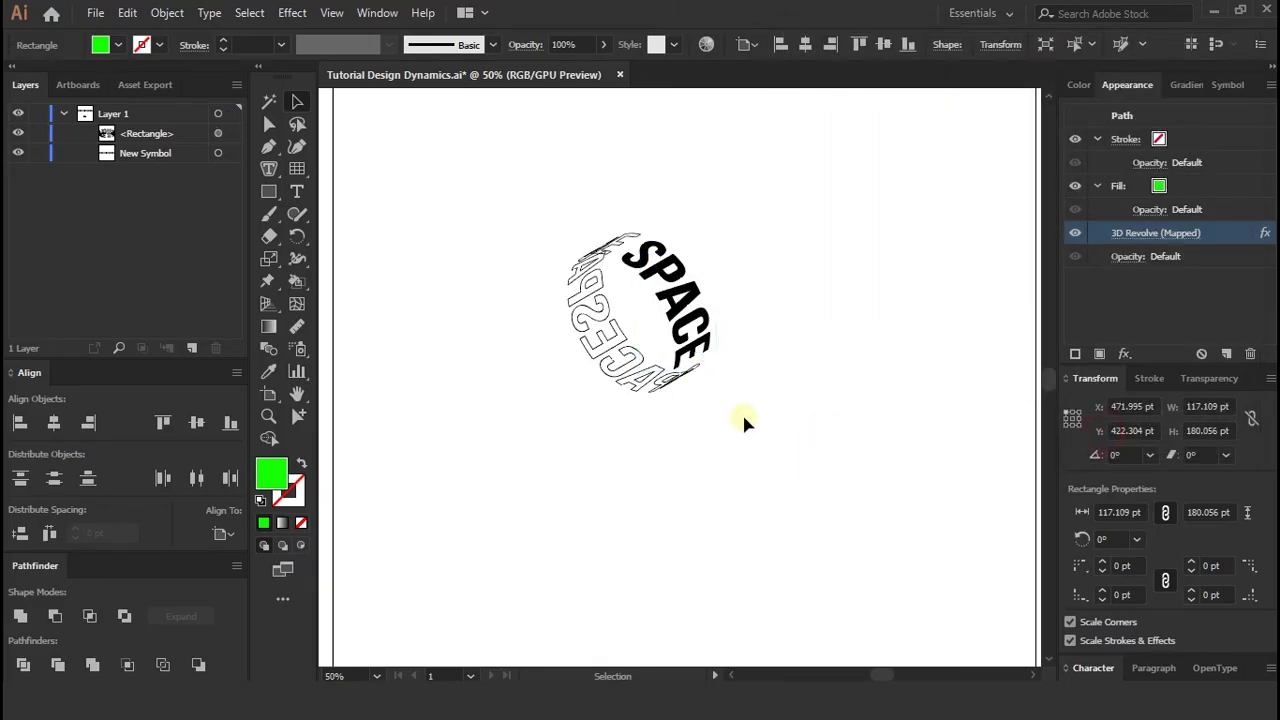
- Enlarge the revolved SPACE text ring and position it around the centre of the artboard
left_click(744, 424)
key("ctrl+minus")
key("ctrl+minus")
left_click(698, 362)
left_click_drag(708, 383, 748, 445)
left_click_drag(726, 396, 774, 405)
left_click_drag(794, 272, 788, 279)
left_click(808, 392)
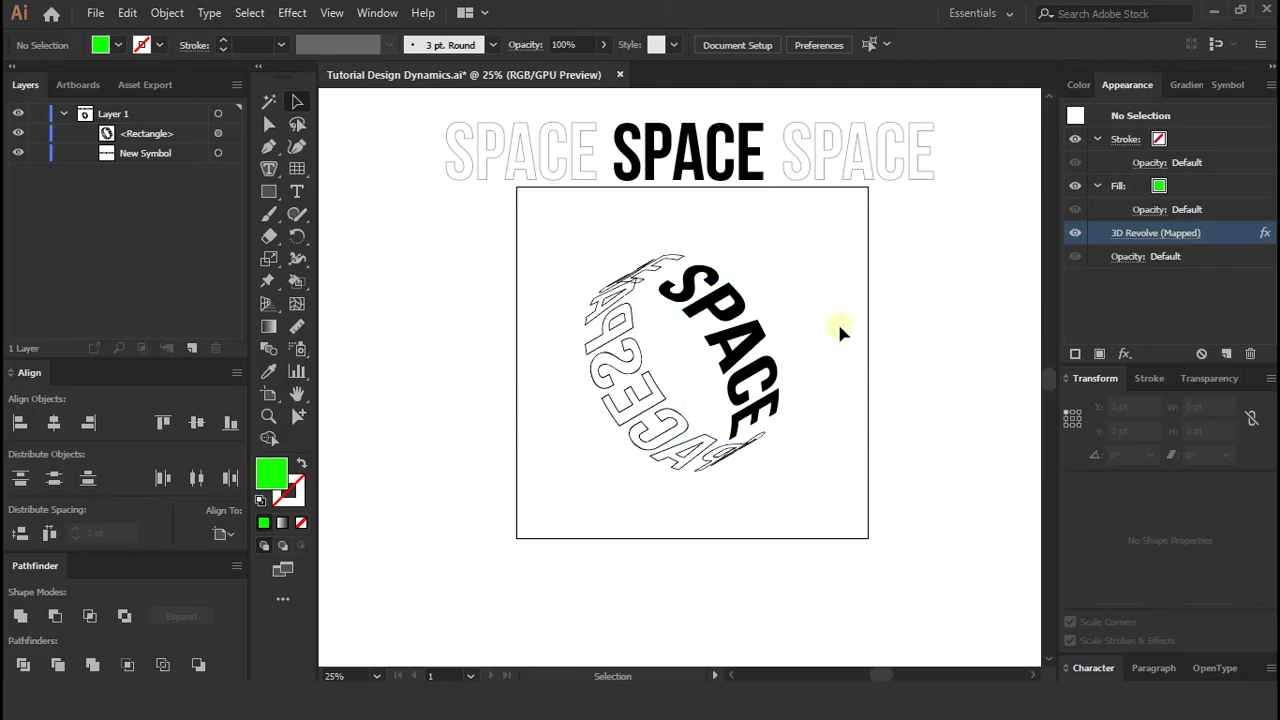
- Delete the flat SPACE symbol above the artboard
key("ctrl+minus")
left_click(734, 234)
key("Delete")
scroll(766, 386, "up", 1)
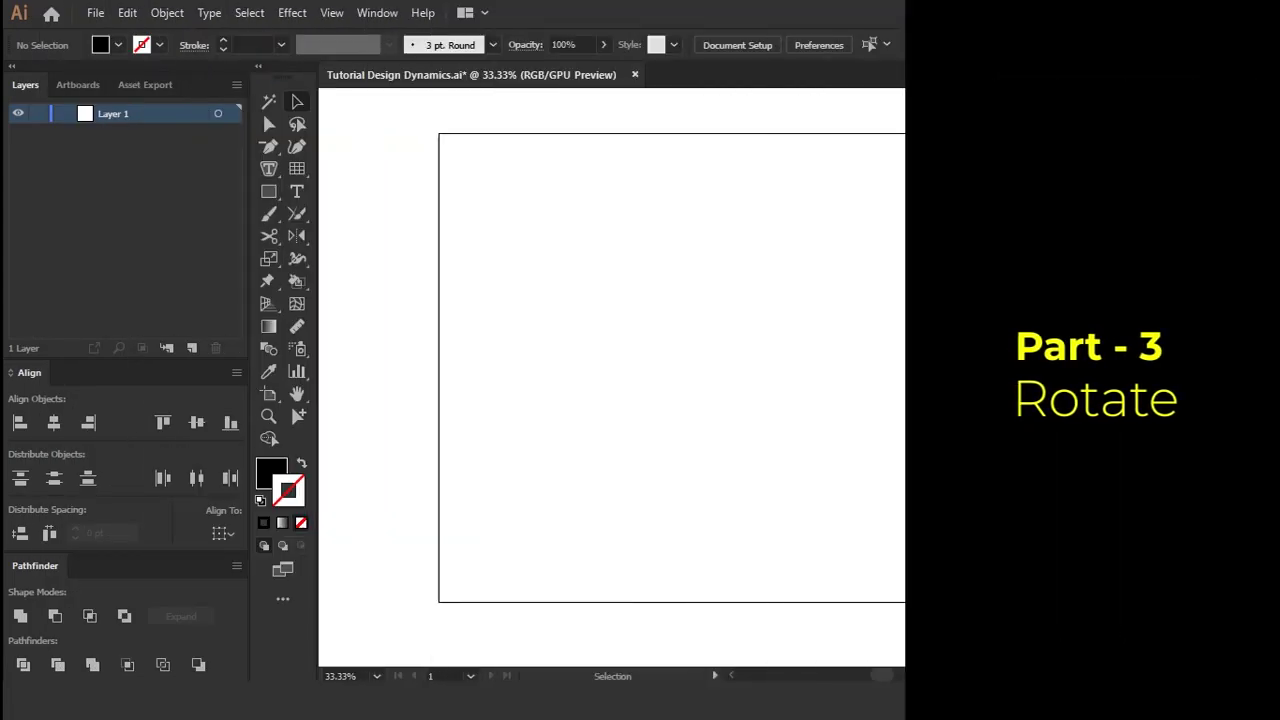
- Add the text "space" in Bebas Neue on the empty artboard, enlarge it to 235 pt and move it near the centre
left_click(297, 191)
left_click(612, 303)
type("space")
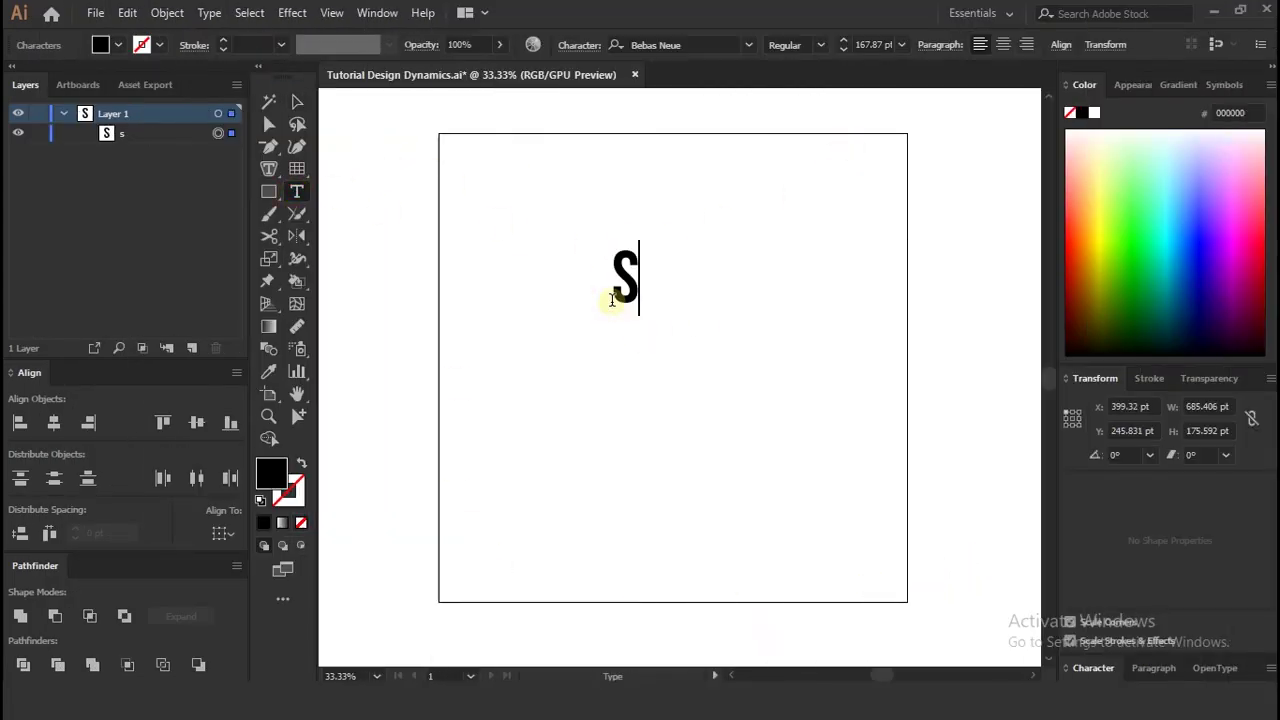
key("Escape")
left_click_drag(753, 320, 781, 334)
left_click_drag(721, 310, 698, 372)
- Apply a 3D Rotate effect to the SPACE text with a custom rotation of -45°, -35° and 29°
left_click(292, 12)
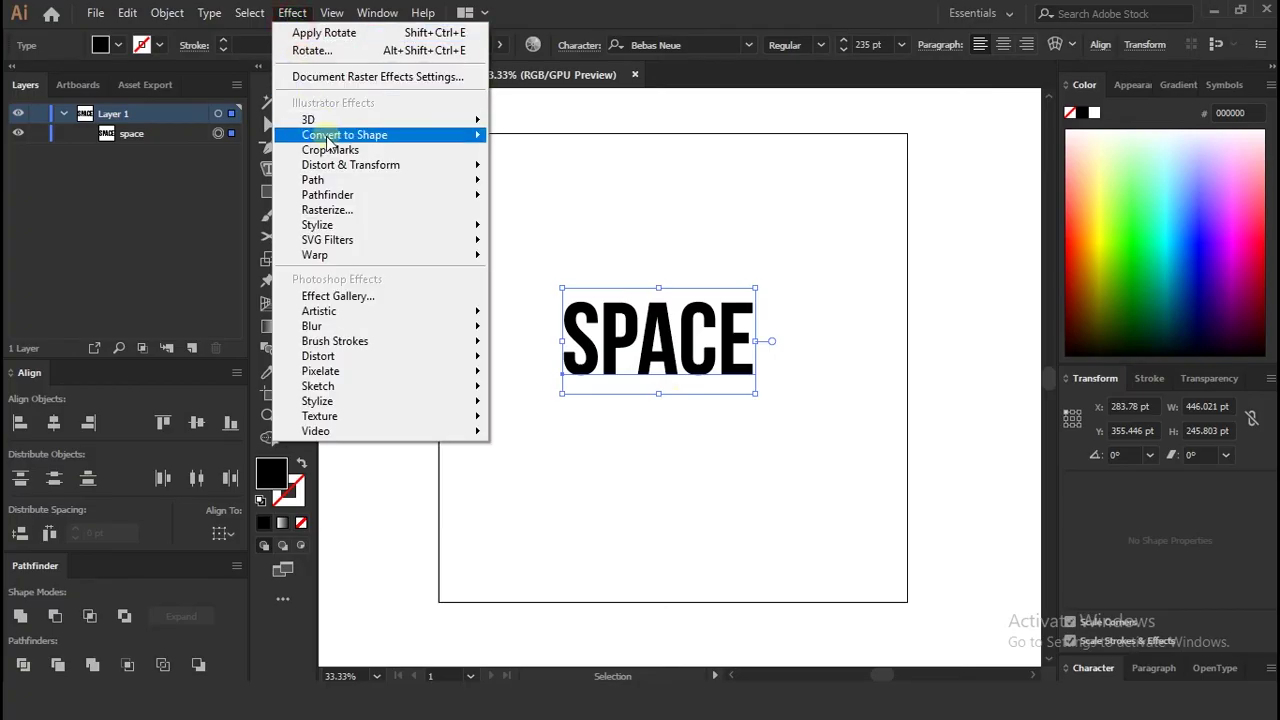
mouse_move(320, 119)
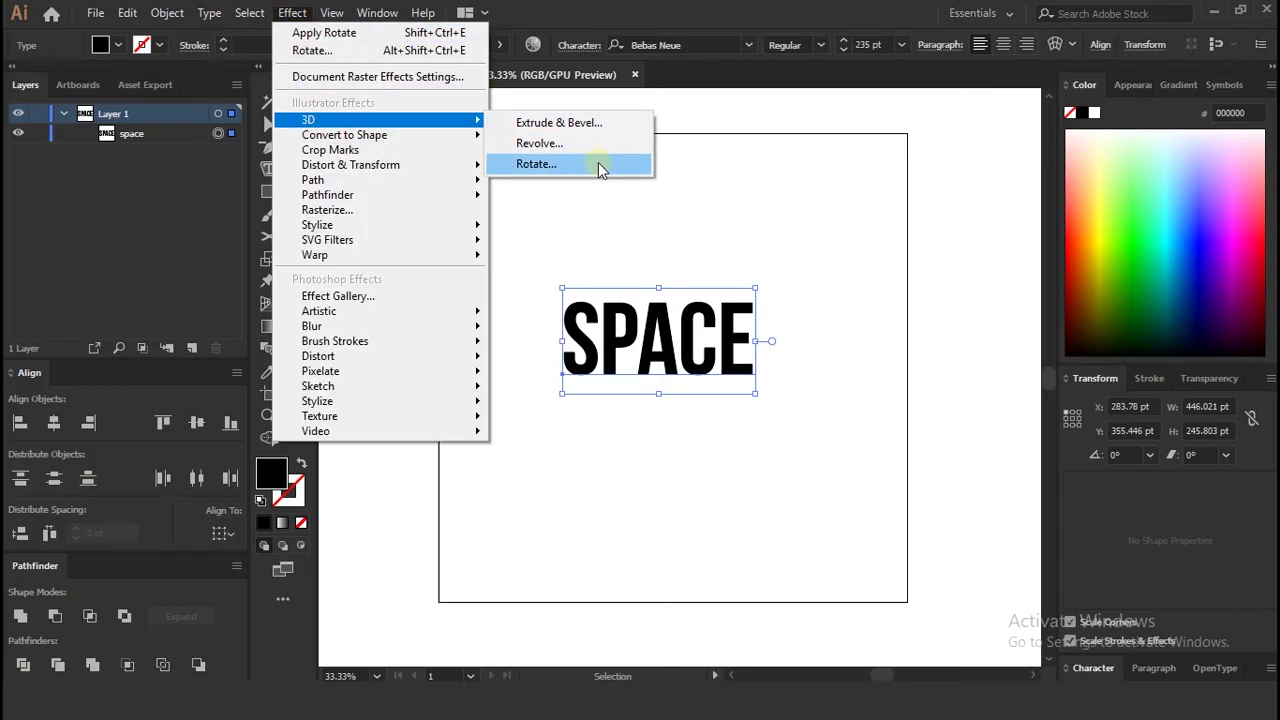
left_click(601, 166)
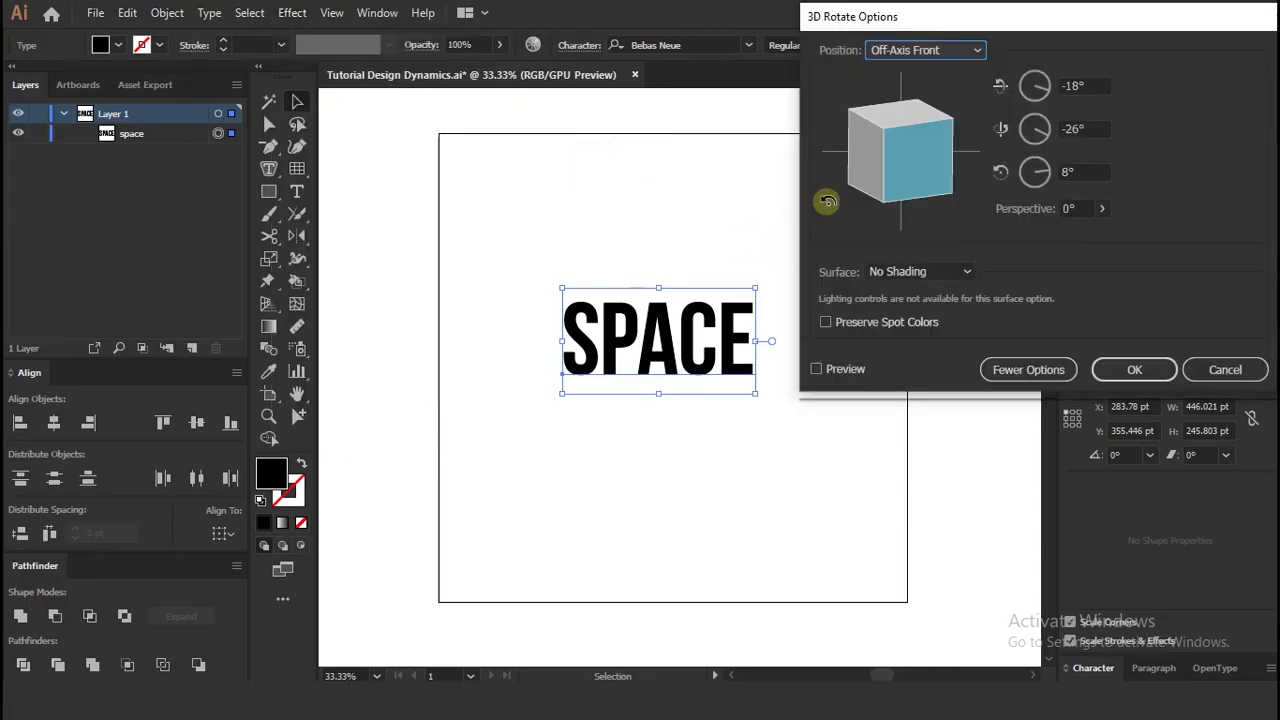
left_click(818, 369)
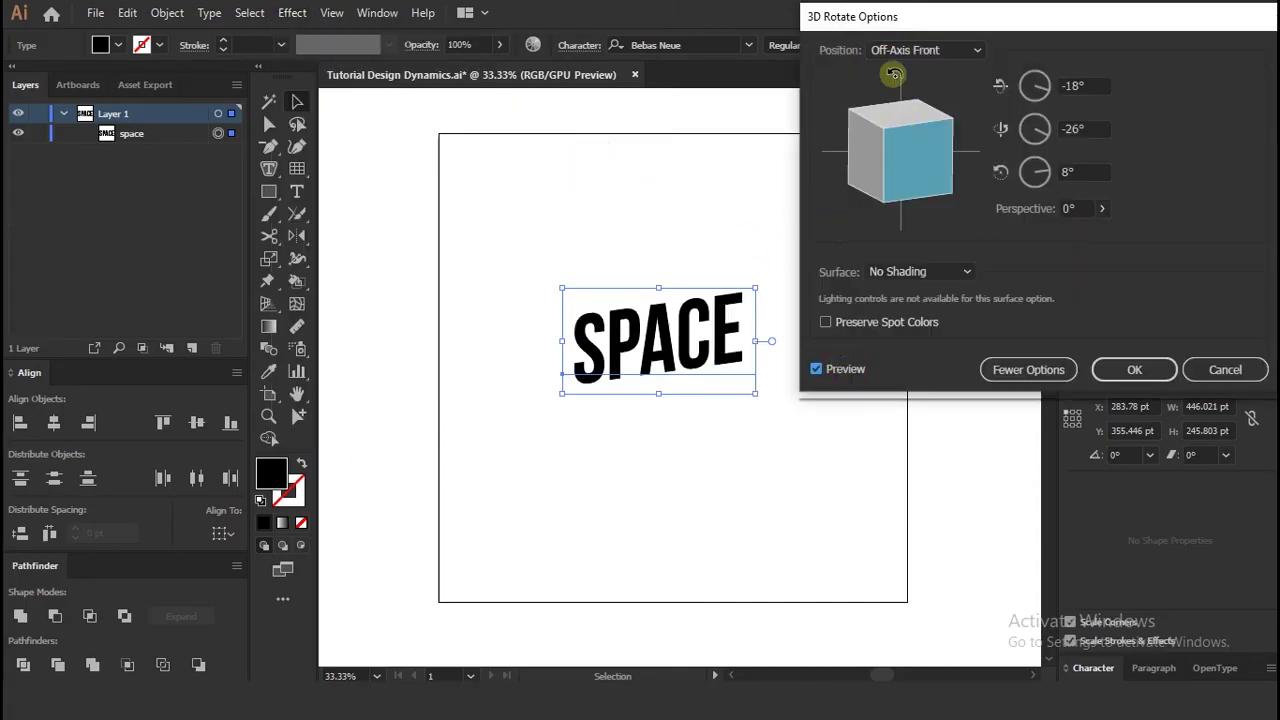
left_click(903, 48)
left_click(927, 358)
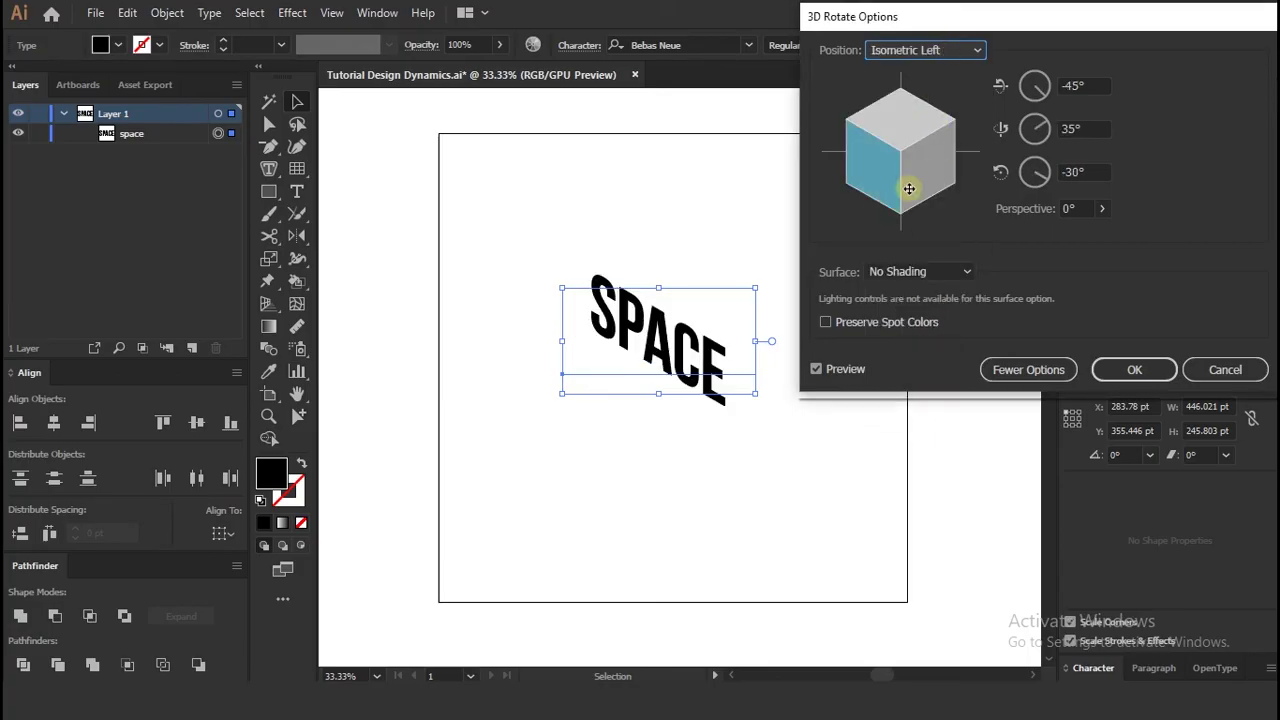
left_click_drag(900, 186, 965, 140)
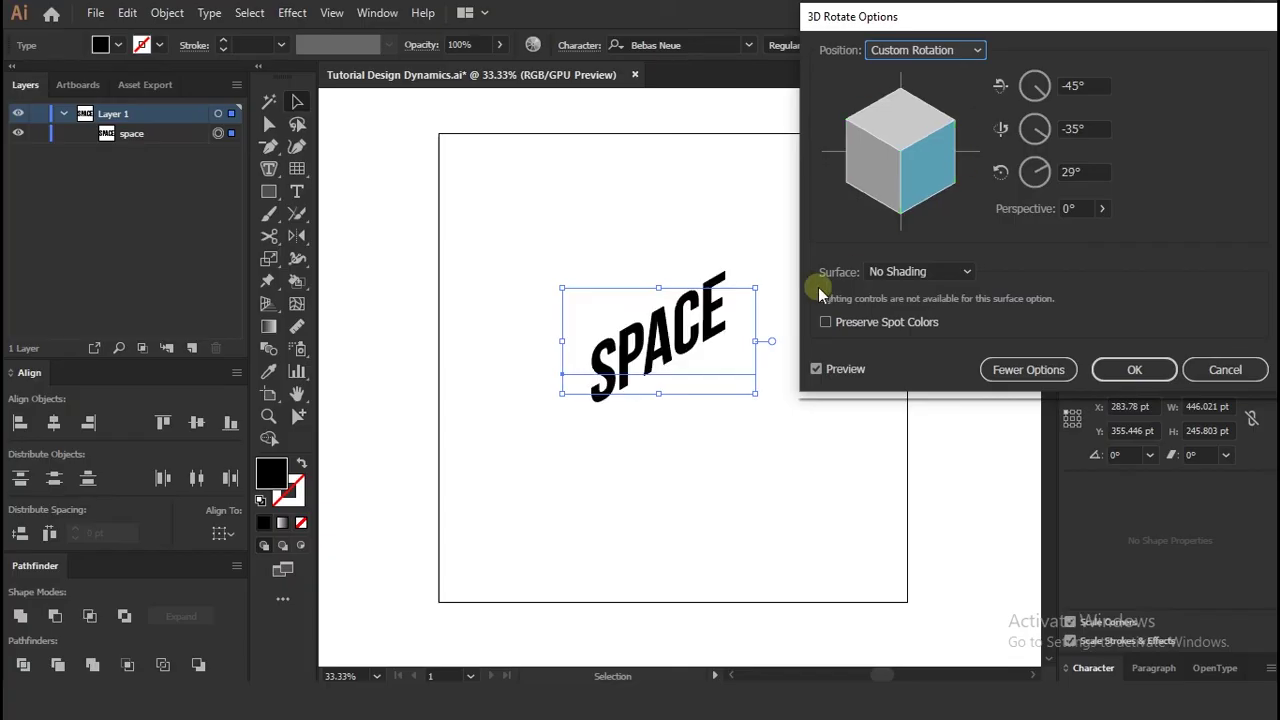
left_click(1135, 370)
left_click(690, 444)
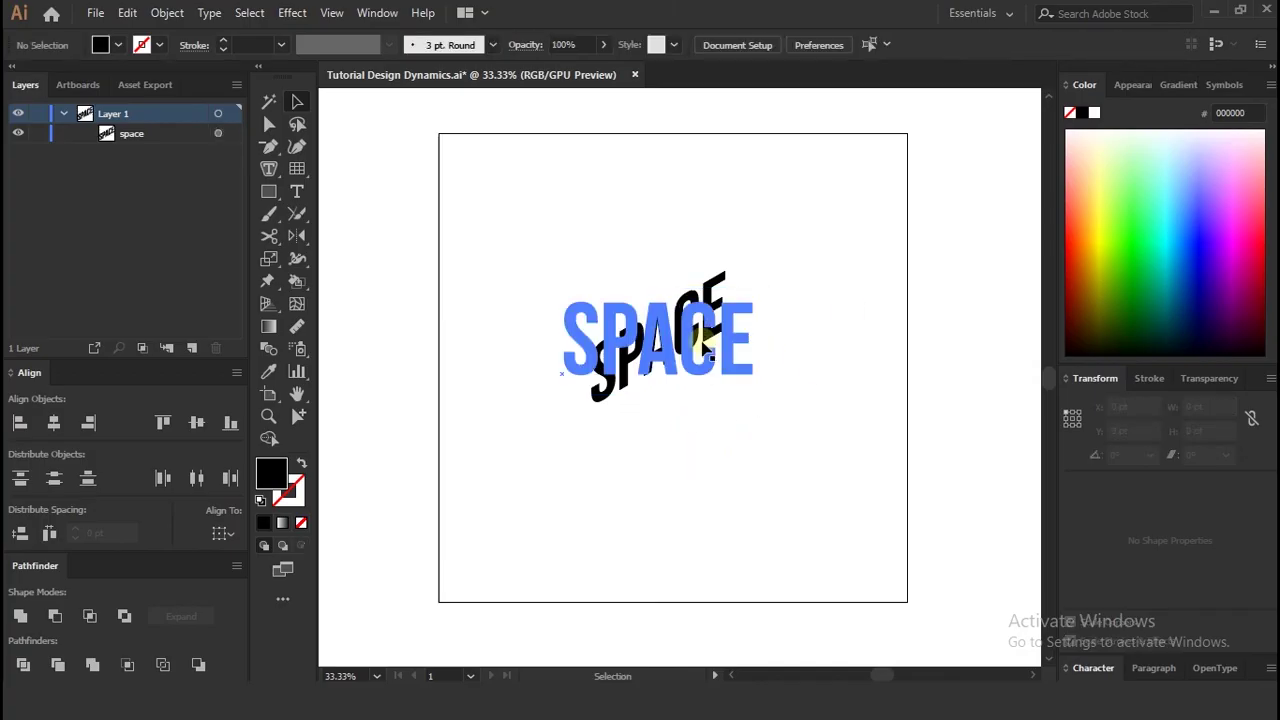
- Duplicate the rotated SPACE text above the original, swap its black fill for a black outline and move it closer to the original
left_click(688, 338)
left_click_drag(688, 338, 690, 236)
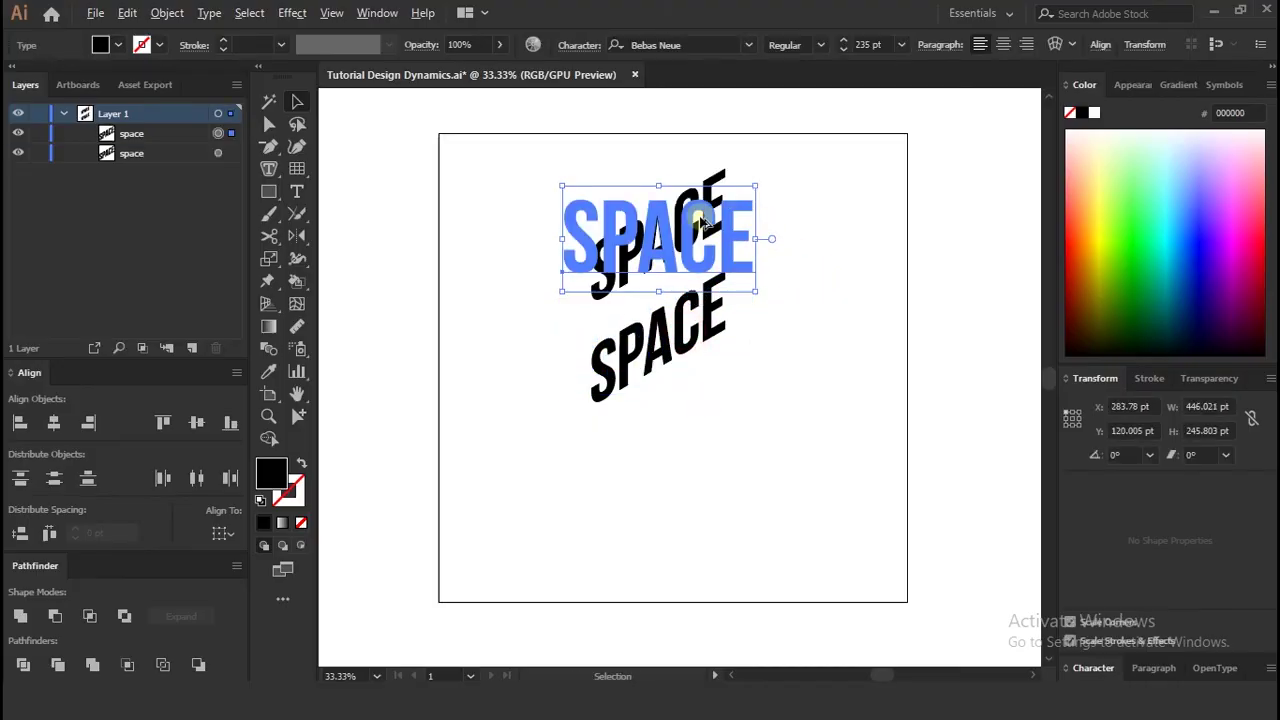
scroll(699, 218, "up", 1)
left_click(302, 463)
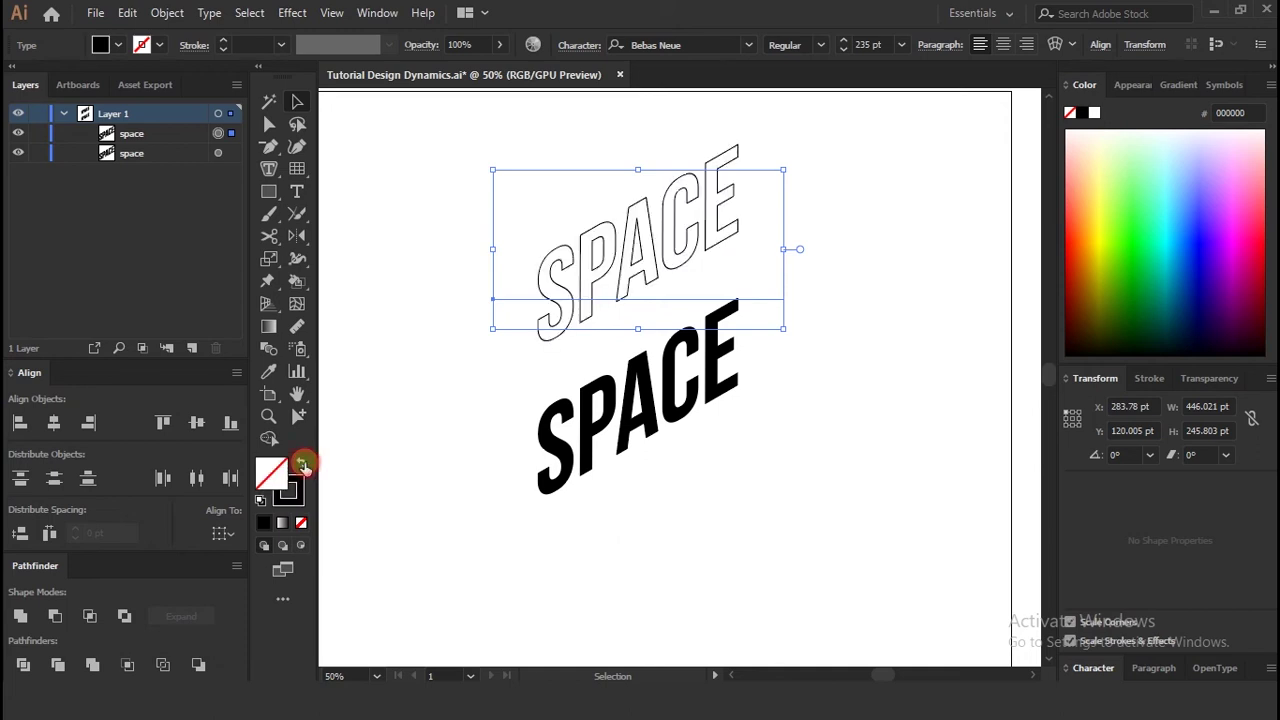
left_click(371, 457)
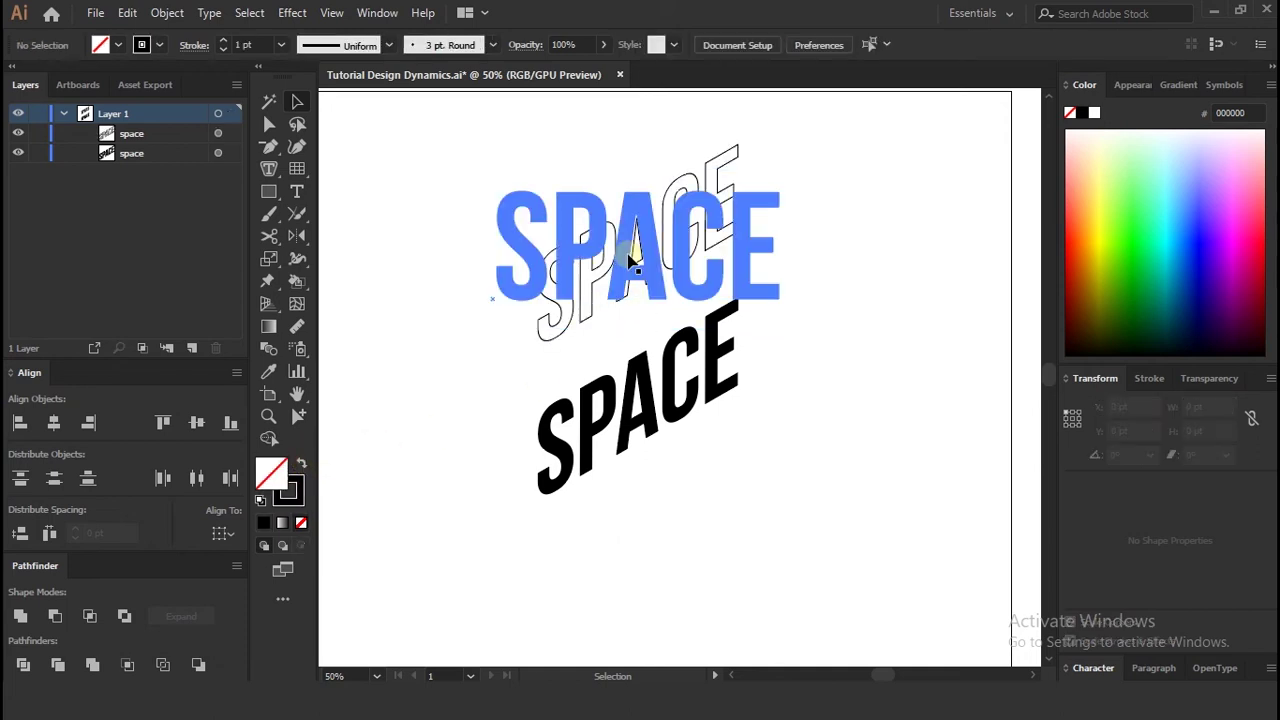
left_click_drag(632, 260, 638, 295)
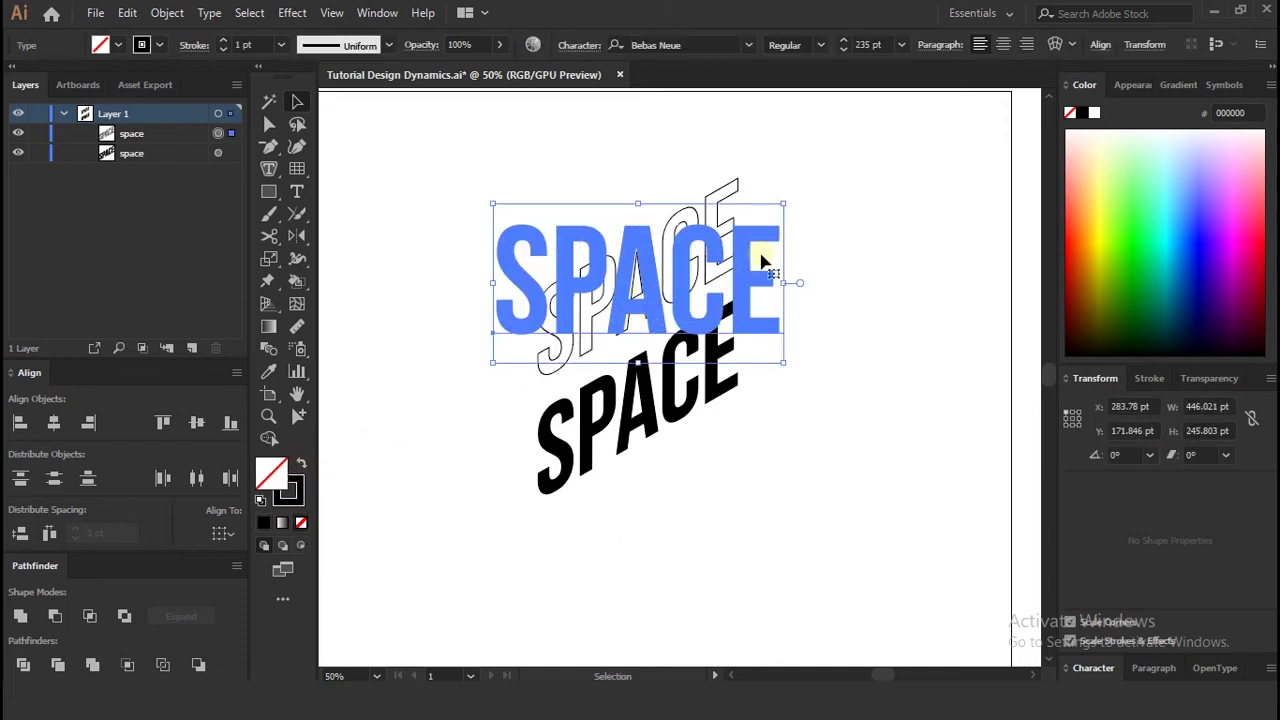
- Edit the outlined copy's 3D Rotate effect to a custom rotation of 44°, -35° and 30° so it lies as the top face
left_click(1138, 85)
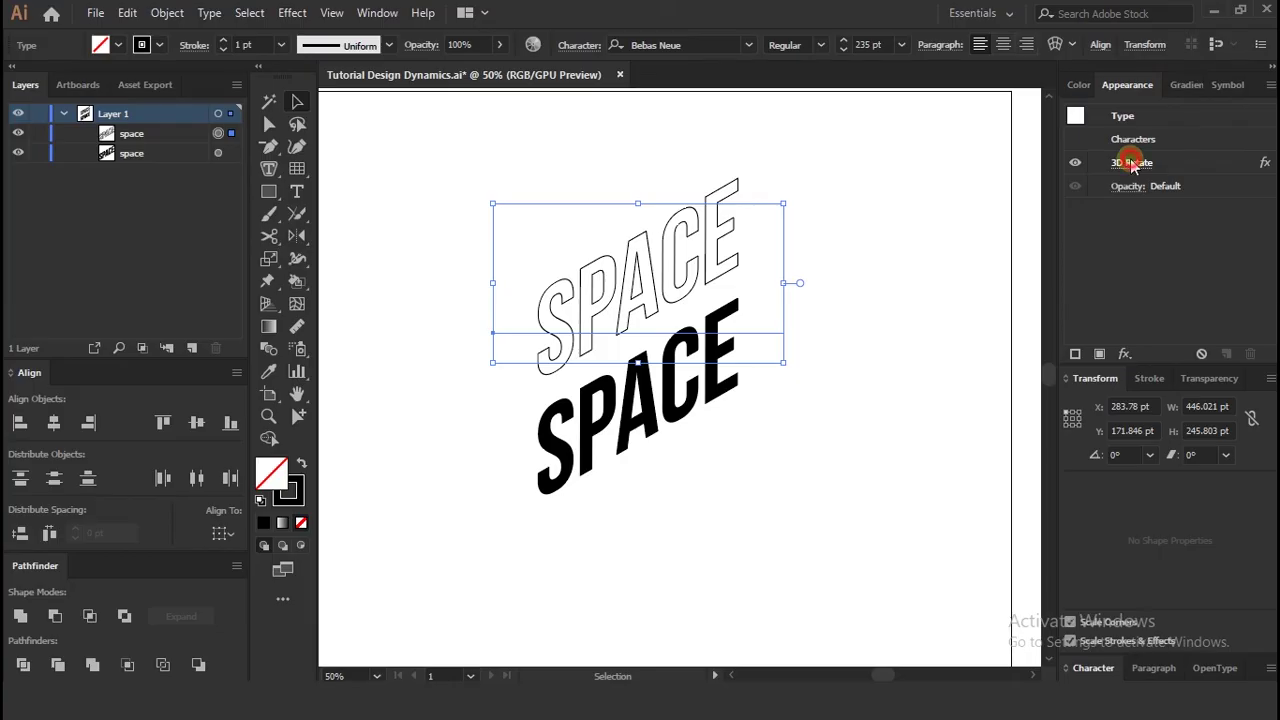
left_click(1131, 162)
left_click(817, 369)
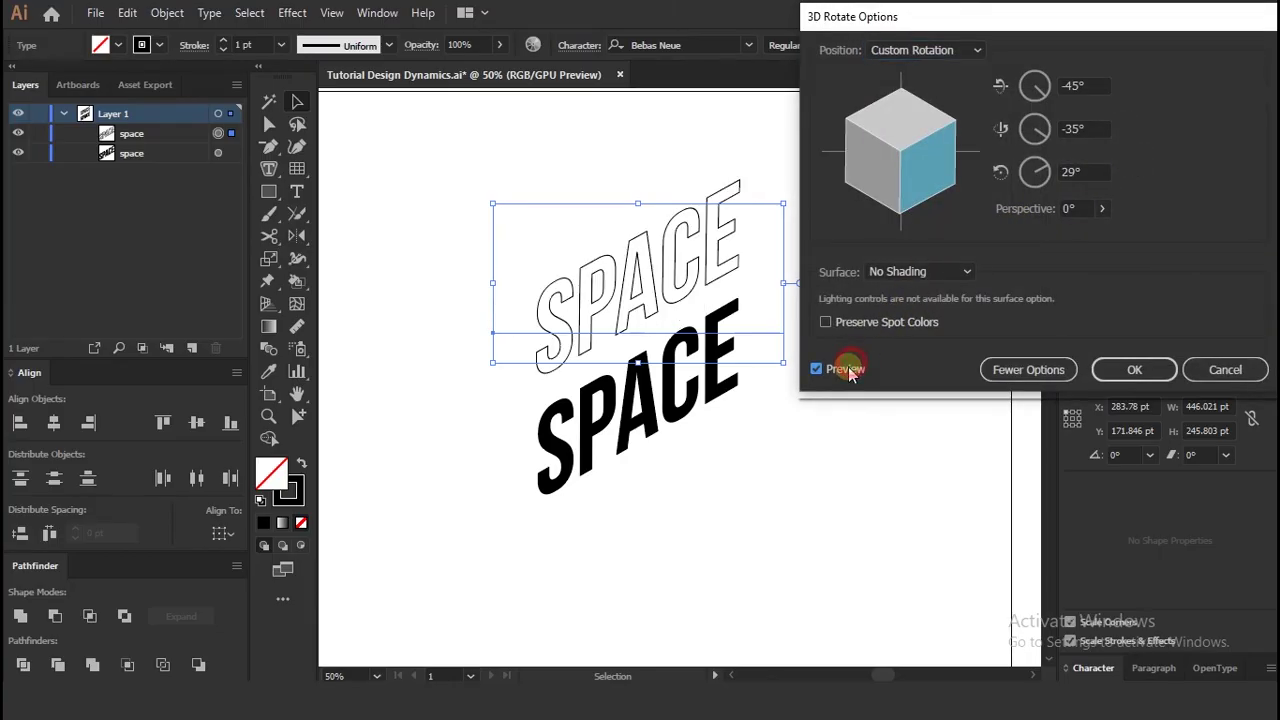
left_click(930, 50)
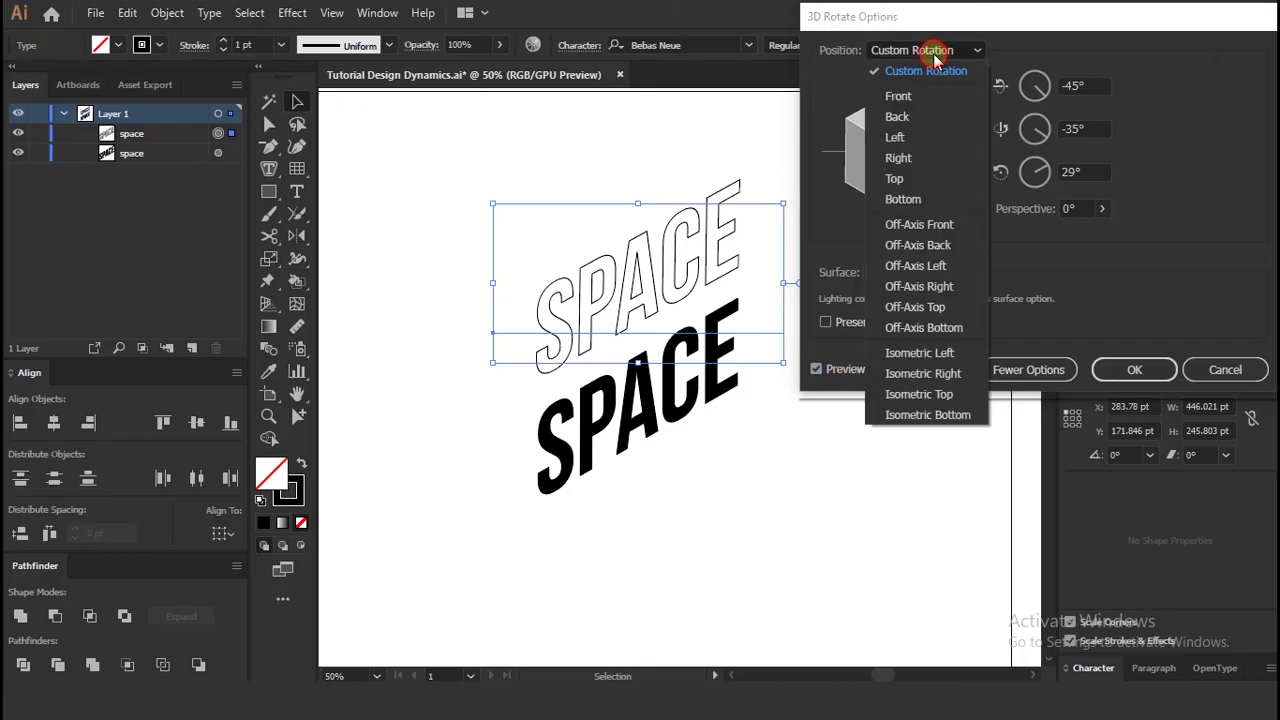
left_click(930, 390)
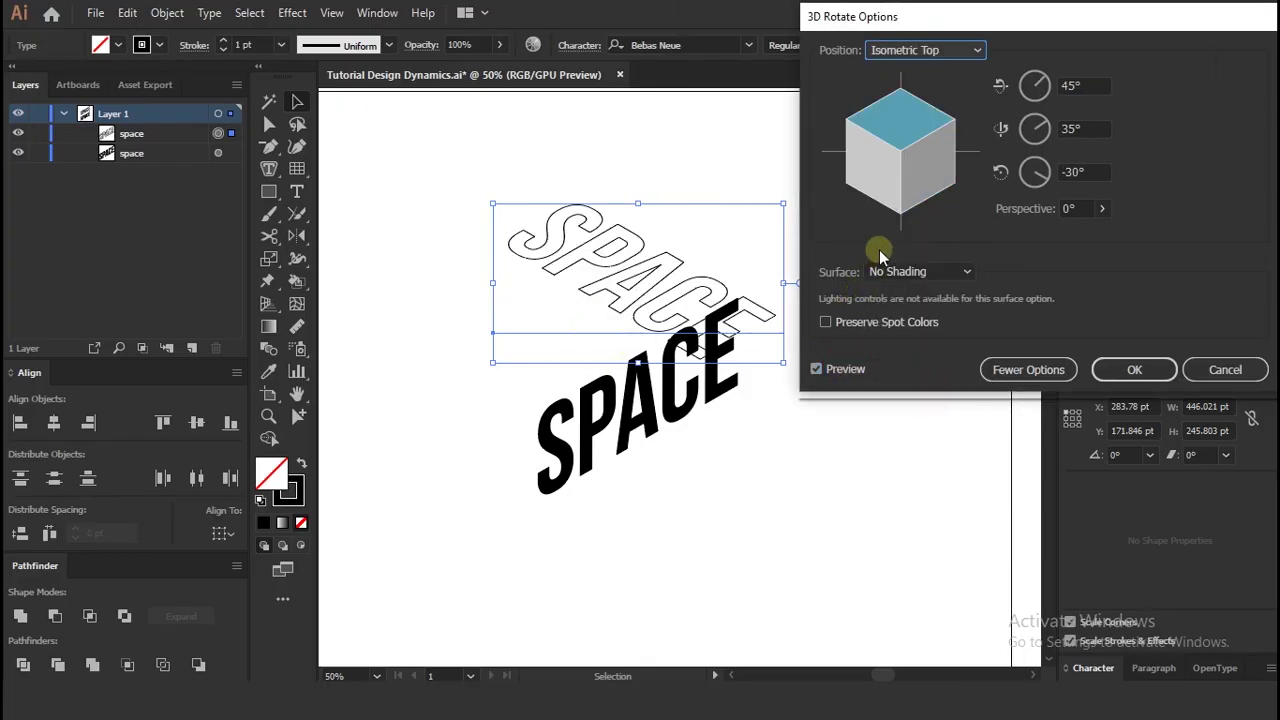
left_click_drag(900, 178, 985, 157)
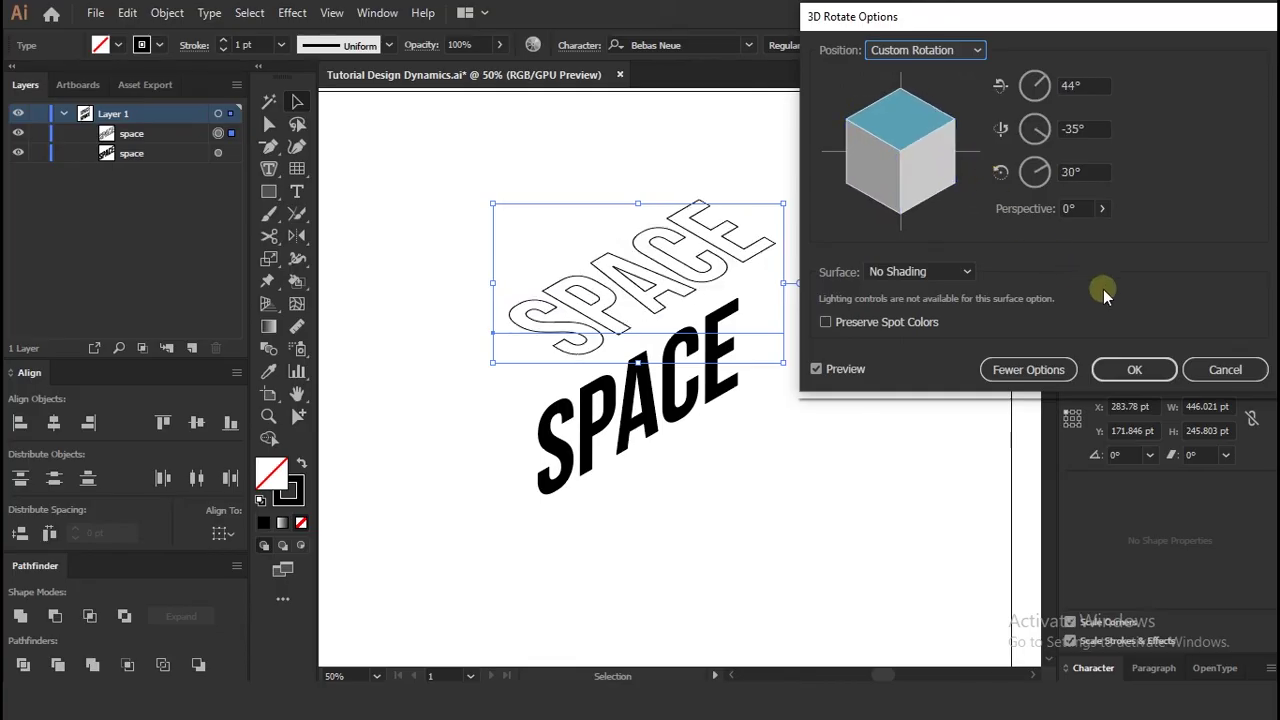
left_click(1140, 370)
left_click(820, 463)
- Fit the outlined SPACE against the upper edge of the black SPACE and move both towards the artboard's centre
left_click_drag(655, 283, 634, 336)
left_click(808, 446)
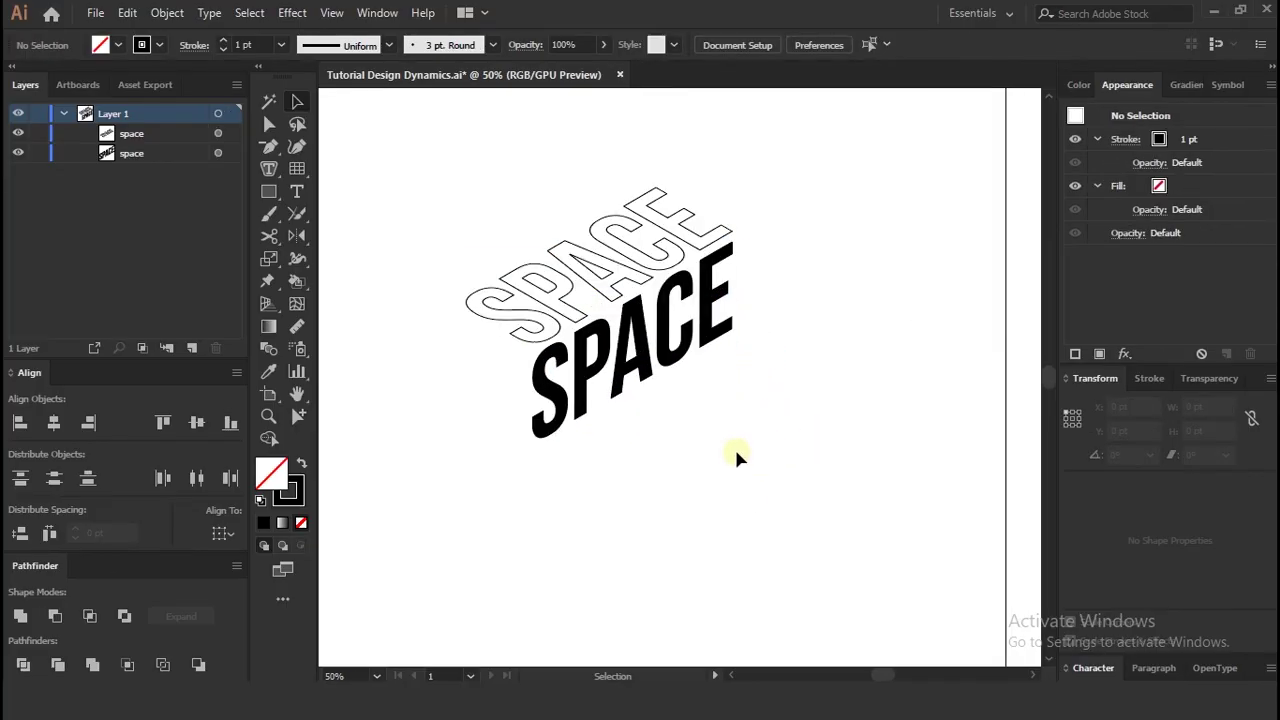
key("ctrl+minus")
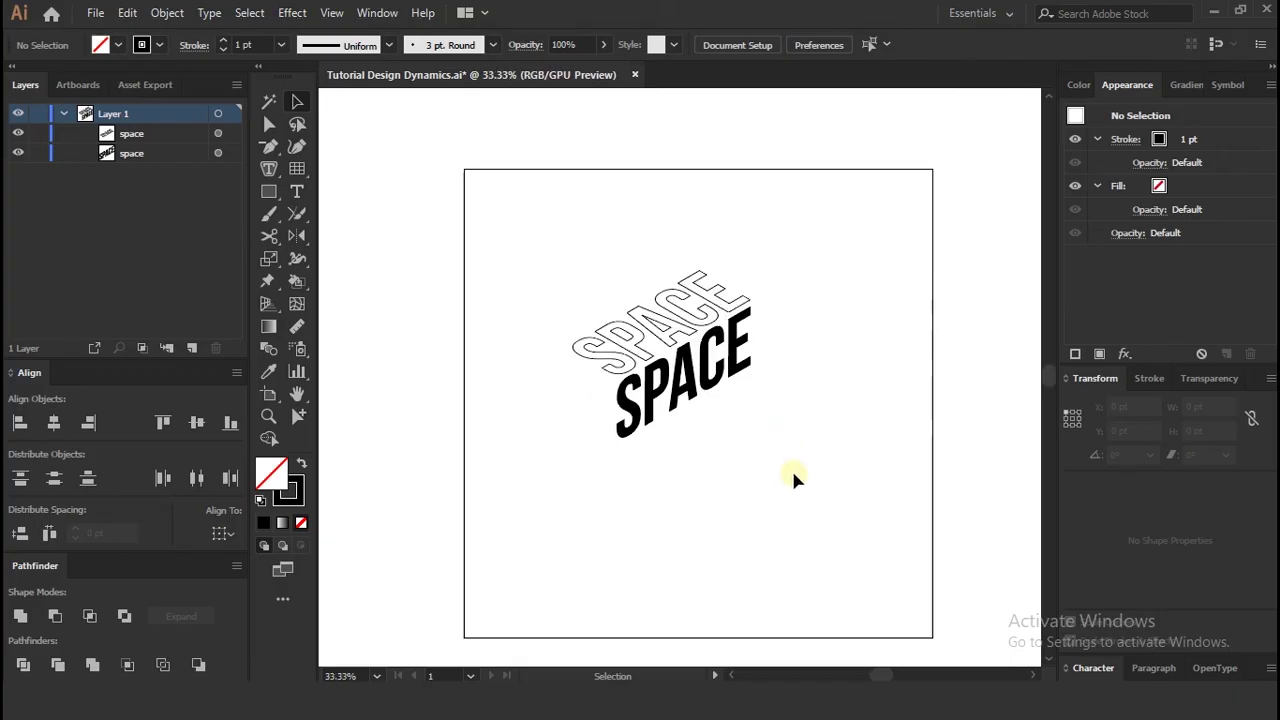
left_click_drag(777, 471, 709, 419)
left_click_drag(768, 372, 768, 372)
- Expand the appearance of both the outlined and the black SPACE texts
left_click(167, 12)
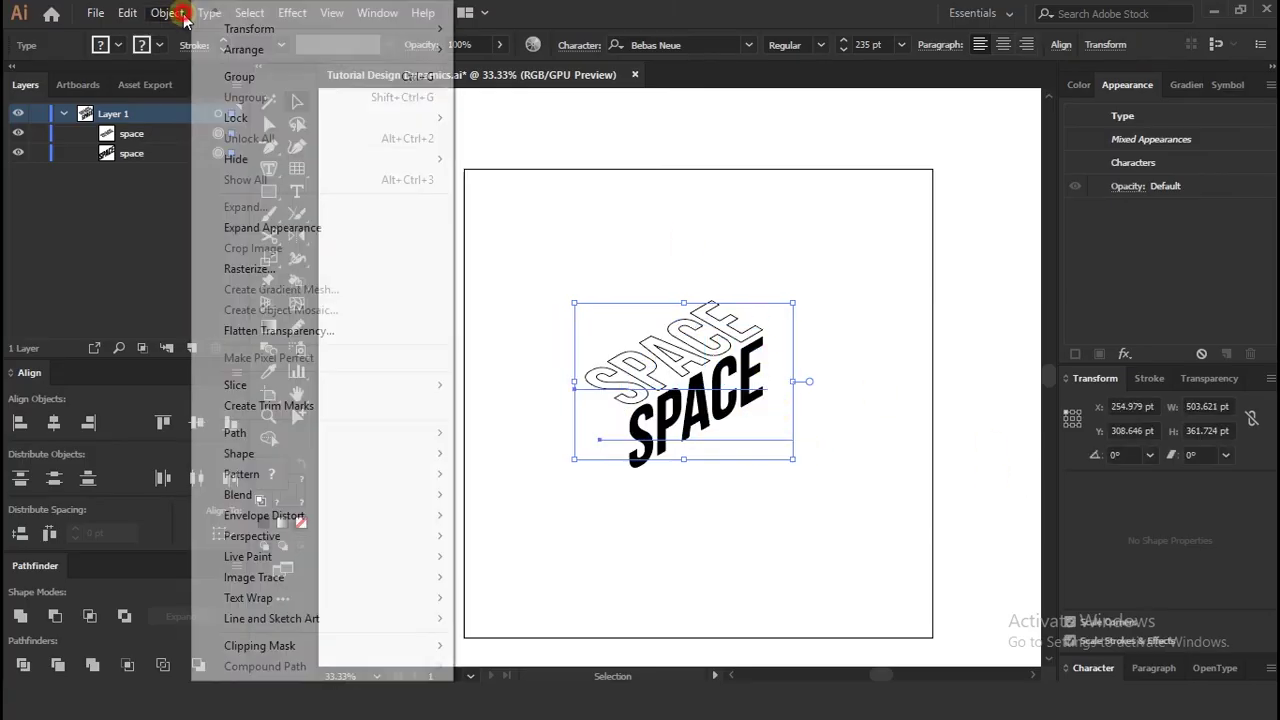
left_click(291, 236)
key("ctrl+plus")
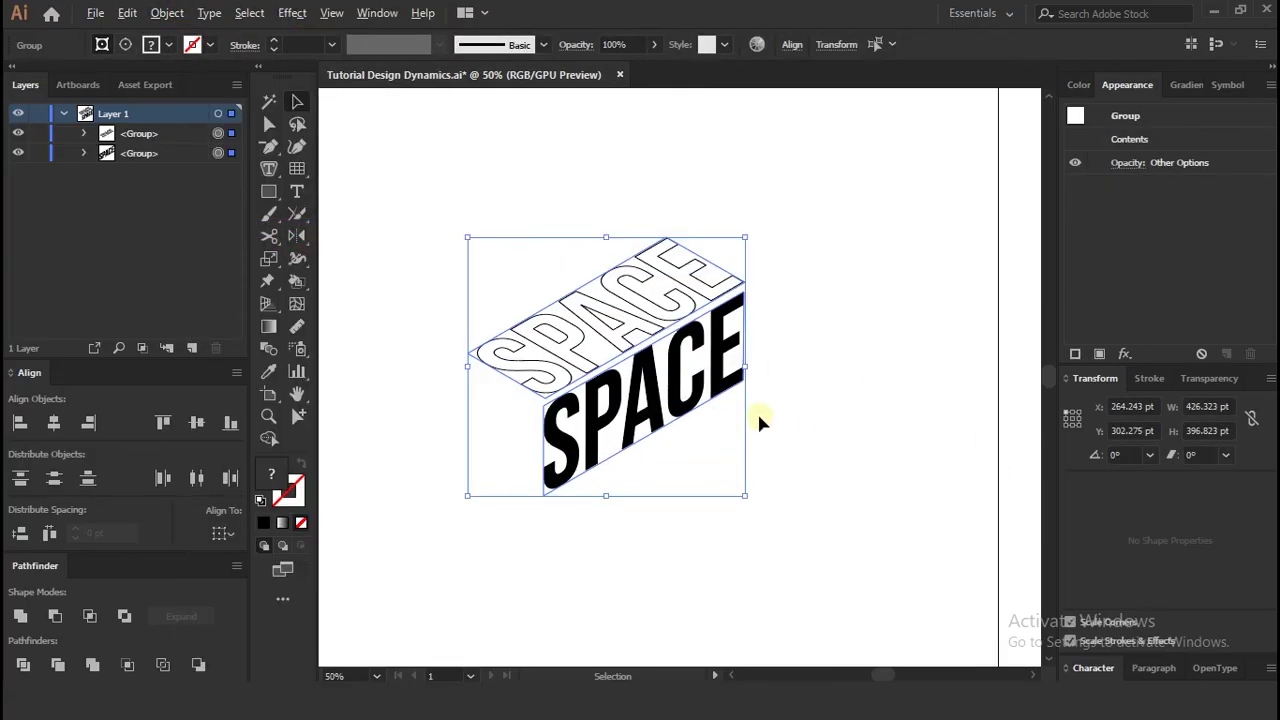
- Duplicate the outlined and black SPACE pair diagonally below the original so the copy continues the isometric staircase
left_click_drag(648, 364, 731, 414)
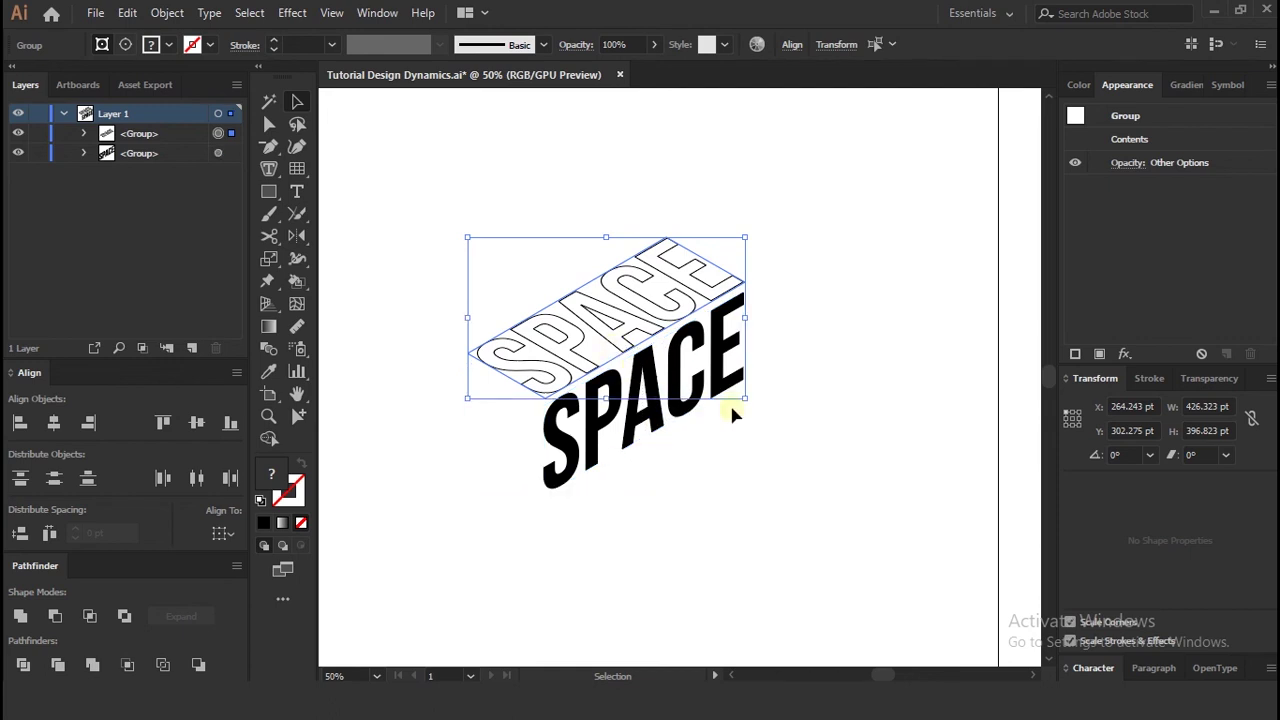
left_click_drag(827, 436, 600, 274)
left_click_drag(636, 345, 717, 500)
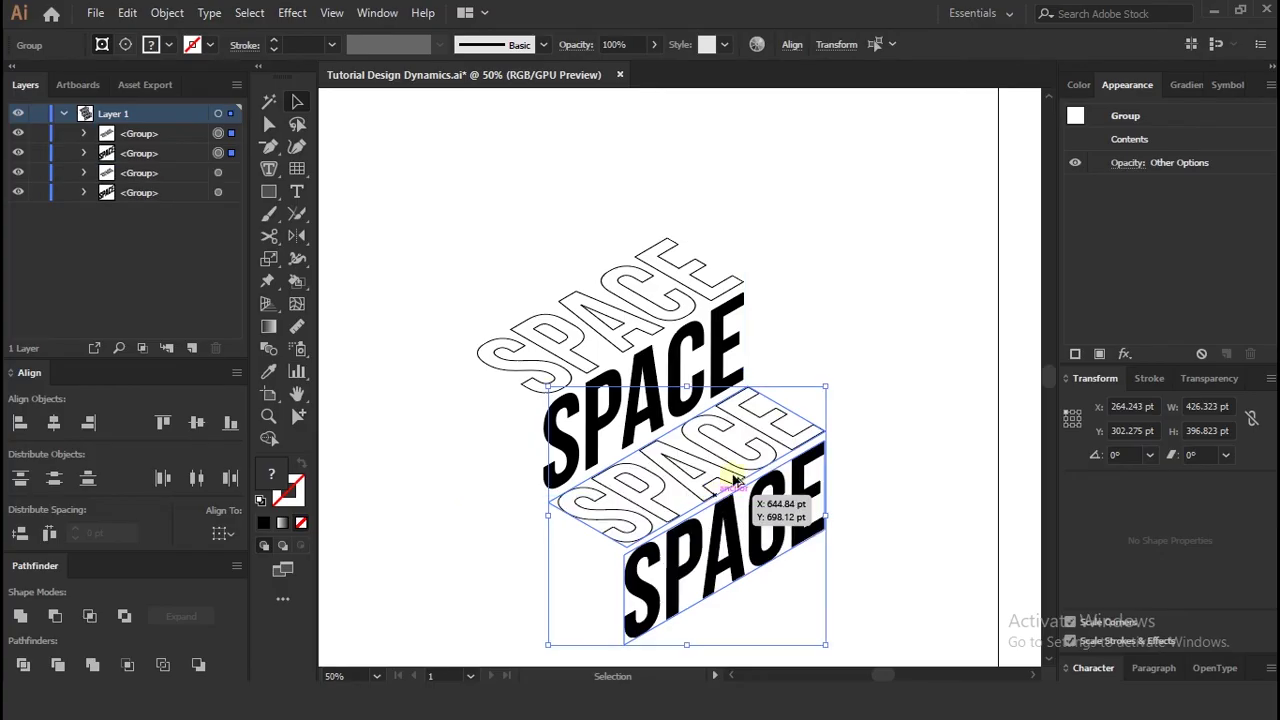
left_click(808, 351)
scroll(710, 308, "down", 2)
key("ctrl+z")
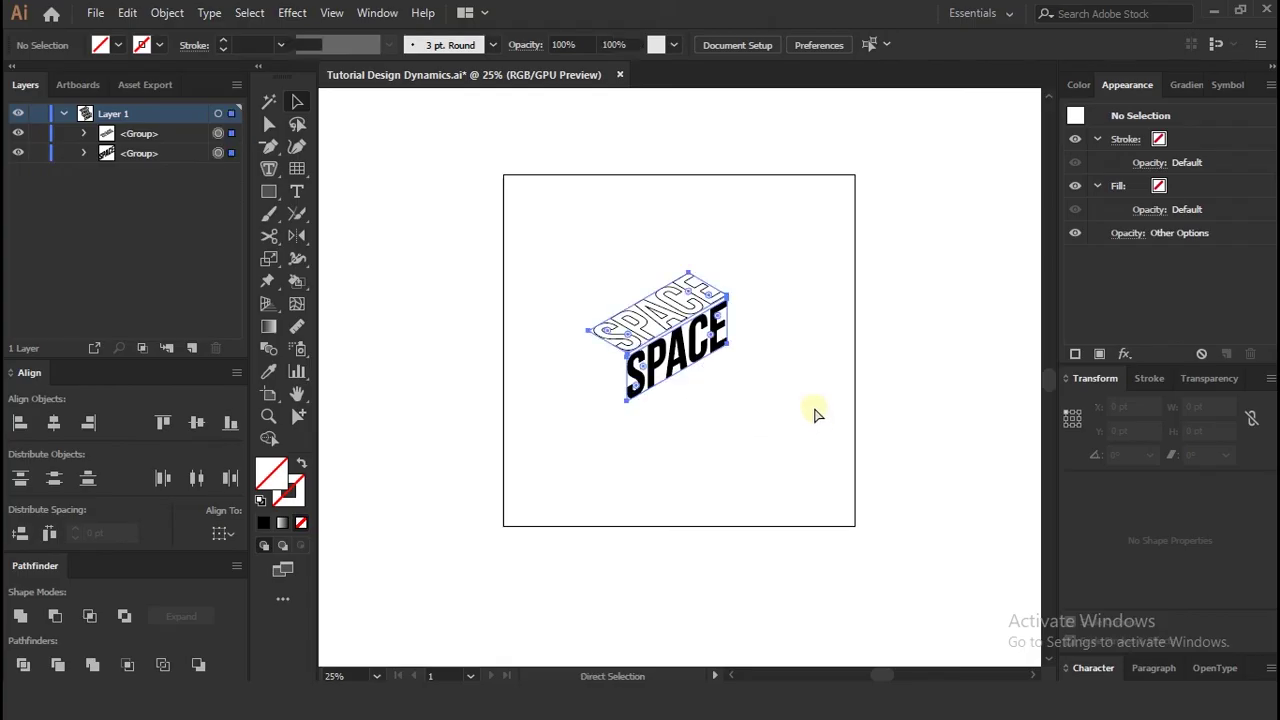
key("ctrl+shift+z")
- Move all four SPACE pieces together to the centre of the artboard
left_click(852, 427)
left_click_drag(826, 460, 684, 305)
left_click_drag(680, 371, 734, 378)
left_click(843, 369)
scroll(839, 380, "up", 1)
key("space")
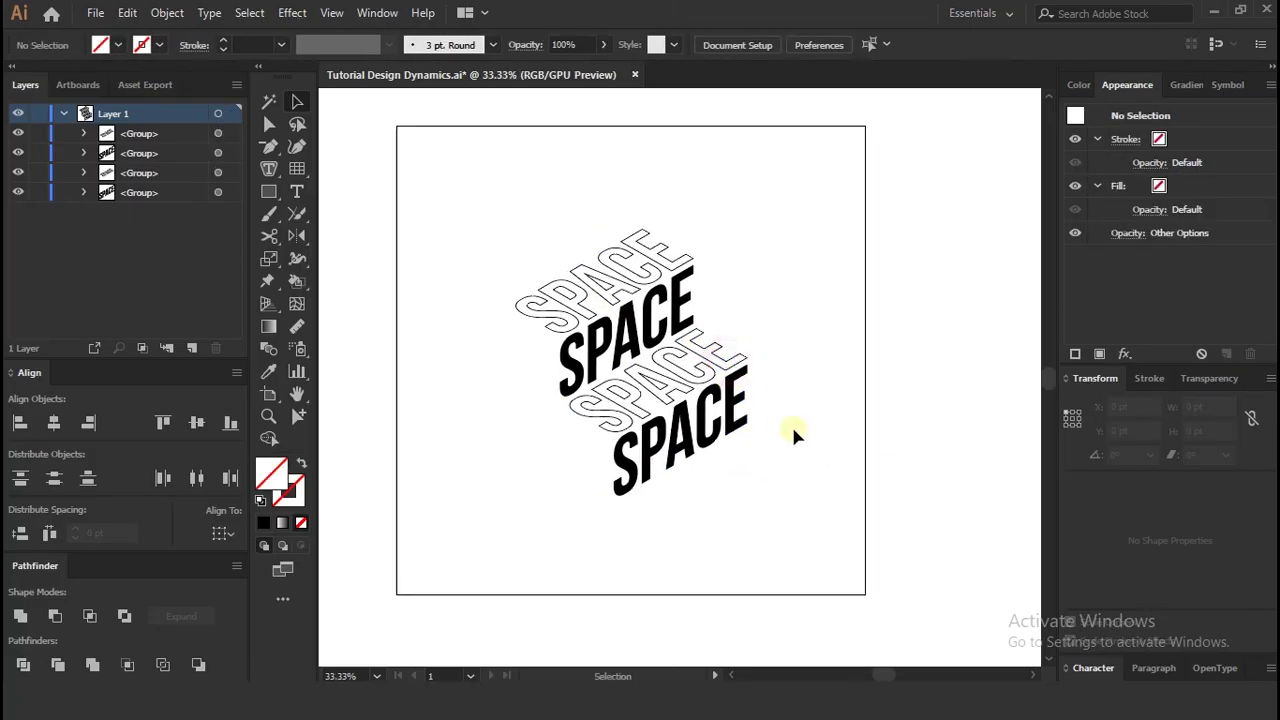
left_click_drag(603, 283, 585, 262)
left_click_drag(630, 323, 616, 325)
left_click(840, 317)
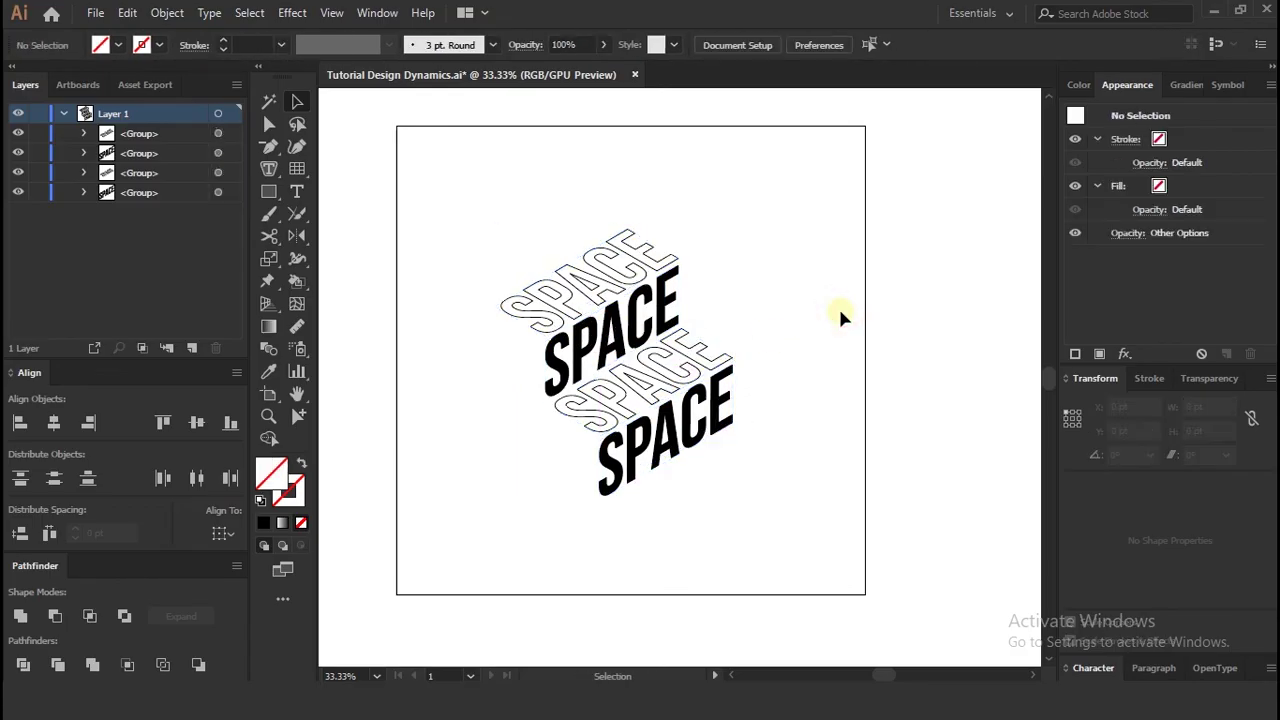
key("a")
left_click_drag(730, 410, 688, 400)
left_click(822, 362)
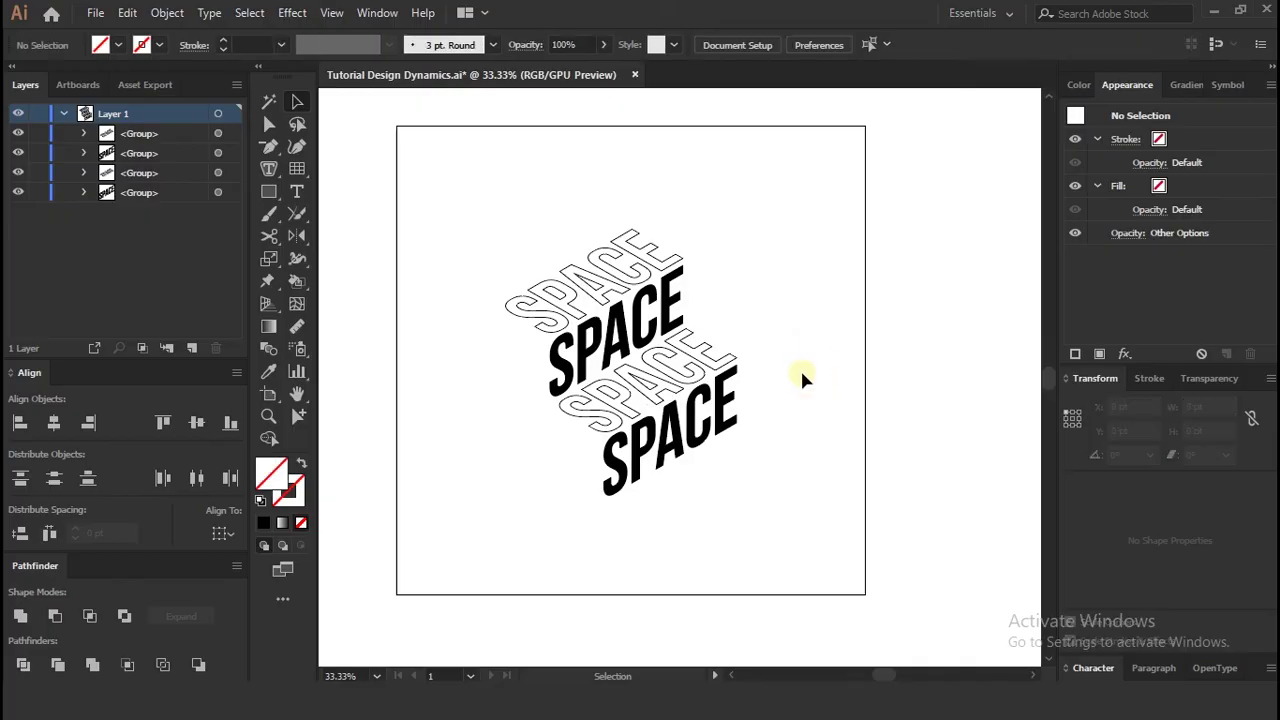